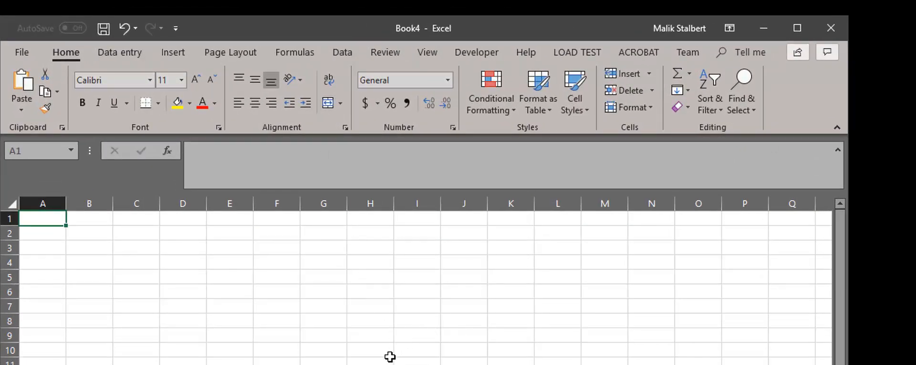
# Step: Start saving the new workbook and choose the Blink folder on the Desktop as its location
pyautogui.click(22, 51)
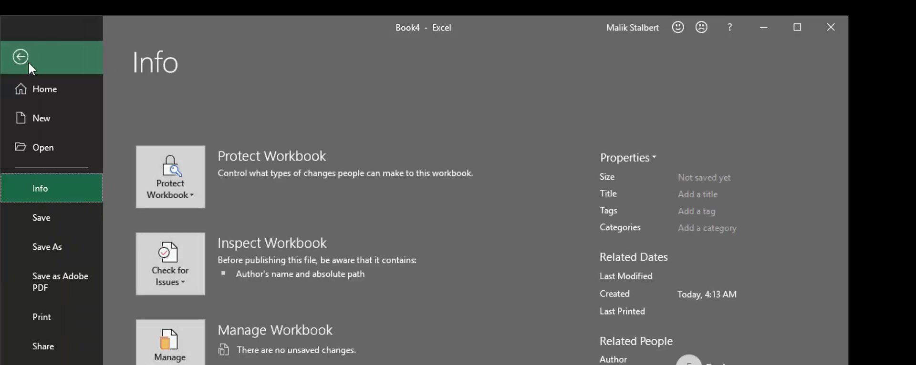
pyautogui.click(52, 217)
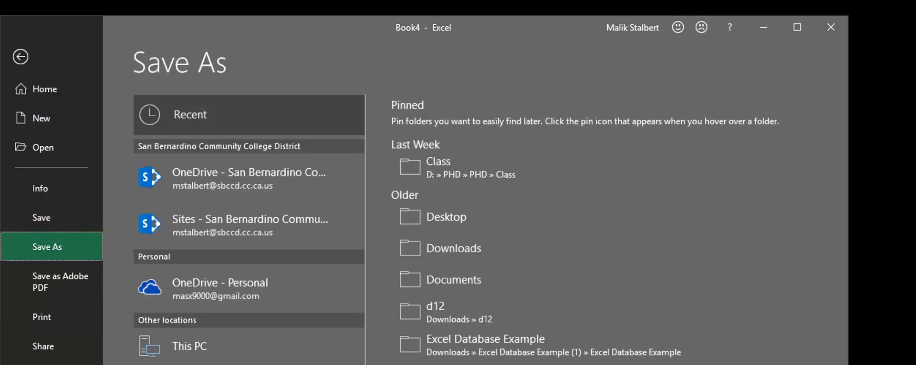
pyautogui.click(434, 217)
pyautogui.click(434, 212)
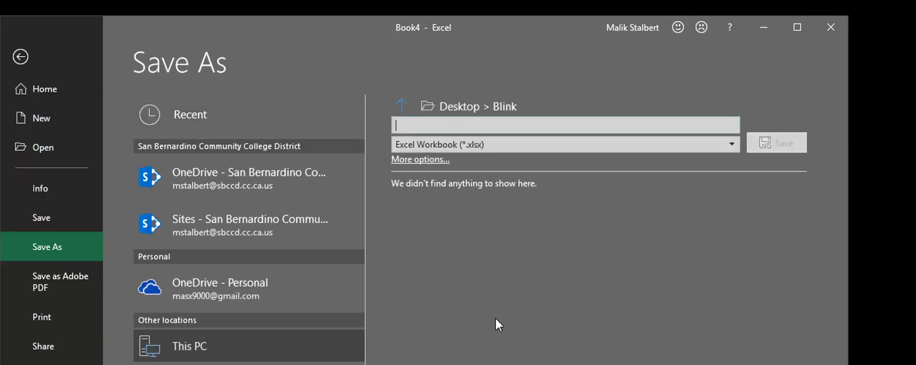
# Step: Enter MyStoryboard as the workbook's file name, keeping the Excel Workbook (*.xlsx) format
pyautogui.click(487, 122)
pyautogui.write('MyS')
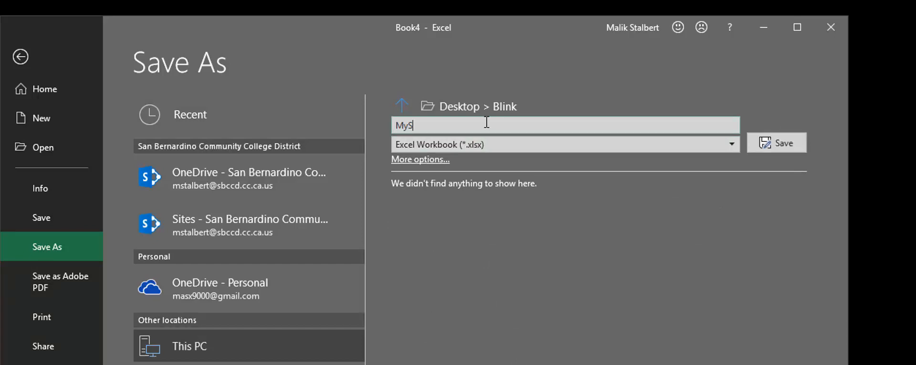
pyautogui.write('toryboar')
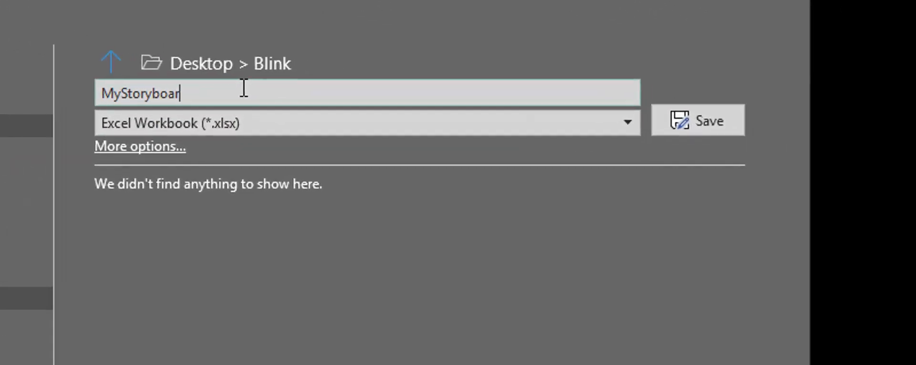
pyautogui.write('d')
# Step: Replace the "My" prefix in the file name with "TheTeacher-" and save the workbook
pyautogui.moveTo(120, 93); pyautogui.dragTo(85, 92)
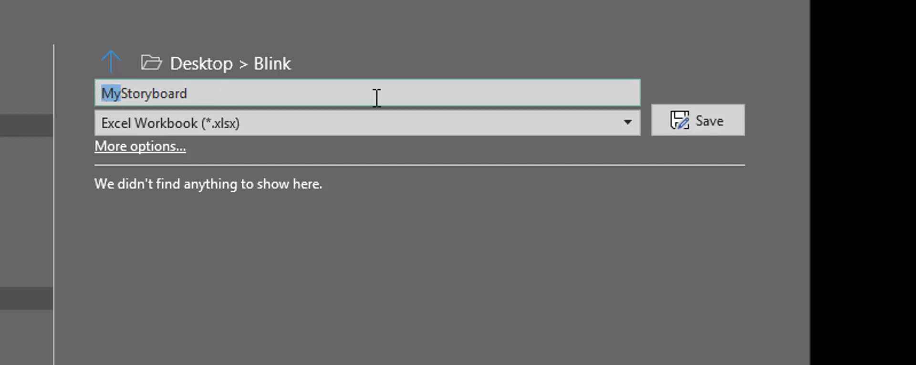
pyautogui.write('Z')
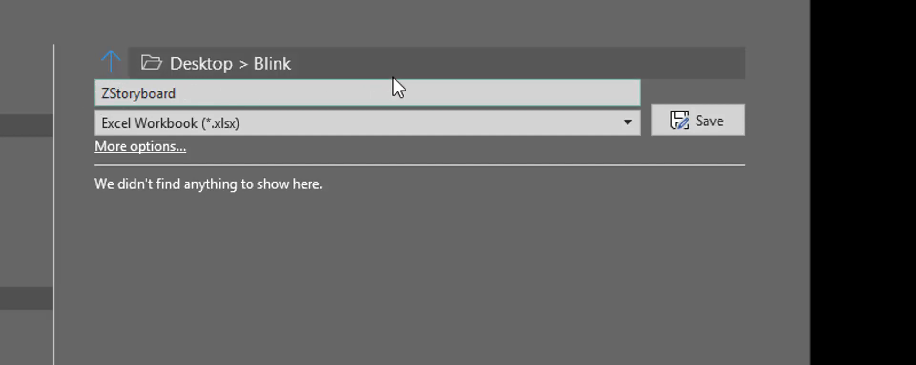
pyautogui.press('BackSpace')
pyautogui.write('The')
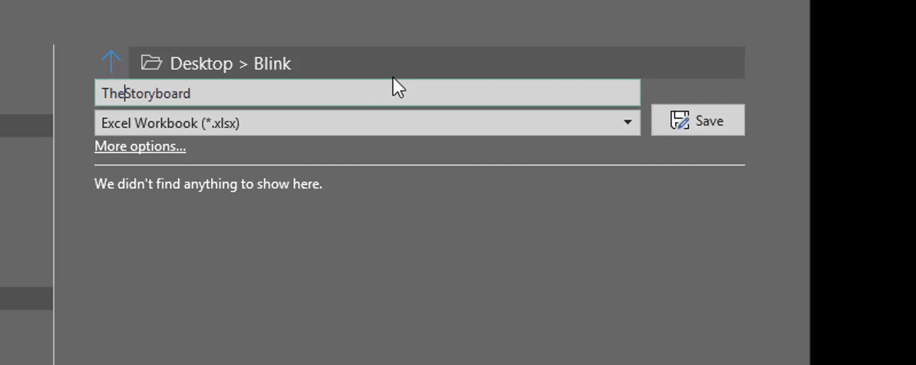
pyautogui.write('Teacher')
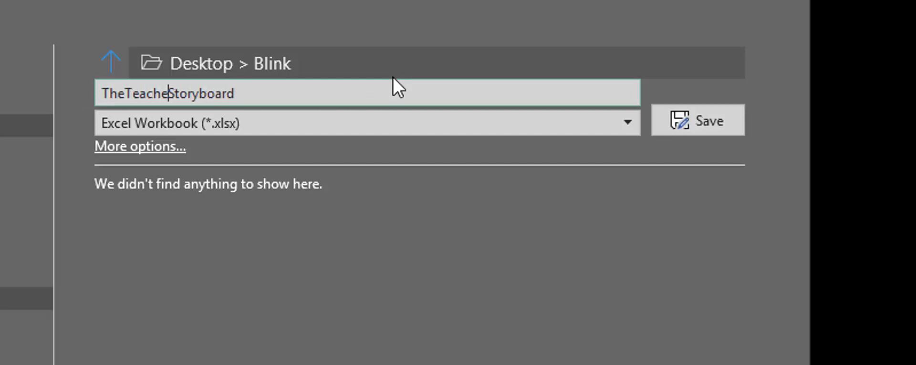
pyautogui.write('-')
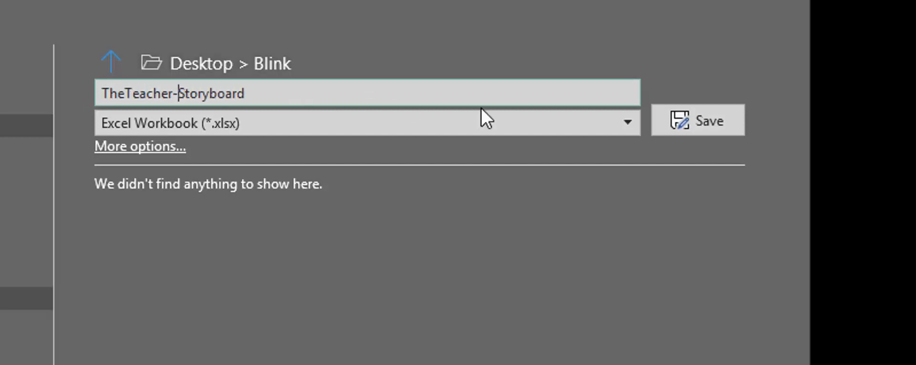
pyautogui.click(713, 133)
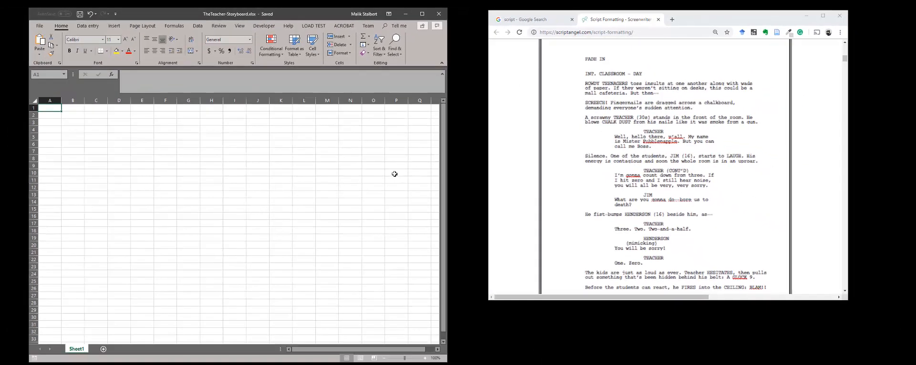
# Step: Reposition the script browser window and the workbook window so they sit side by side
pyautogui.moveTo(707, 25); pyautogui.dragTo(687, 31)
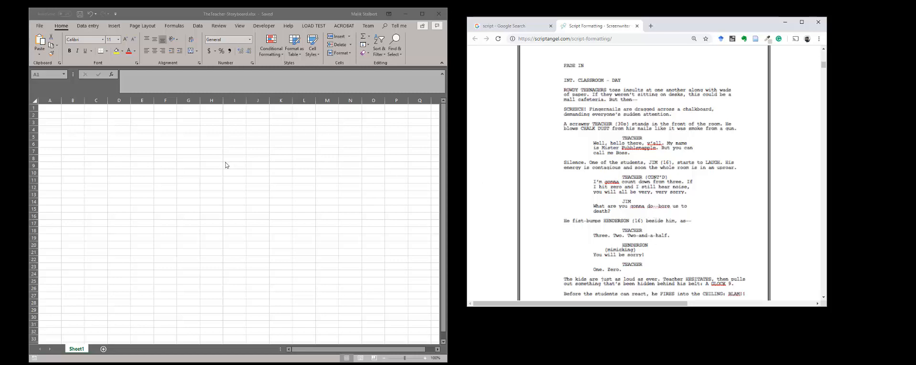
pyautogui.moveTo(183, 15)
pyautogui.mouseDown()
pyautogui.moveTo(193, 12)
pyautogui.moveTo(184, 12)
pyautogui.mouseUp()
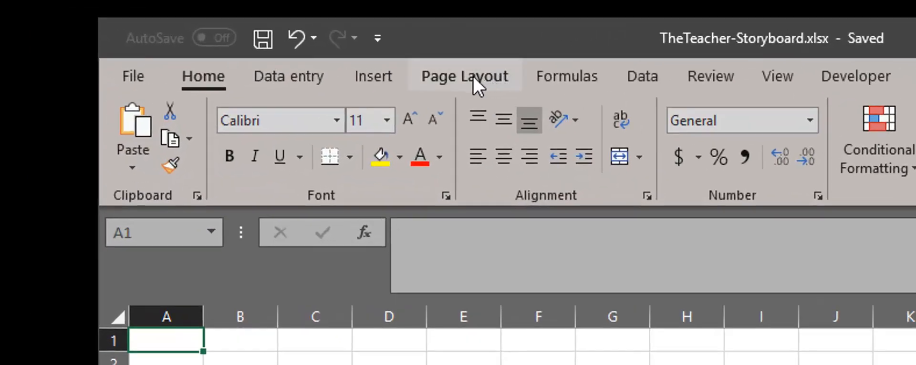
# Step: Set the sheet's page orientation to Landscape and display it in Page Layout view
pyautogui.click(476, 85)
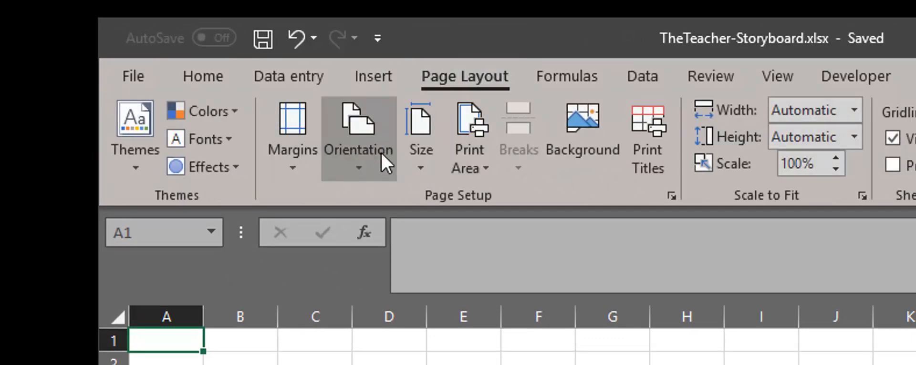
pyautogui.click(370, 171)
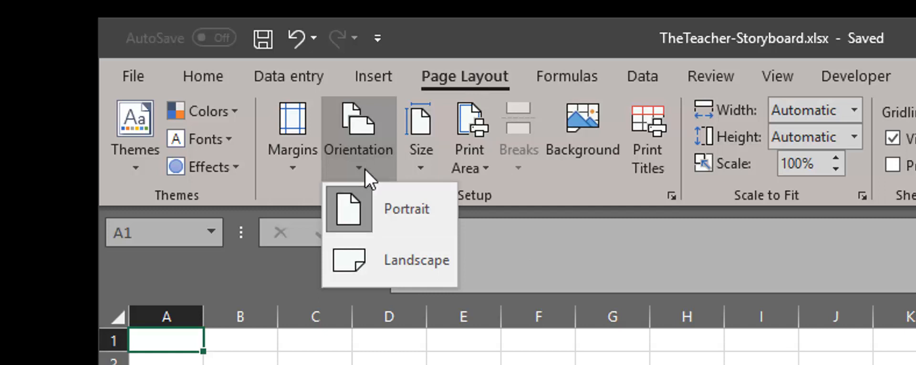
pyautogui.click(416, 261)
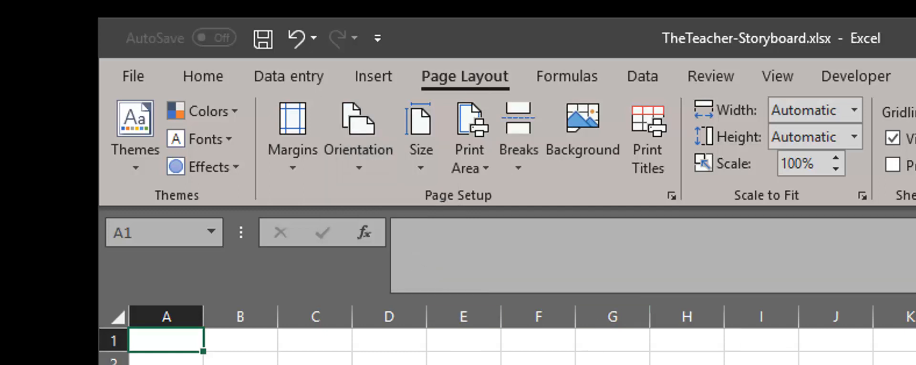
pyautogui.click(718, 79)
pyautogui.click(770, 82)
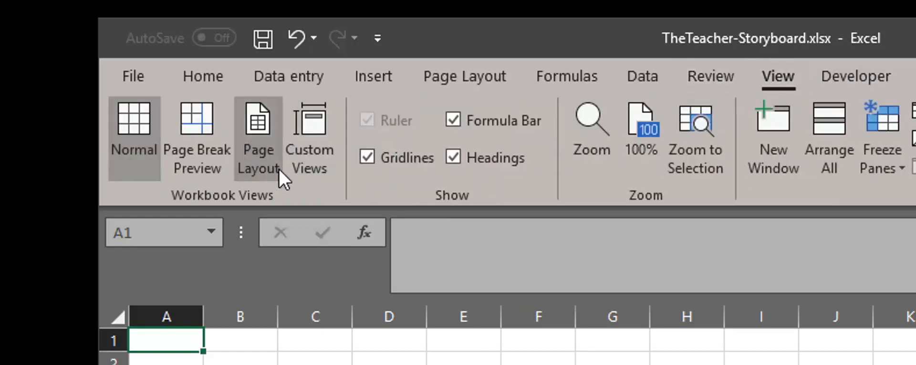
pyautogui.click(261, 158)
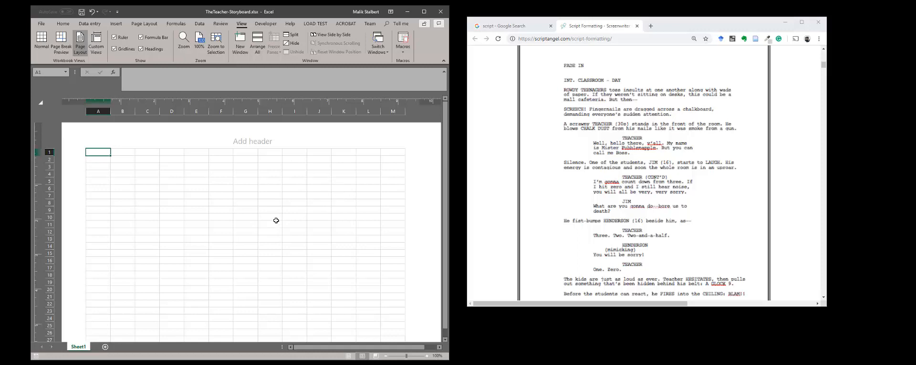
# Step: Examine the layout of the landscape pages, including their header and footer areas and the neighbouring pages
pyautogui.scroll(-4, 276, 220)
pyautogui.scroll(2, 272, 220)
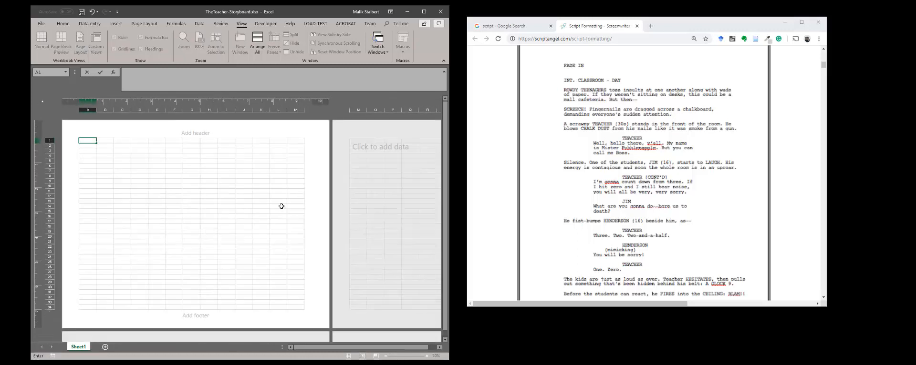
pyautogui.scroll(-3, 265, 202)
pyautogui.scroll(3, 265, 203)
pyautogui.scroll(-3, 263, 233)
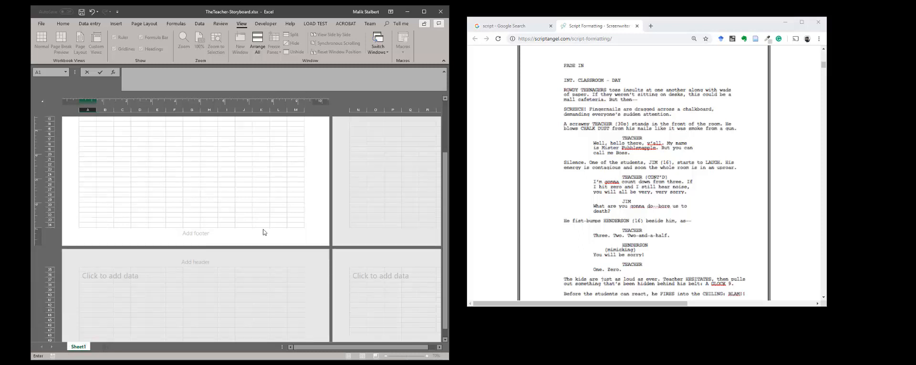
pyautogui.scroll(-5, 263, 233)
pyautogui.scroll(5, 272, 239)
pyautogui.scroll(3, 286, 232)
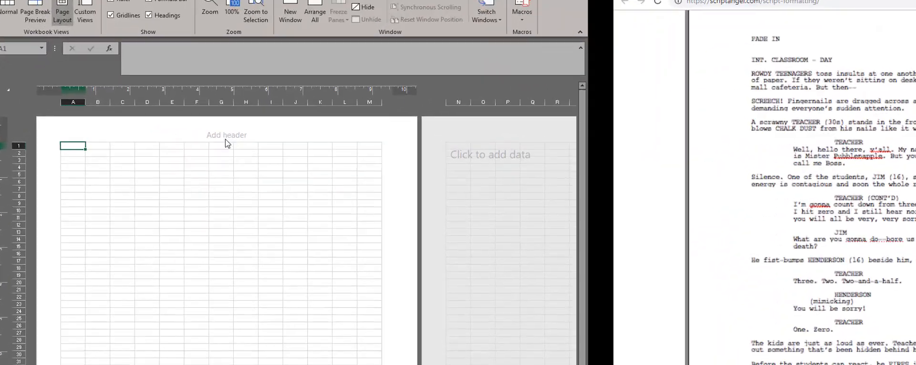
pyautogui.click(205, 133)
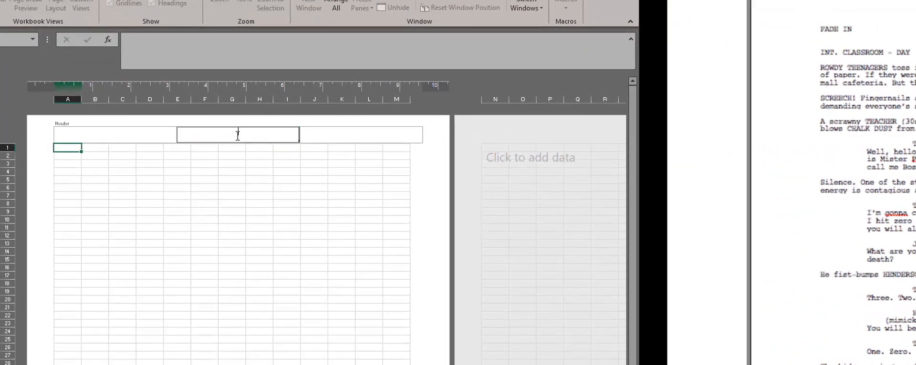
pyautogui.click(233, 188)
pyautogui.click(84, 153)
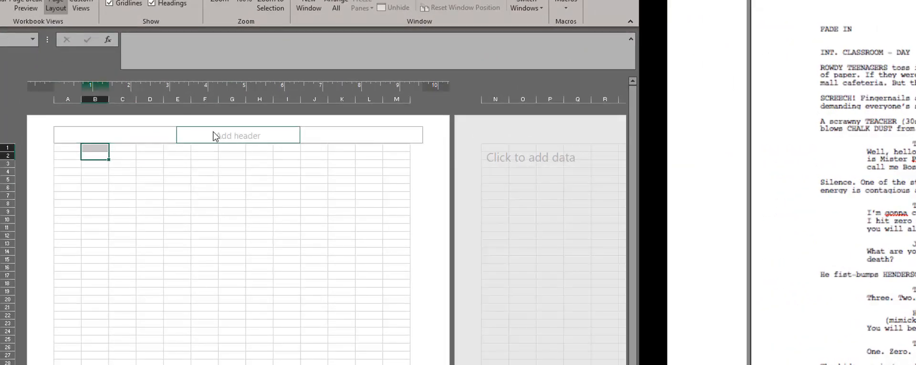
pyautogui.click(237, 136)
pyautogui.press('Escape')
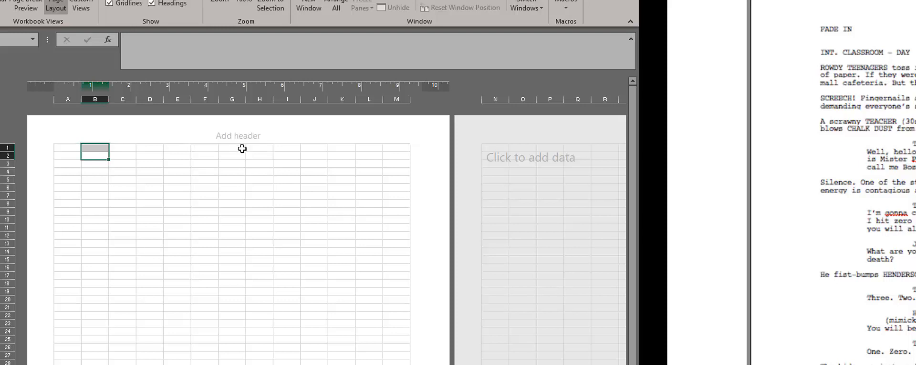
# Step: Add the title "The Teacher Storyboard" to the centre section of the page header
pyautogui.click(226, 133)
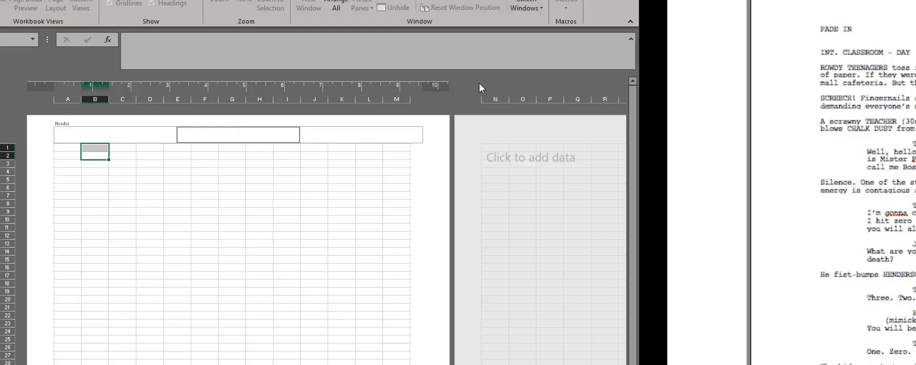
pyautogui.write('THe')
pyautogui.press('BackSpace')
pyautogui.press('BackSpace')
pyautogui.write('he Teacher Storyboard')
pyautogui.click(398, 179)
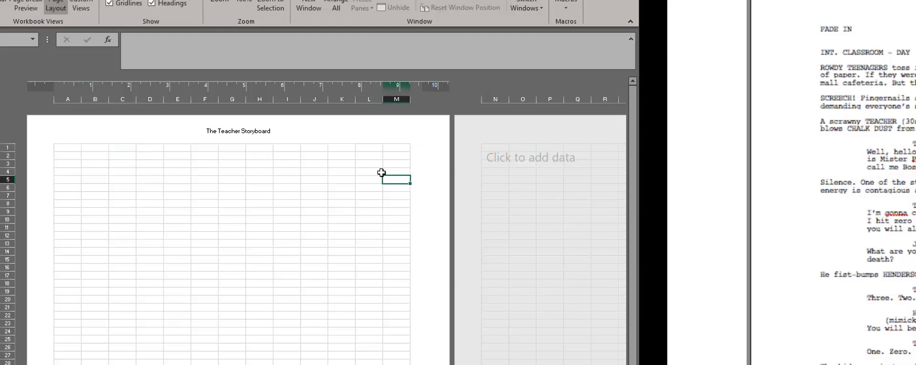
pyautogui.click(241, 136)
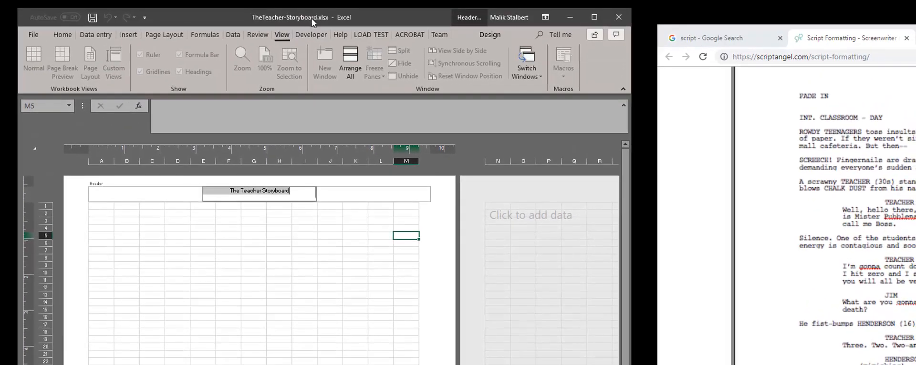
pyautogui.click(293, 235)
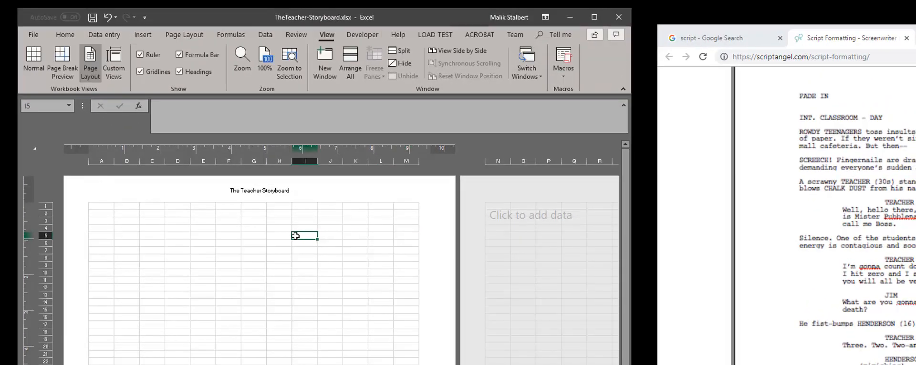
pyautogui.click(273, 200)
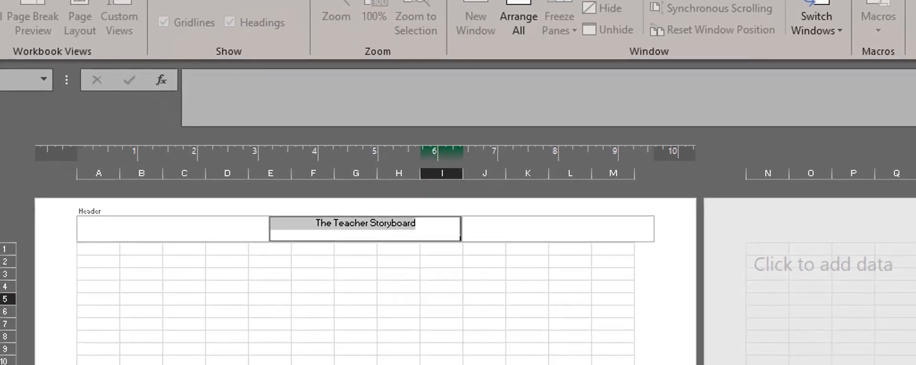
pyautogui.click(67, 188)
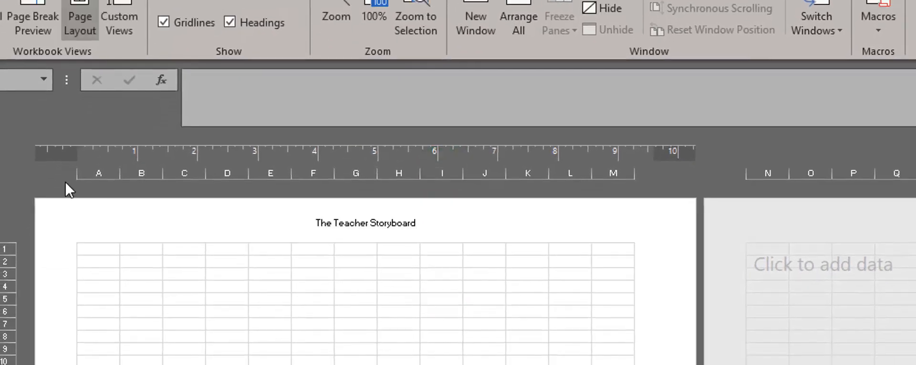
# Step: Delete the "The Teacher Storyboard" text from the centre section of the page header
pyautogui.click(377, 236)
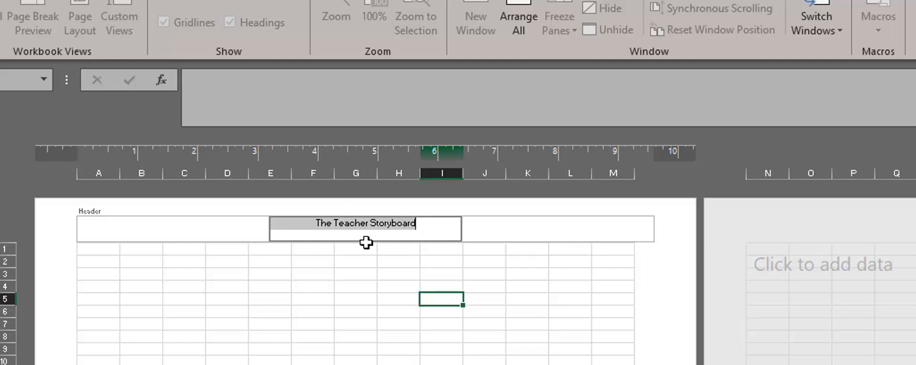
pyautogui.click(417, 222)
pyautogui.moveTo(423, 222); pyautogui.dragTo(282, 205)
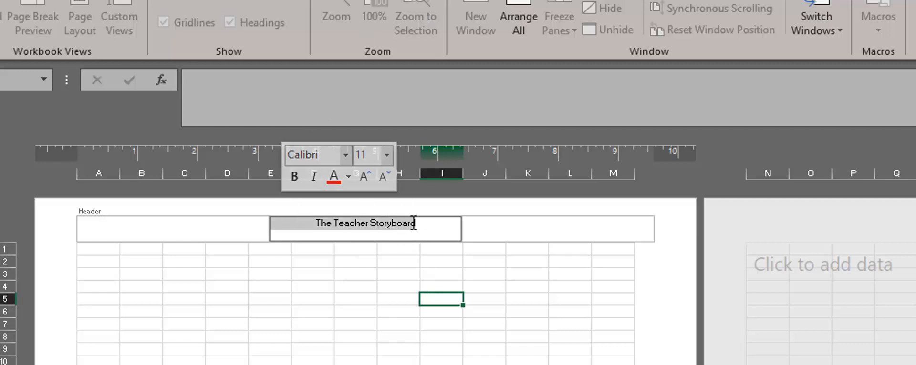
pyautogui.press('BackSpace')
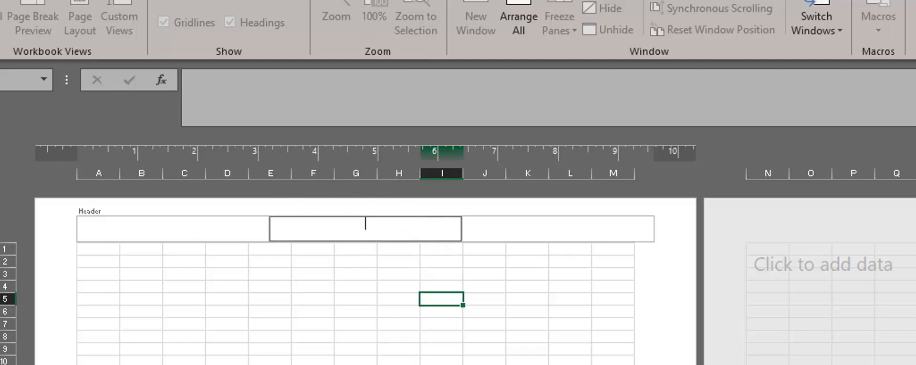
pyautogui.click(441, 299)
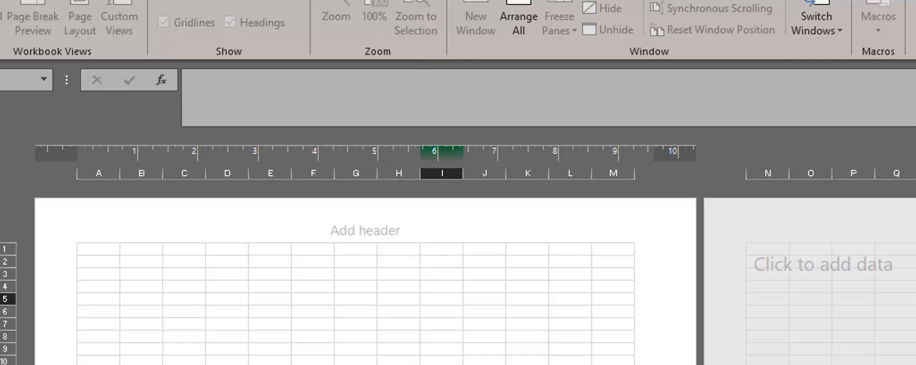
# Step: Insert the file name code &[File] in the centre section of the page header
pyautogui.click(362, 228)
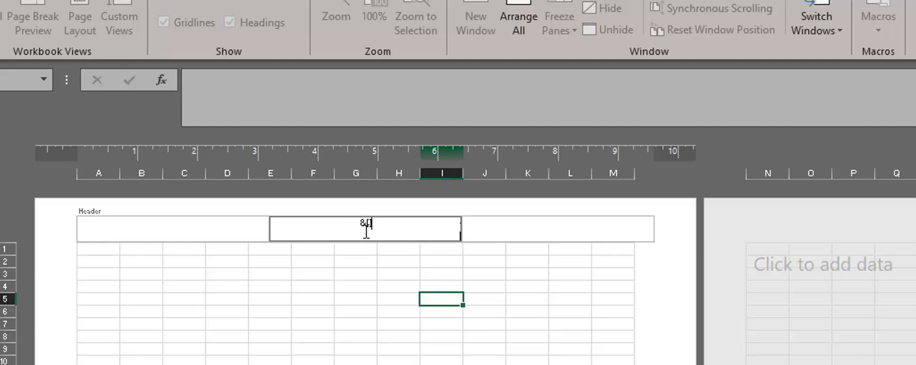
pyautogui.write('&[File]')
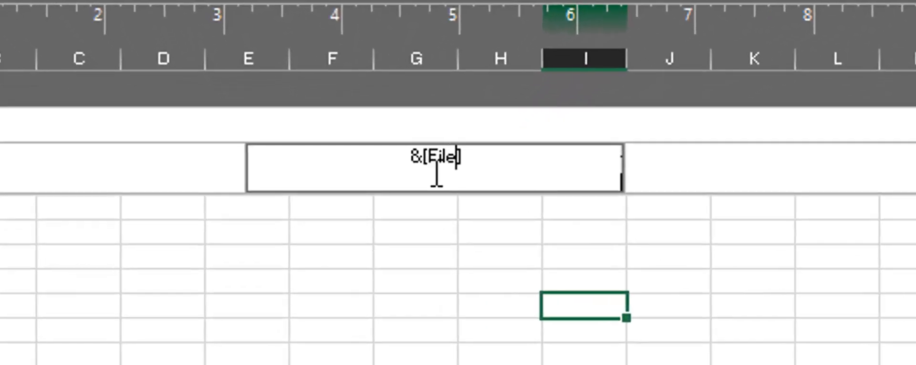
pyautogui.press('Return')
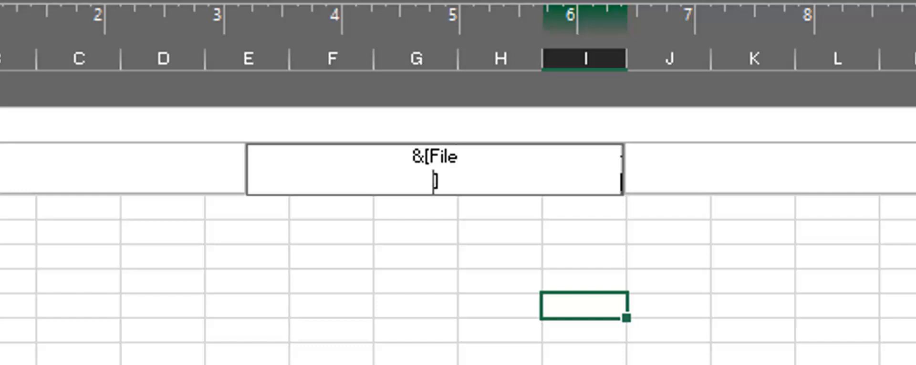
pyautogui.press('BackSpace')
pyautogui.click(566, 206)
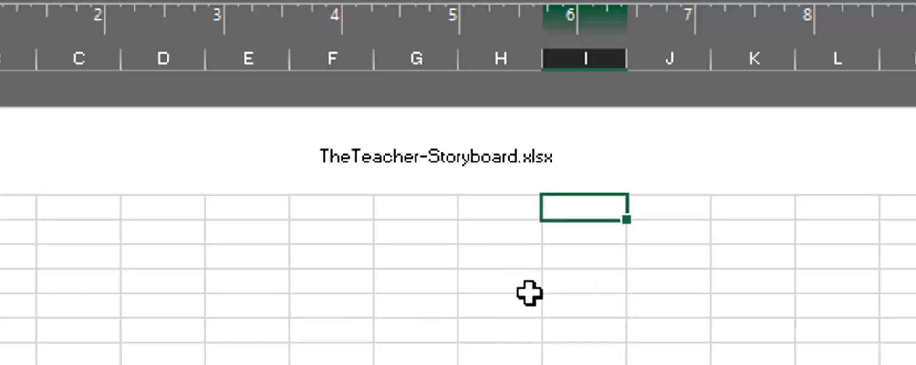
pyautogui.click(437, 279)
pyautogui.click(445, 149)
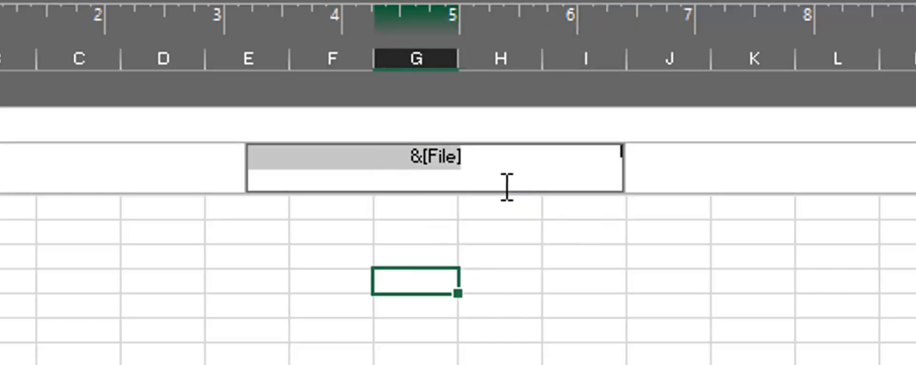
pyautogui.click(481, 172)
pyautogui.moveTo(486, 165); pyautogui.dragTo(351, 163)
pyautogui.click(484, 282)
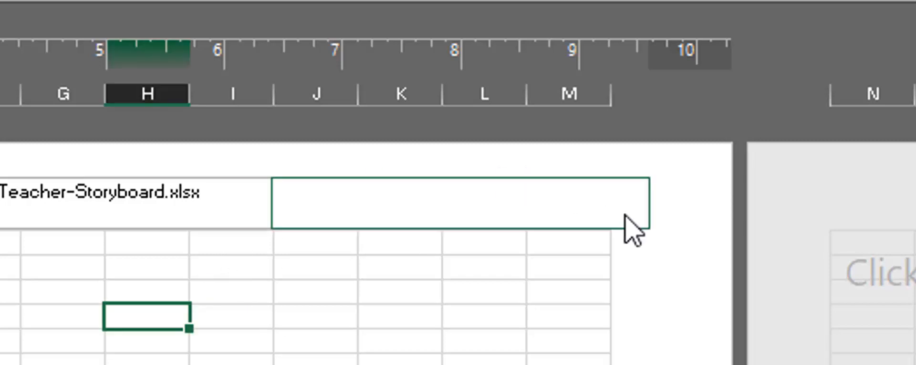
# Step: Insert the page number code &[Page] in the right section of the page header
pyautogui.click(568, 208)
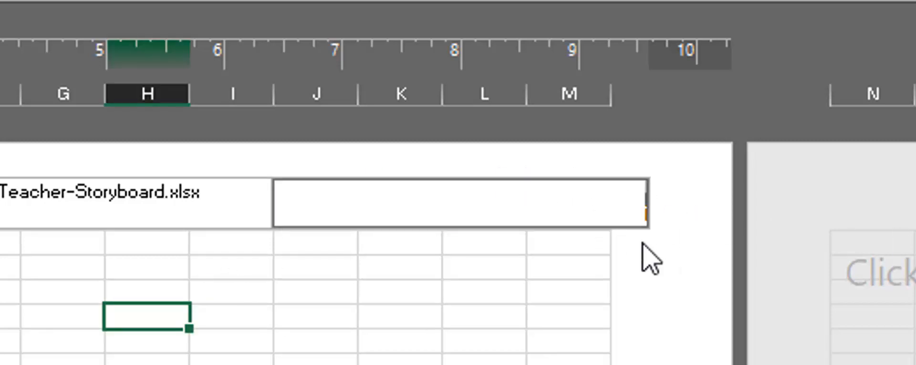
pyautogui.write('&[Page')
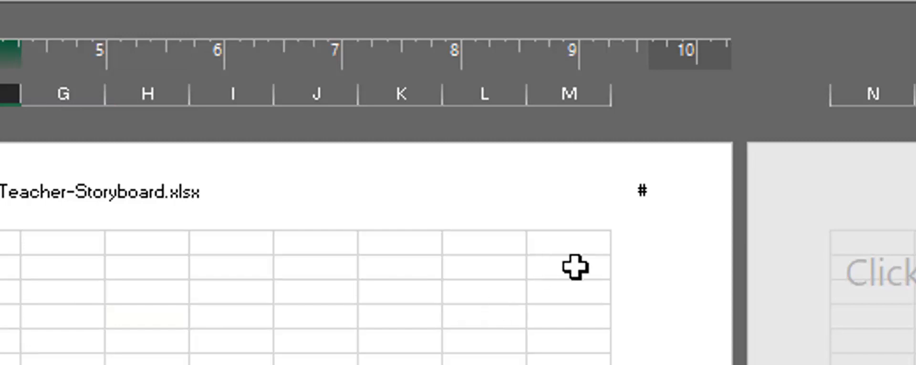
pyautogui.click(612, 210)
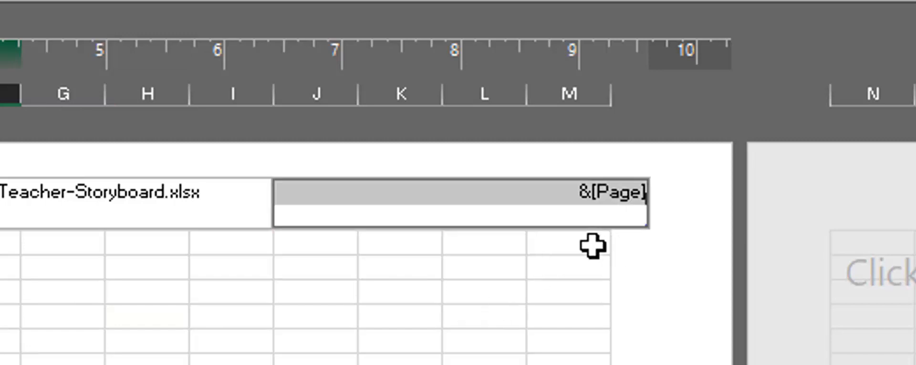
pyautogui.moveTo(121, 177); pyautogui.dragTo(121, 183)
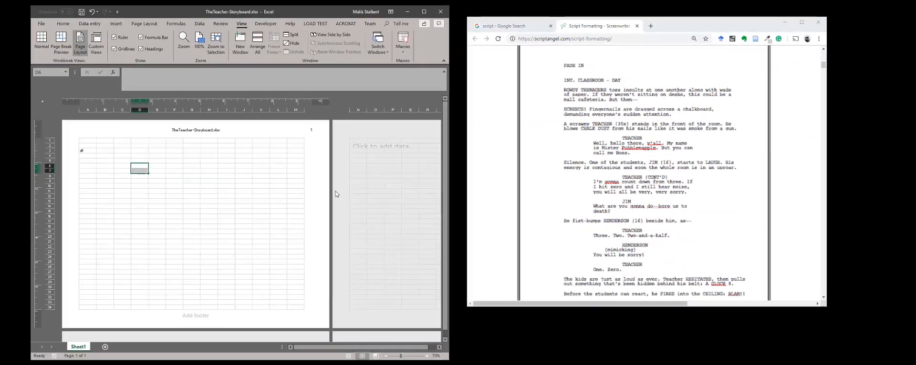
pyautogui.click(389, 203)
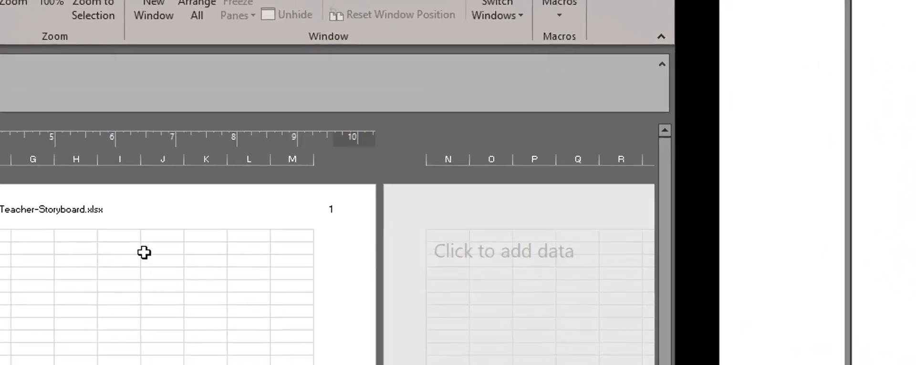
# Step: Clear the stray text "df" from cell A3
pyautogui.click(304, 136)
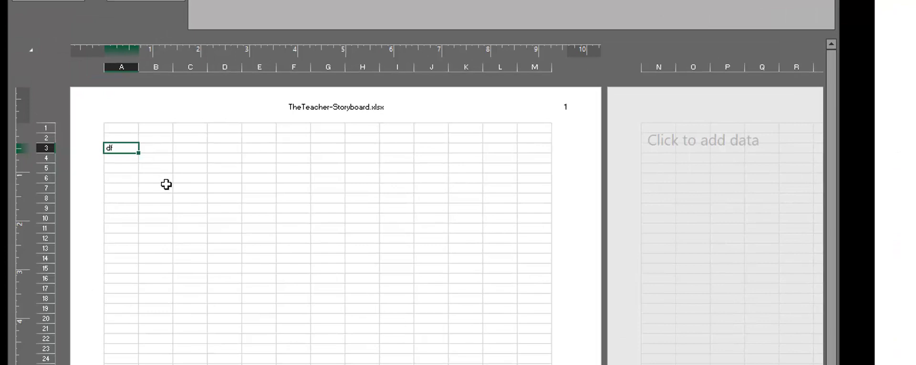
pyautogui.press('Delete')
pyautogui.scroll(1, 147, 198)
pyautogui.scroll(3, 147, 198)
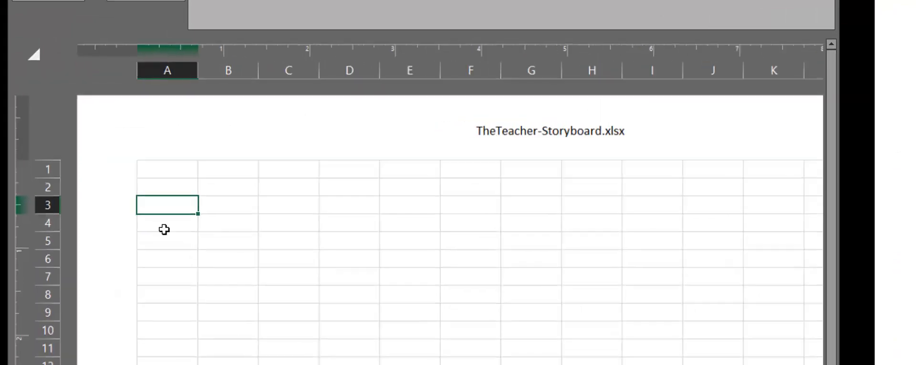
# Step: Enter "Scene:" in cell A1 and "INT." in cell B1
pyautogui.click(182, 178)
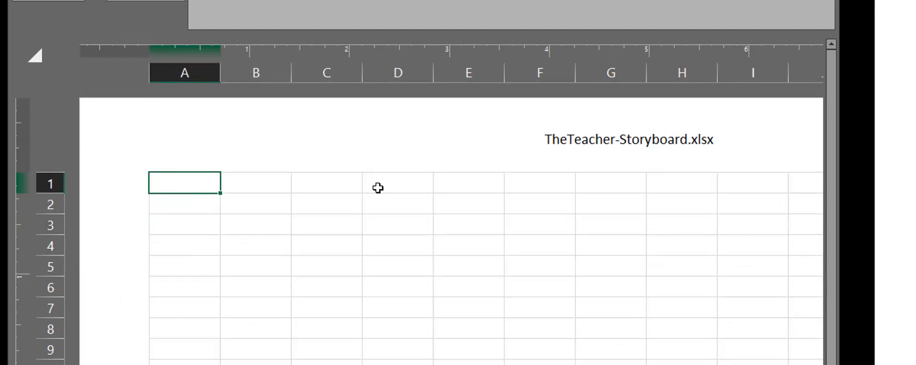
pyautogui.write('Scene')
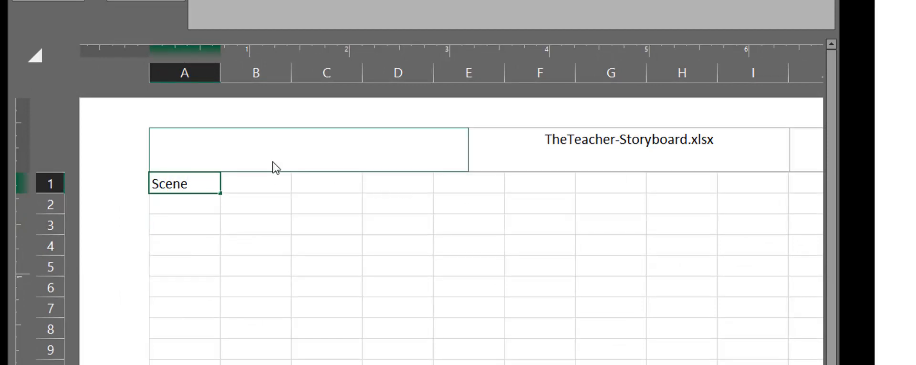
pyautogui.write(':')
pyautogui.press('Tab')
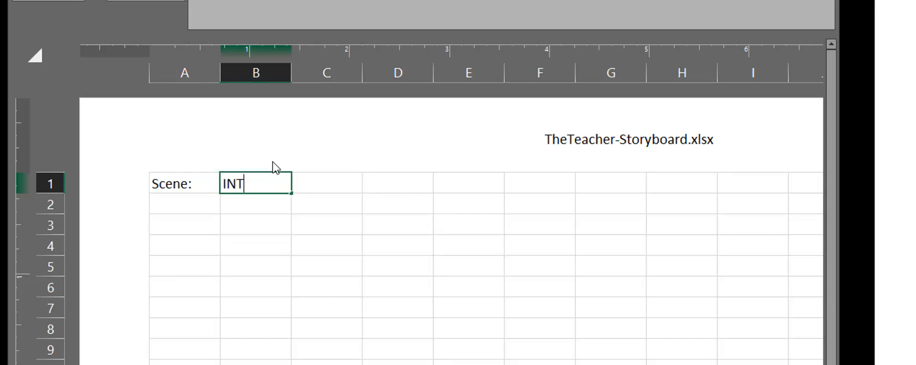
pyautogui.press('Tab')
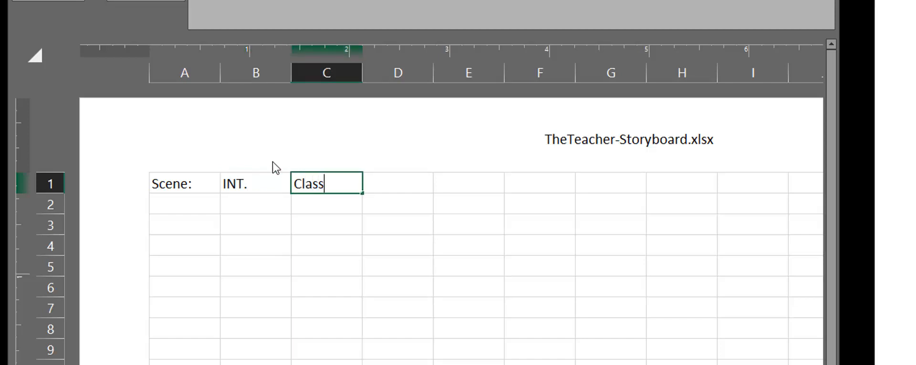
# Step: Enter the scene location "CLASSROOM" in capitals in cell C1
pyautogui.write('Classroom')
pyautogui.press('BackSpace')
pyautogui.press('BackSpace')
pyautogui.press('BackSpace')
pyautogui.press('BackSpace')
pyautogui.press('BackSpace')
pyautogui.press('BackSpace')
pyautogui.press('BackSpace')
pyautogui.press('BackSpace')
pyautogui.write('CLASSR')
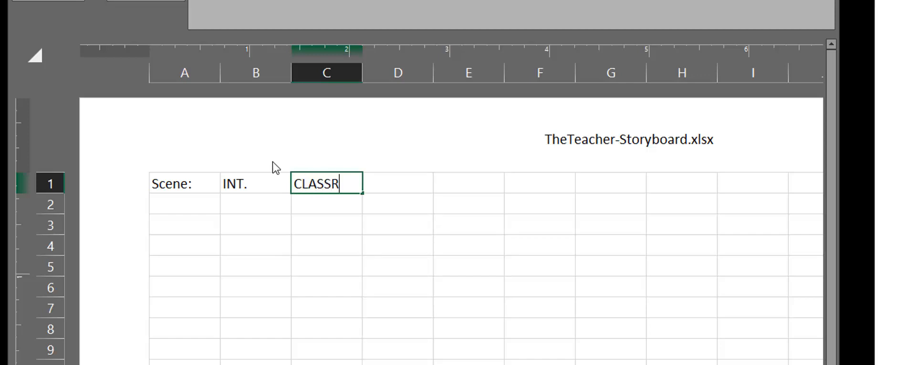
pyautogui.write('OOM')
pyautogui.press('Tab')
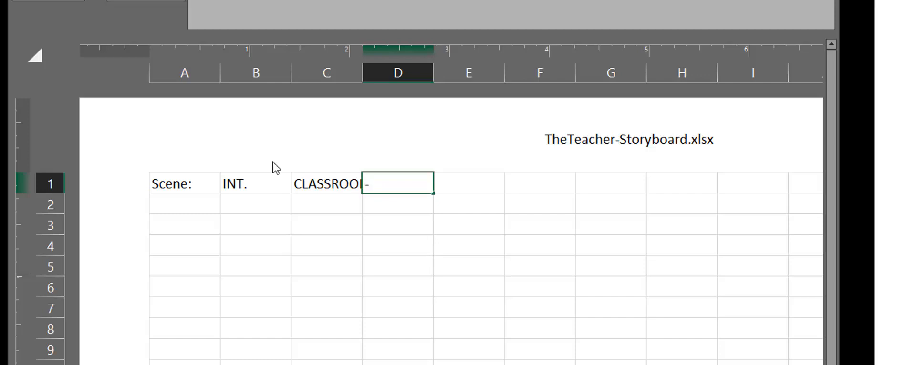
# Step: Enter a hyphen in cell D1 and "DAY" in cell E1
pyautogui.press('Tab')
pyautogui.write('DAY')
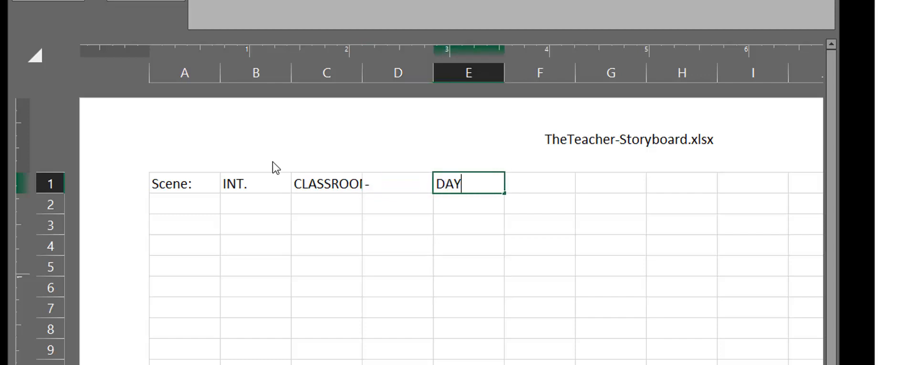
pyautogui.click(411, 265)
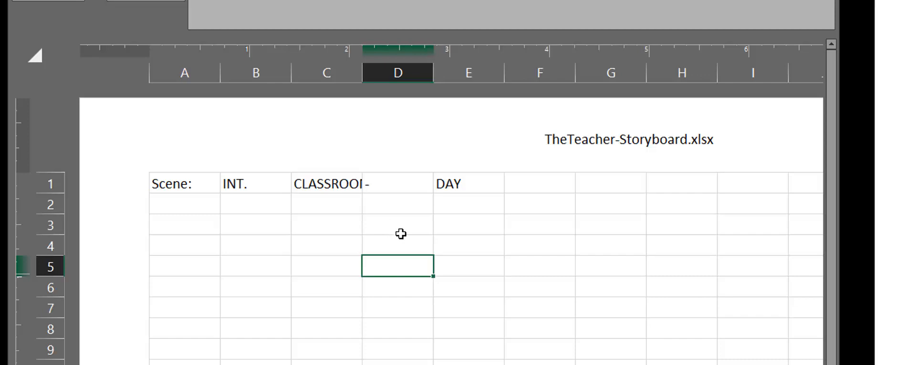
# Step: Widen column C so that "CLASSROOM" fits with a little room to spare
pyautogui.click(333, 183)
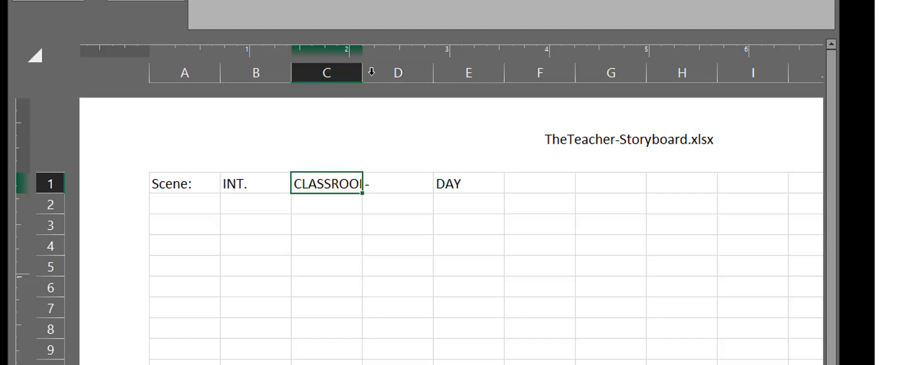
pyautogui.doubleClick(361, 73)
pyautogui.doubleClick(362, 73)
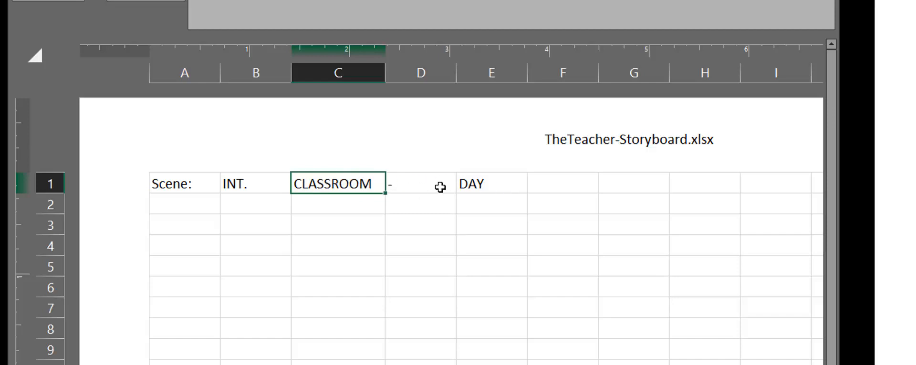
pyautogui.moveTo(382, 78)
pyautogui.mouseDown()
pyautogui.moveTo(488, 77)
pyautogui.moveTo(391, 71)
pyautogui.mouseUp()
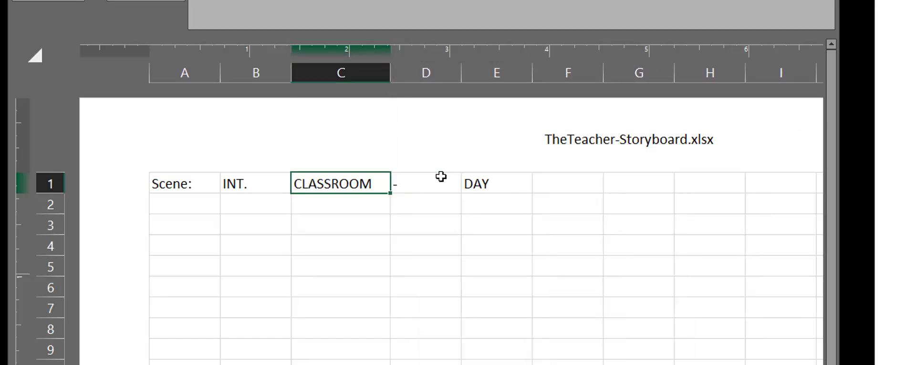
# Step: Narrow column D to just fit the hyphen and reduce the width of column E slightly
pyautogui.click(429, 181)
pyautogui.moveTo(460, 72); pyautogui.dragTo(398, 74)
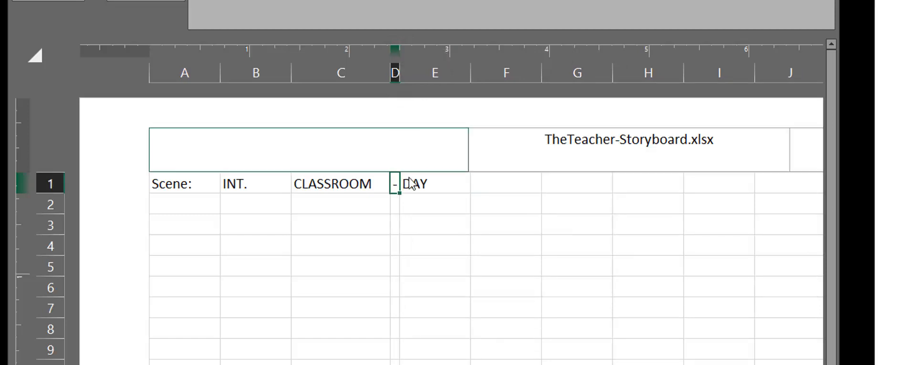
pyautogui.click(427, 185)
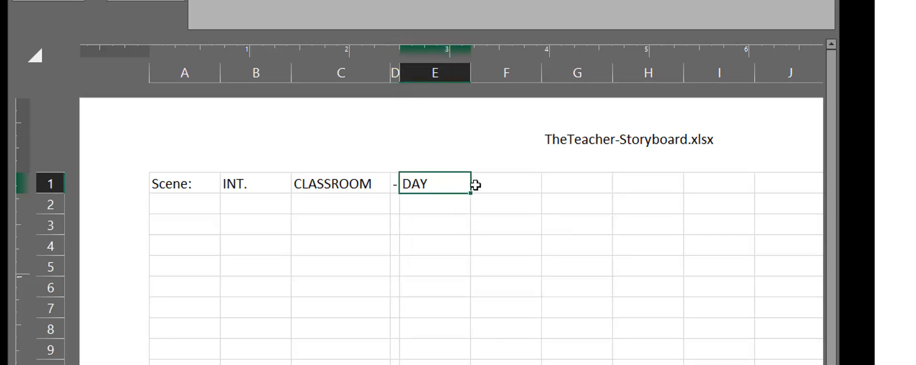
pyautogui.moveTo(471, 74); pyautogui.dragTo(451, 87)
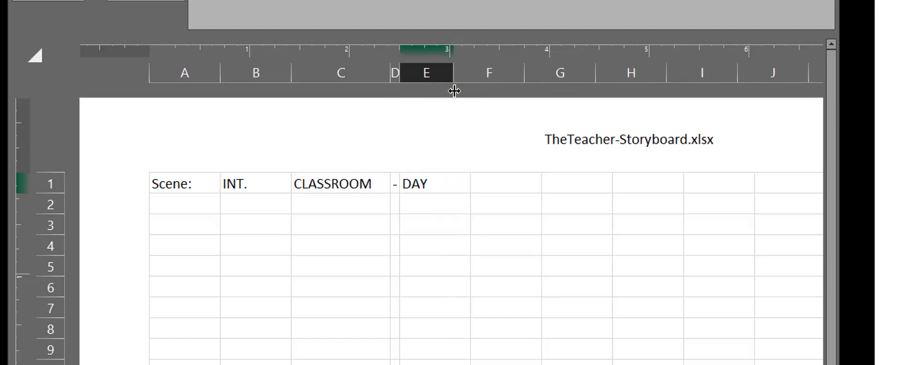
# Step: Narrow columns A and B to fit "Scene:" and "INT.", and widen column C a little more
pyautogui.click(253, 180)
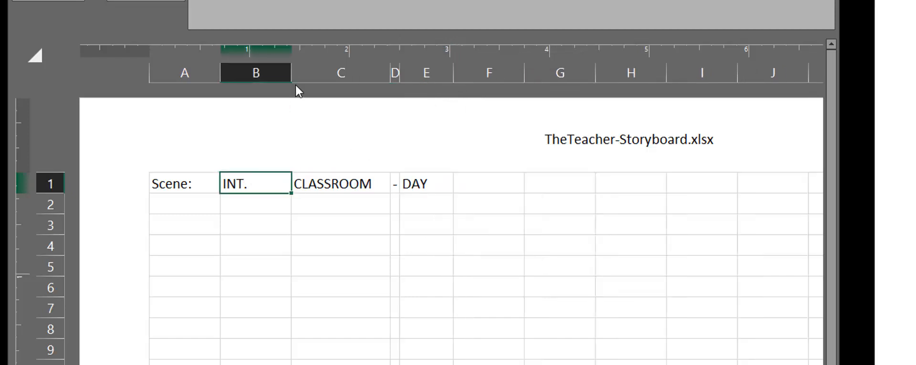
pyautogui.moveTo(291, 72); pyautogui.dragTo(251, 73)
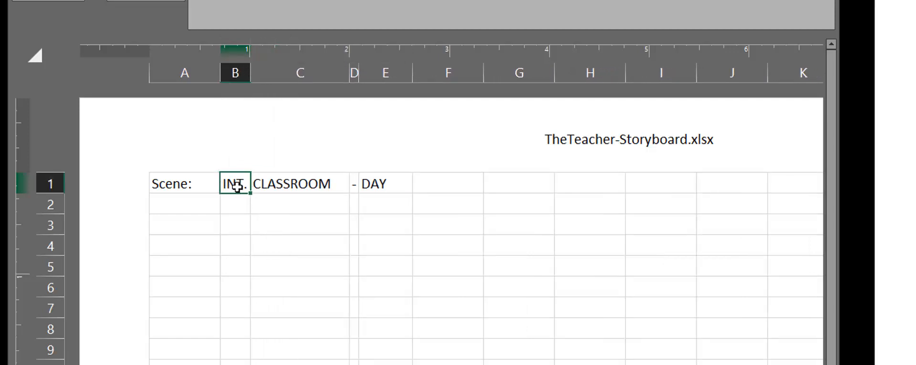
pyautogui.moveTo(251, 74); pyautogui.dragTo(249, 74)
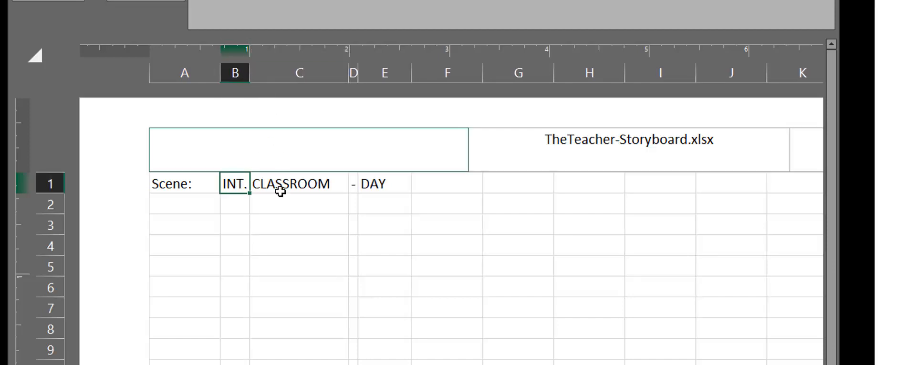
pyautogui.click(193, 186)
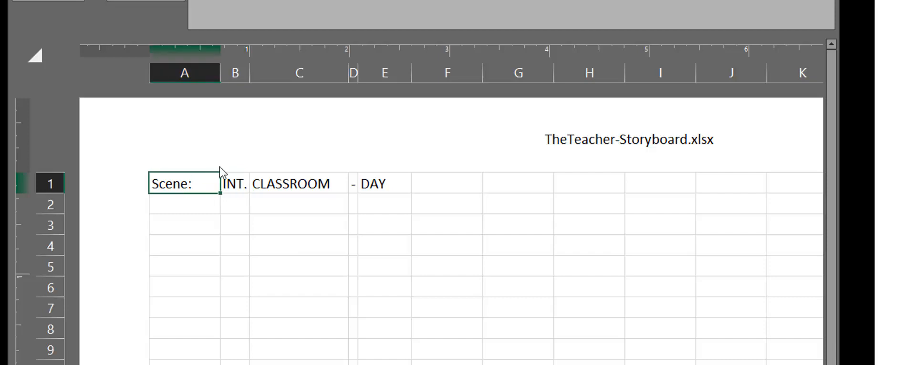
pyautogui.moveTo(220, 72); pyautogui.dragTo(191, 73)
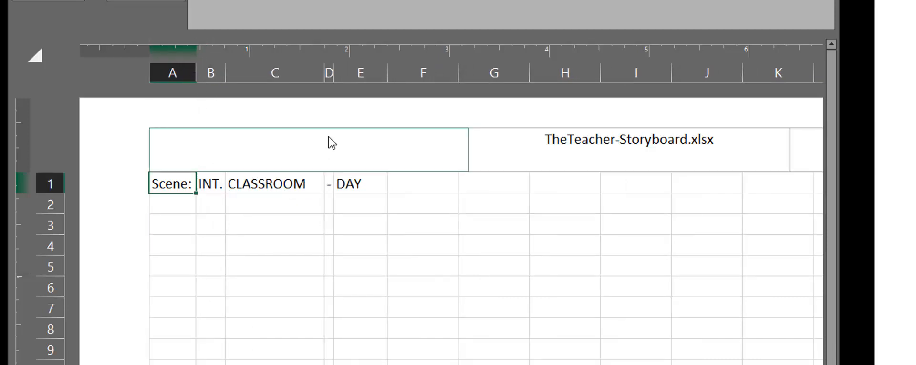
pyautogui.moveTo(324, 73); pyautogui.dragTo(338, 78)
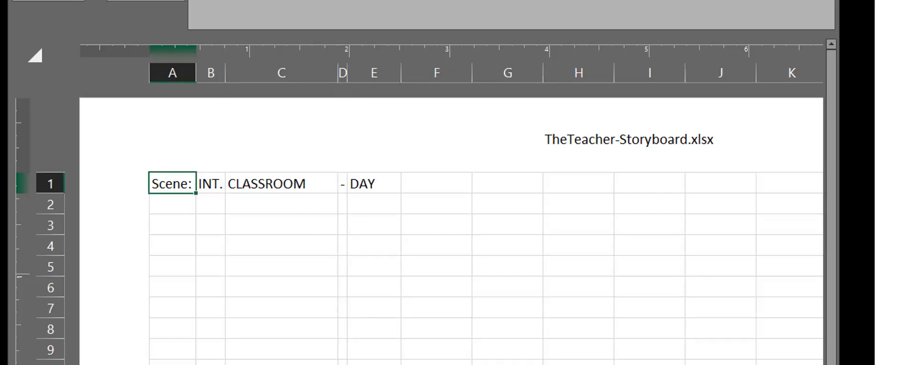
# Step: Narrow column E slightly and merge cells A2:E10 into a single frame area below the scene heading
pyautogui.hotkey('alt', 'Tab')
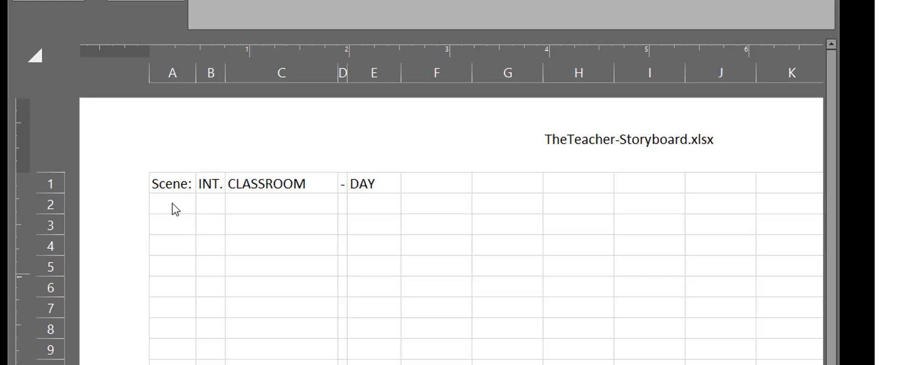
pyautogui.hotkey('alt', 'Tab')
pyautogui.moveTo(179, 204); pyautogui.dragTo(377, 364)
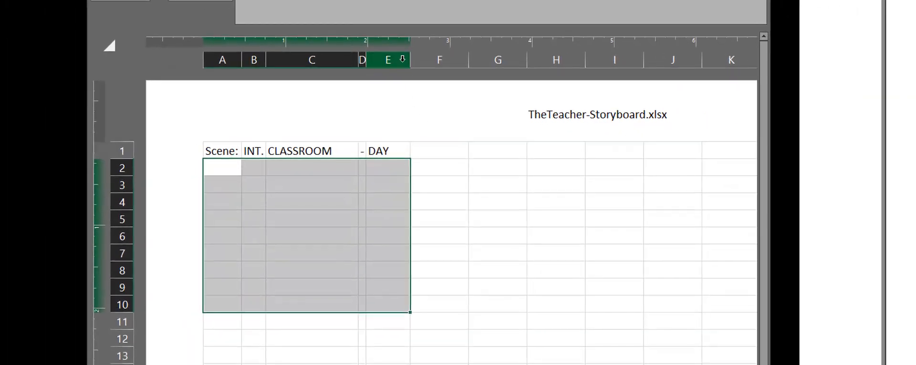
pyautogui.moveTo(409, 60); pyautogui.dragTo(399, 65)
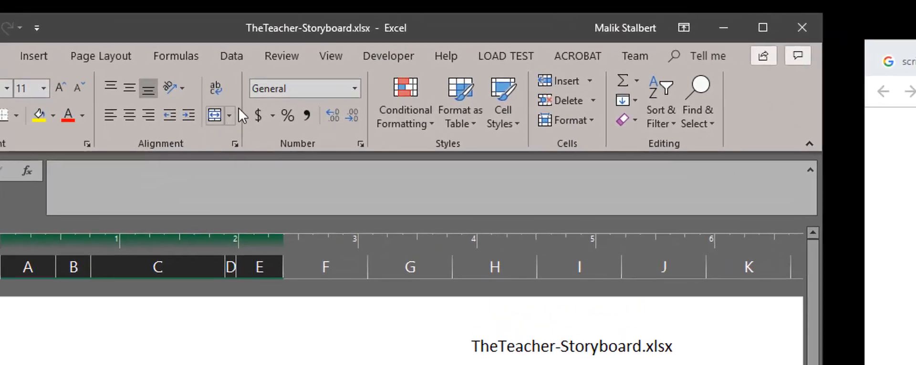
pyautogui.click(215, 118)
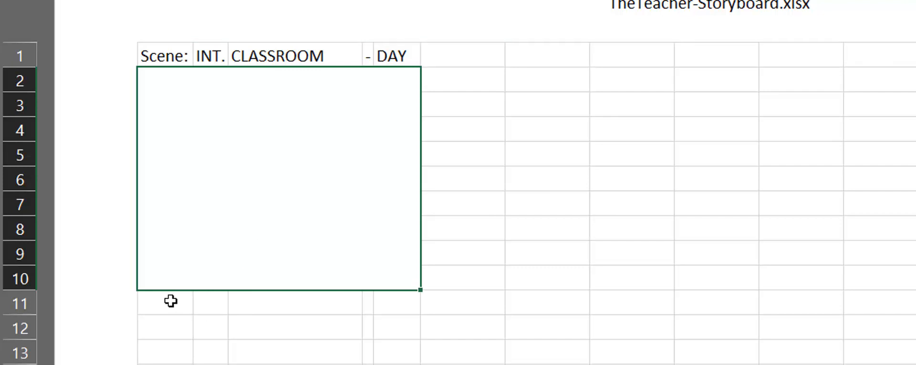
# Step: Merge and center cells A11:E12 into one caption cell directly below the frame area
pyautogui.moveTo(172, 301); pyautogui.dragTo(397, 334)
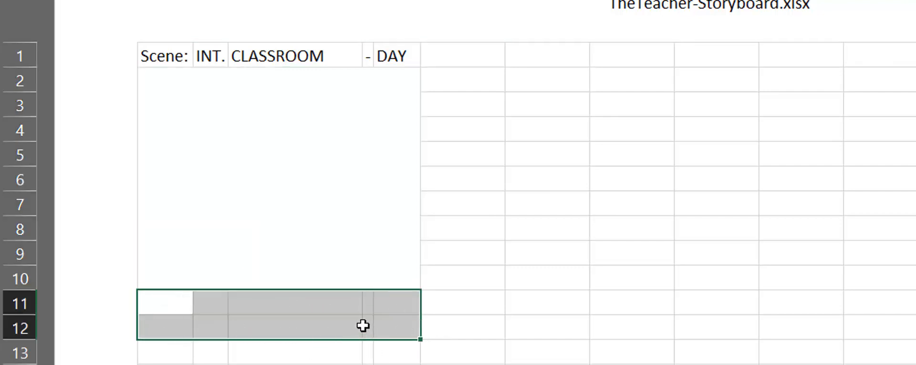
pyautogui.rightClick(260, 311)
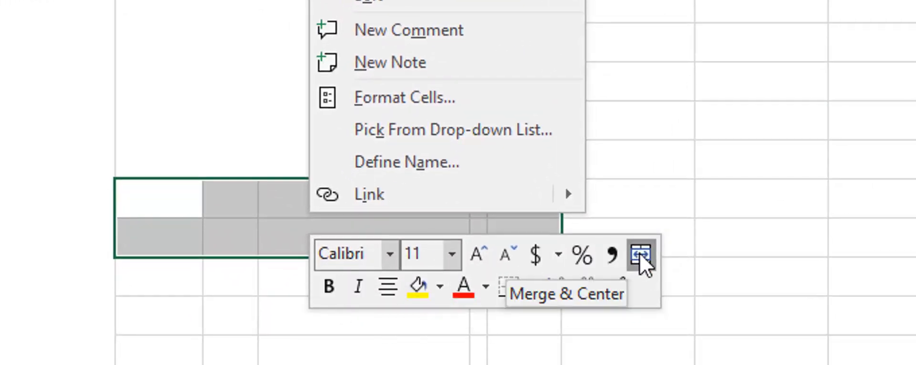
pyautogui.click(640, 254)
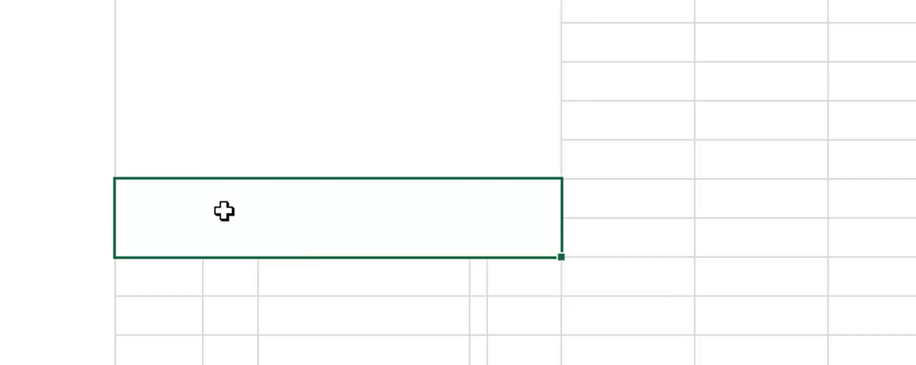
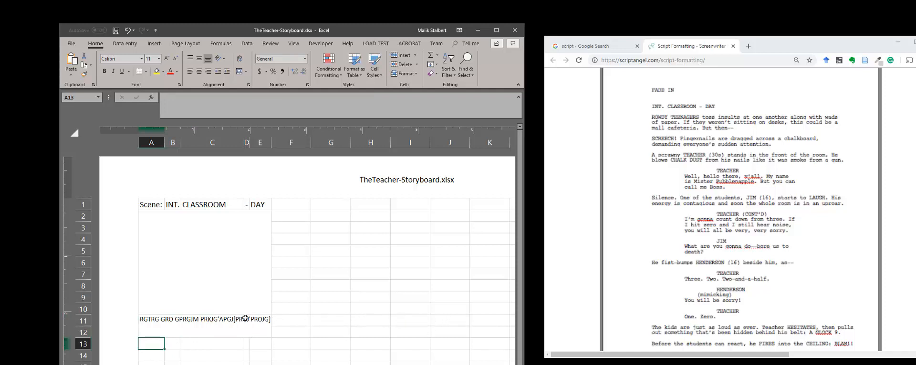
# Step: Turn on text wrapping for the sample text in the merged caption cell A11
pyautogui.click(225, 321)
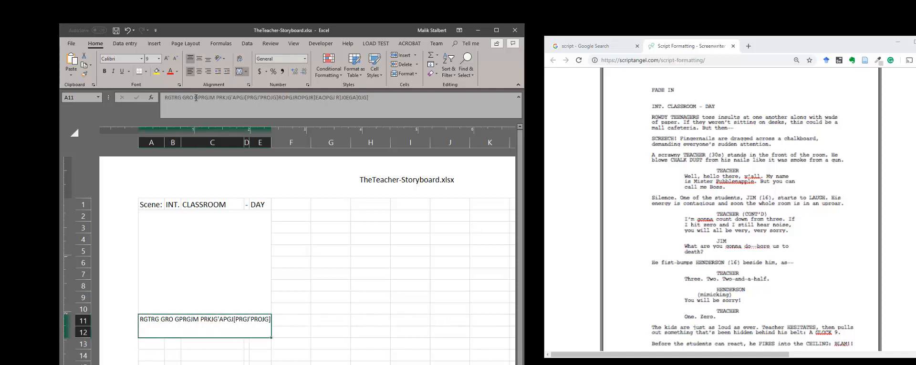
pyautogui.moveTo(368, 97); pyautogui.dragTo(164, 98)
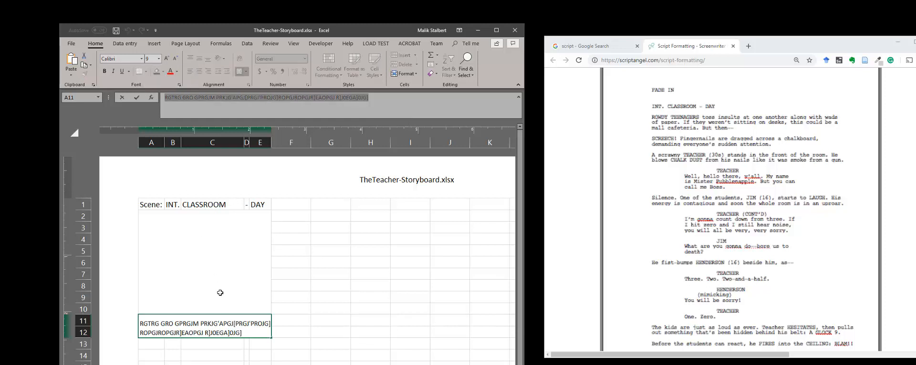
pyautogui.click(290, 331)
pyautogui.click(236, 329)
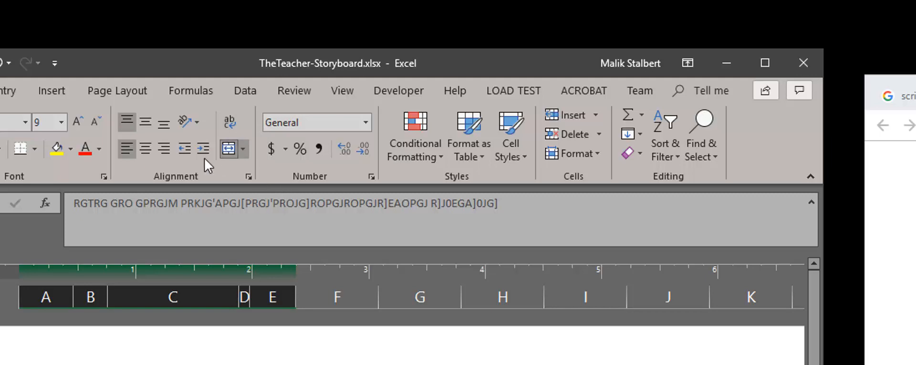
pyautogui.click(230, 122)
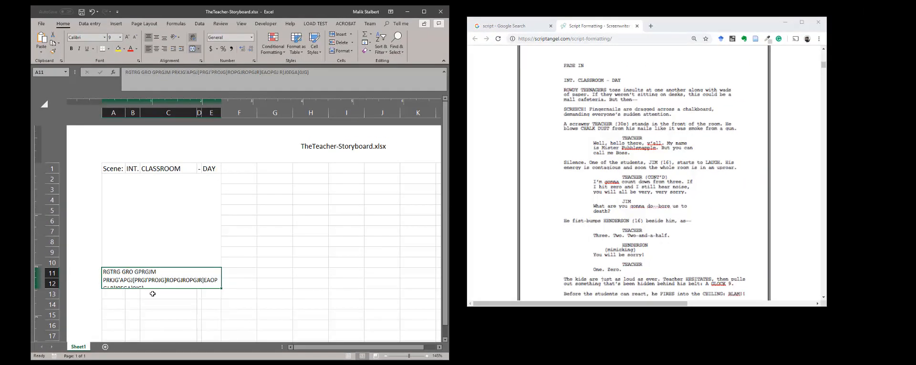
# Step: Shorten the sample text in caption cell A11 by deleting everything after "ROPGJROPGJR"
pyautogui.doubleClick(128, 285)
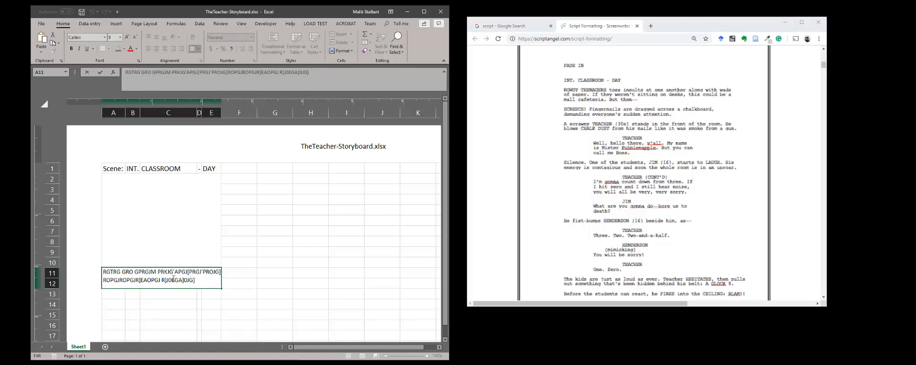
pyautogui.moveTo(195, 281); pyautogui.dragTo(142, 280)
pyautogui.press('BackSpace')
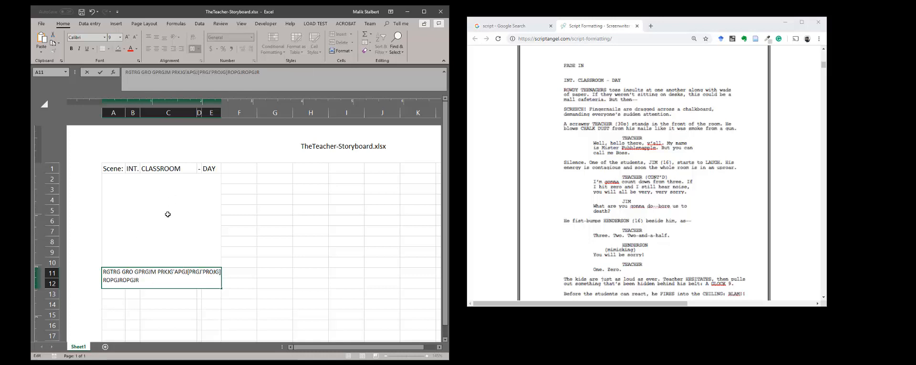
pyautogui.click(172, 229)
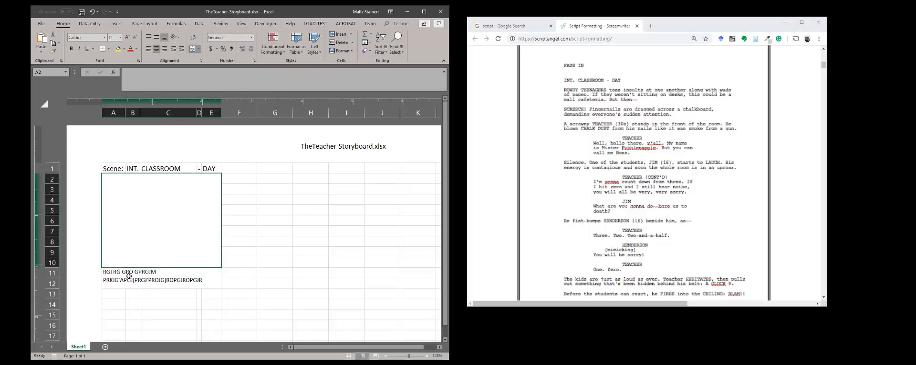
pyautogui.doubleClick(162, 277)
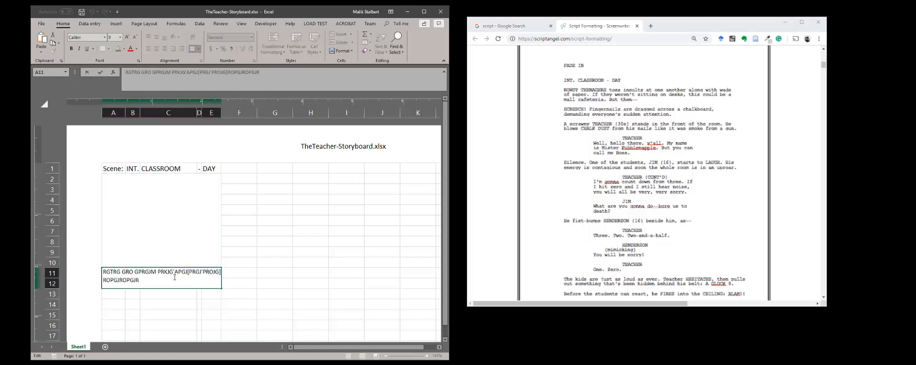
pyautogui.click(168, 297)
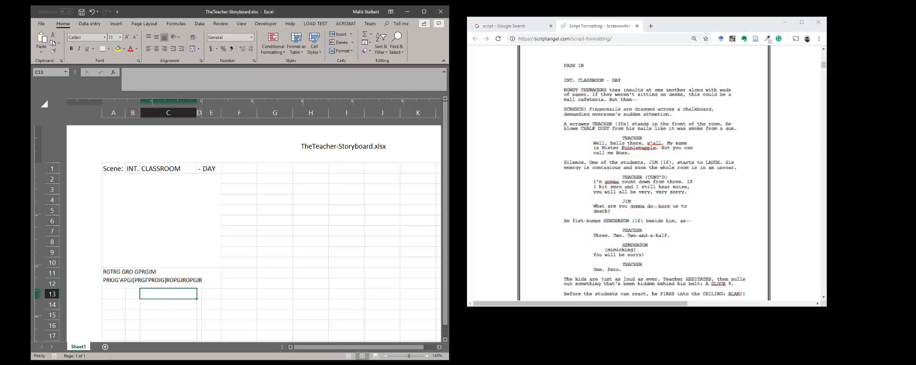
# Step: Widen the Excel window up to the browser's edge so the Wrap Text and Merge & Center commands show their labels
pyautogui.hotkey('alt', 'Tab')
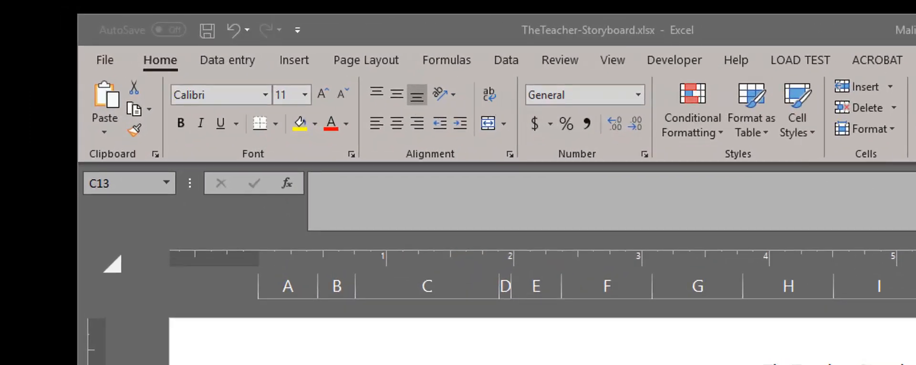
pyautogui.moveTo(915, 126); pyautogui.dragTo(907, 127)
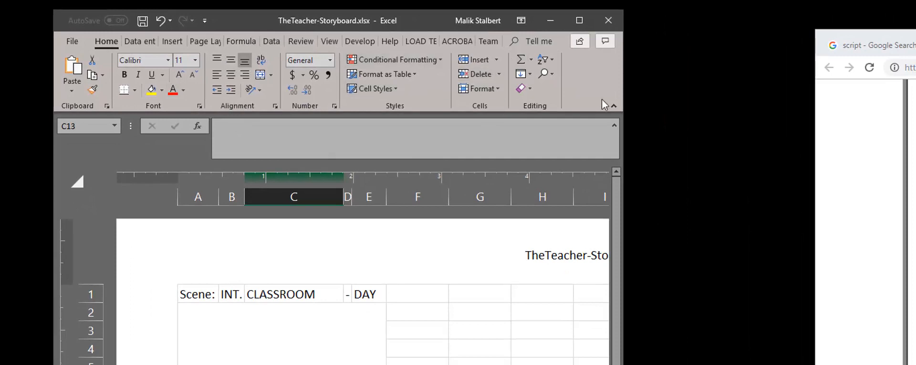
pyautogui.moveTo(623, 90); pyautogui.dragTo(915, 89)
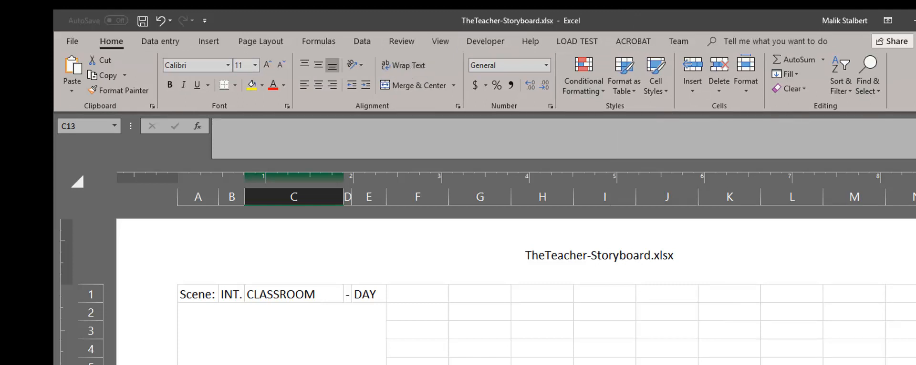
pyautogui.moveTo(915, 100); pyautogui.dragTo(625, 117)
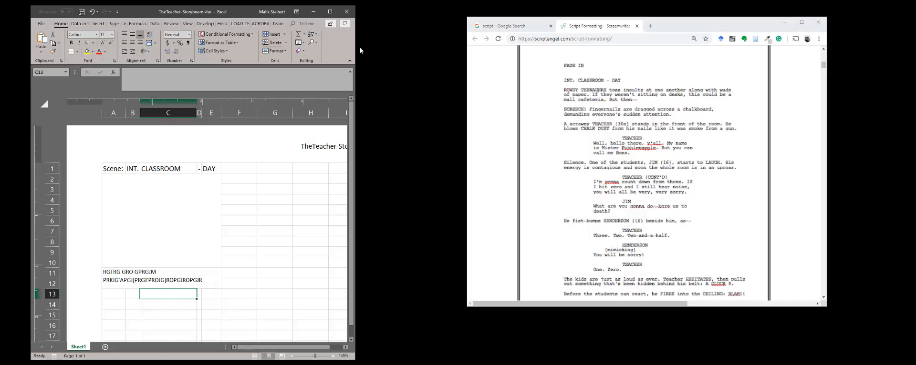
pyautogui.moveTo(356, 47); pyautogui.dragTo(468, 48)
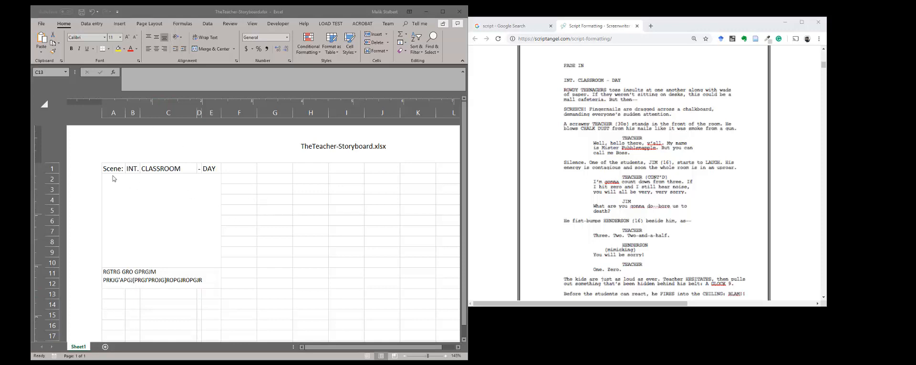
# Step: Apply thick outside borders around the whole storyboard panel, cells A1:E12
pyautogui.click(238, 199)
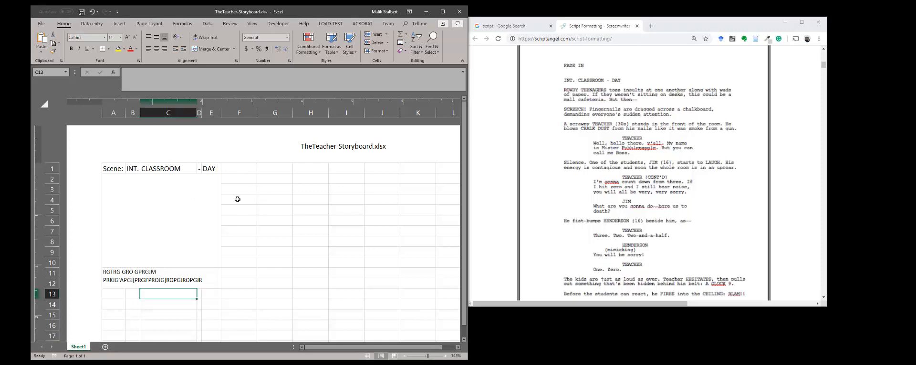
pyautogui.moveTo(236, 178); pyautogui.dragTo(238, 190)
pyautogui.click(243, 282)
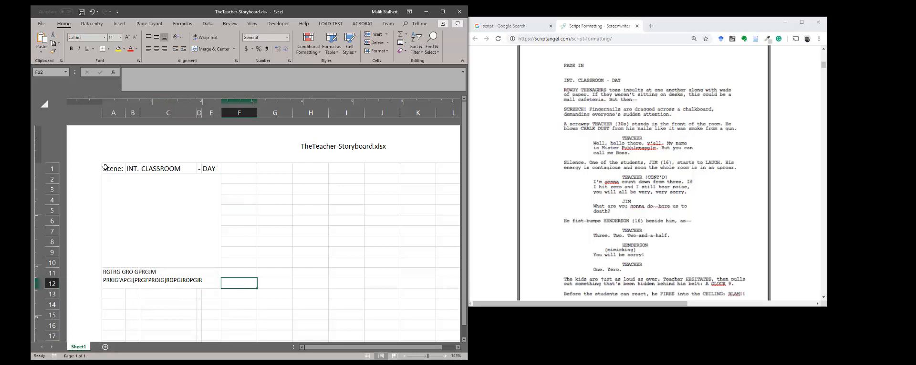
pyautogui.moveTo(105, 167); pyautogui.dragTo(186, 282)
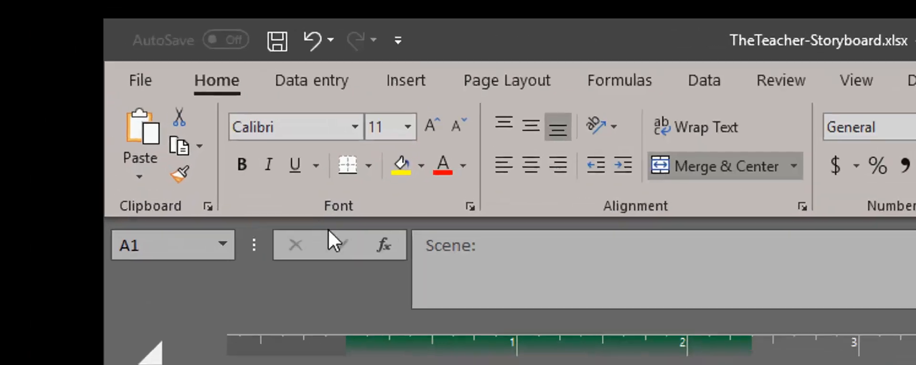
pyautogui.click(368, 166)
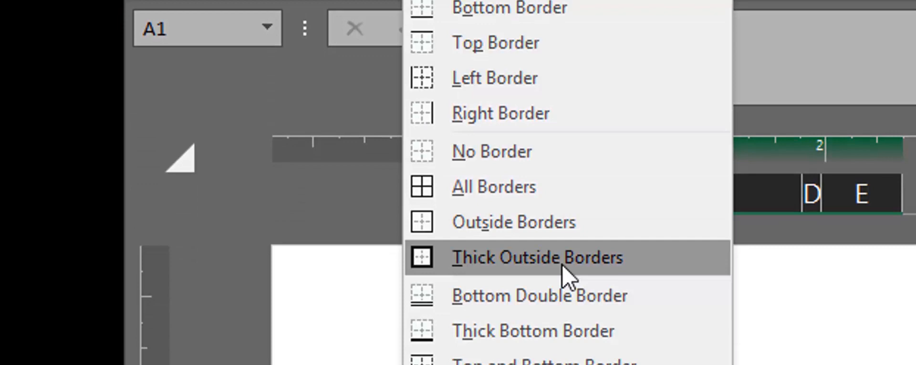
pyautogui.click(563, 266)
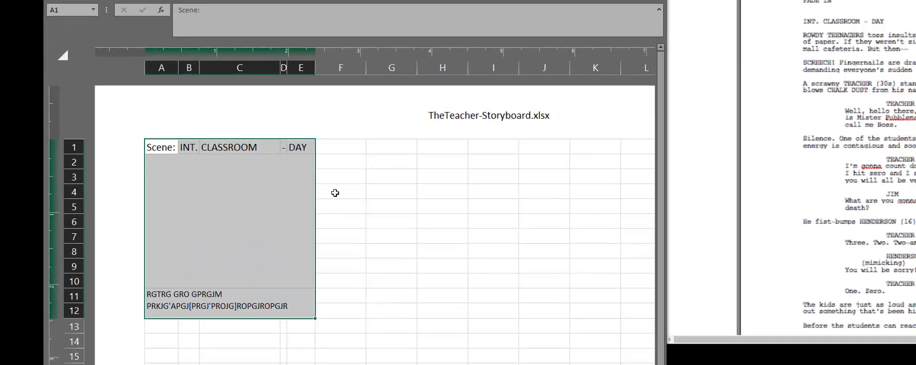
pyautogui.click(524, 164)
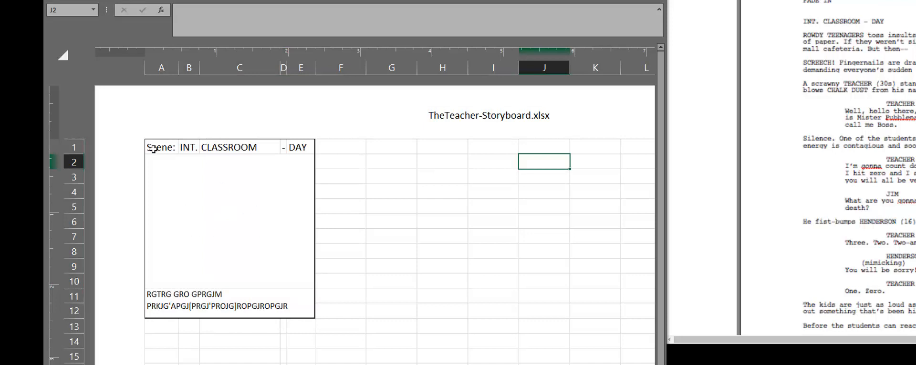
# Step: Add a thick bottom border under the scene heading row, cells A1:E1
pyautogui.moveTo(152, 147); pyautogui.dragTo(297, 147)
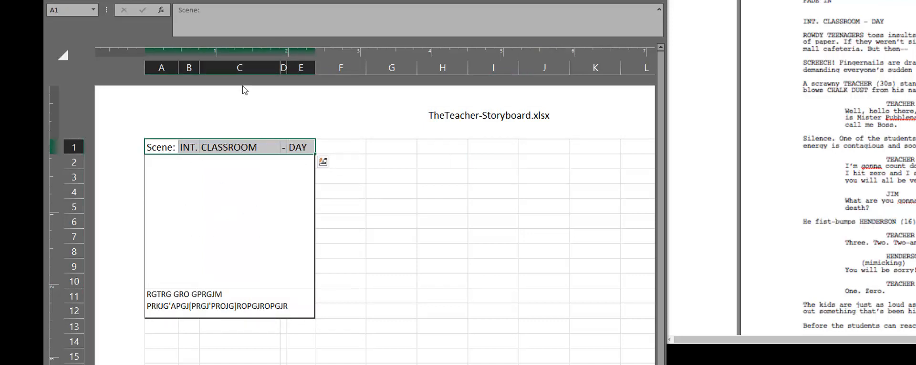
pyautogui.click(154, 0)
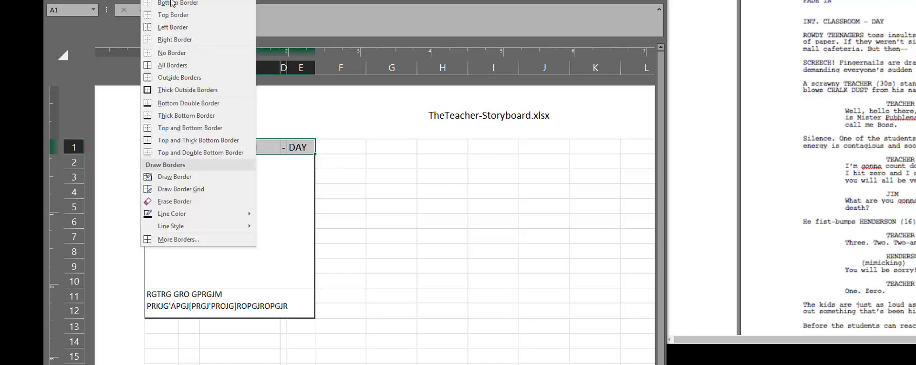
pyautogui.click(180, 121)
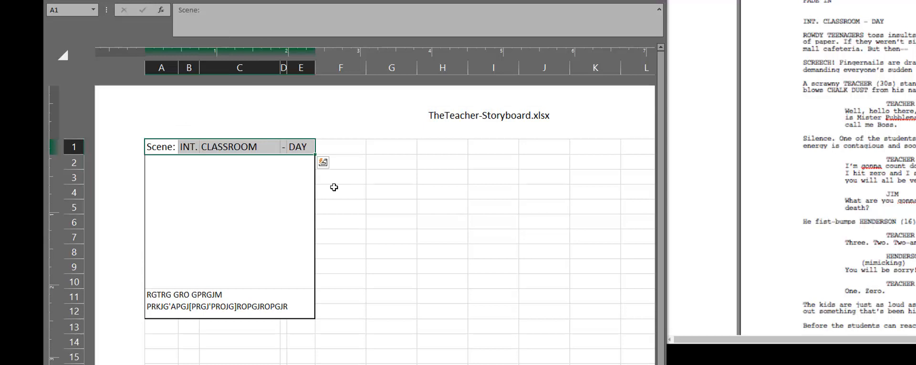
pyautogui.click(269, 187)
pyautogui.click(340, 158)
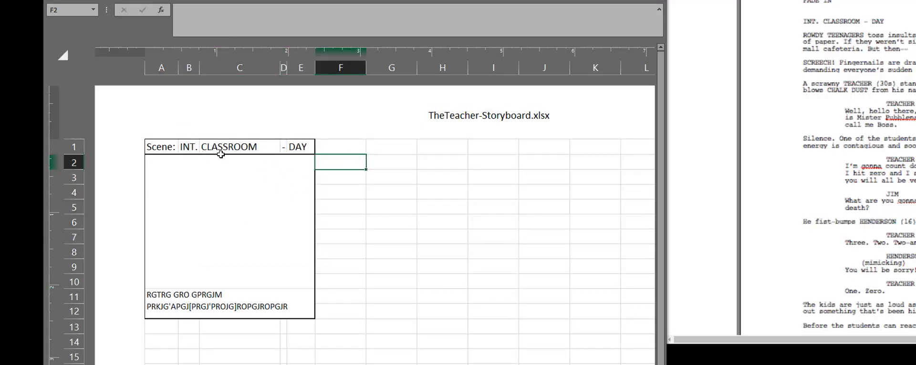
pyautogui.moveTo(158, 149); pyautogui.dragTo(301, 150)
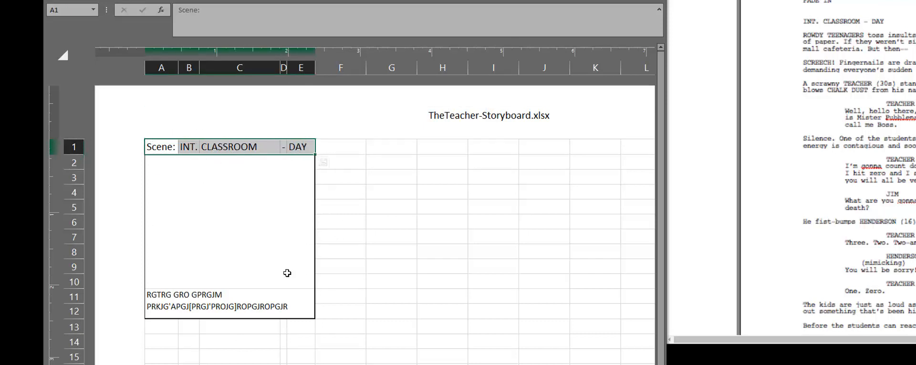
pyautogui.click(370, 268)
# Step: Try a top border on the merged caption area, cells A11:E12, and remove its left, right and bottom borders
pyautogui.click(305, 303)
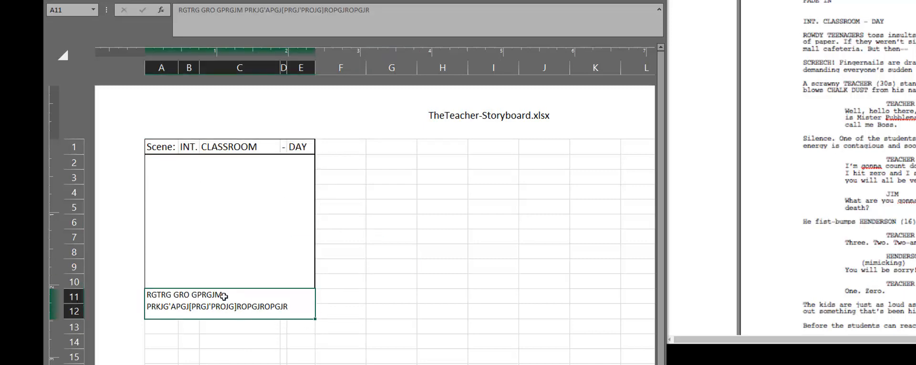
pyautogui.click(154, 25)
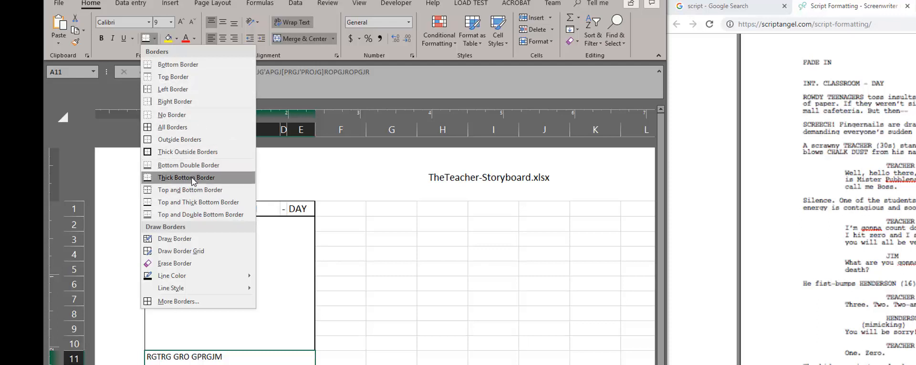
pyautogui.click(189, 302)
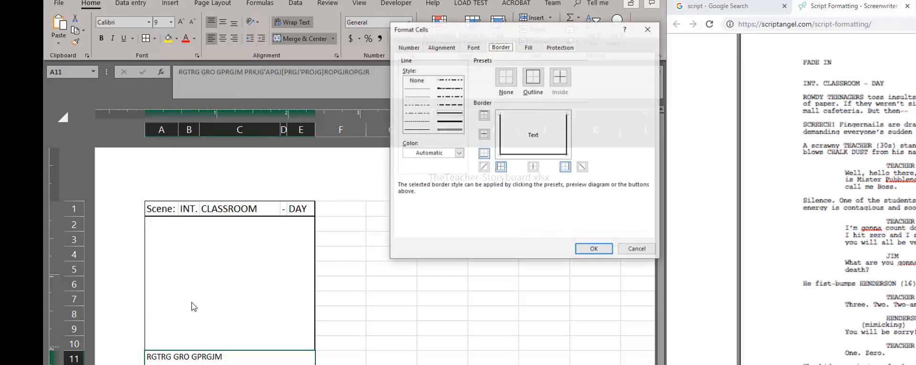
pyautogui.click(531, 115)
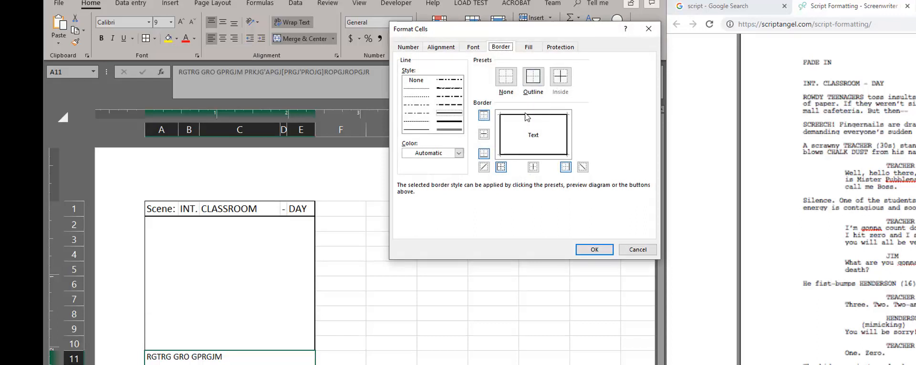
pyautogui.click(499, 132)
pyautogui.click(568, 134)
pyautogui.click(563, 155)
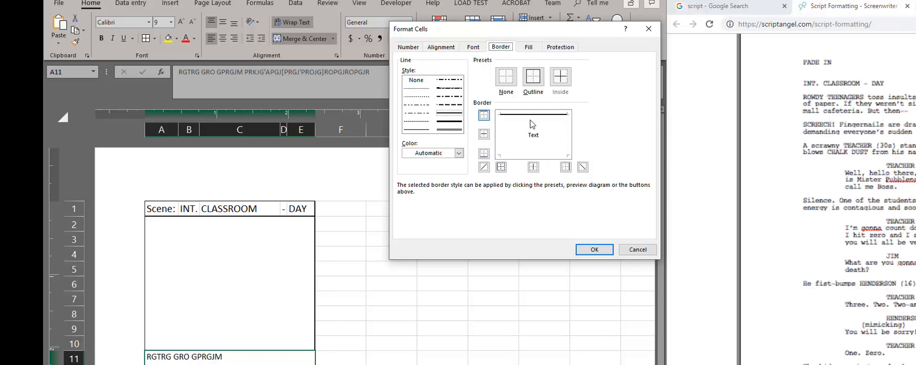
pyautogui.click(447, 123)
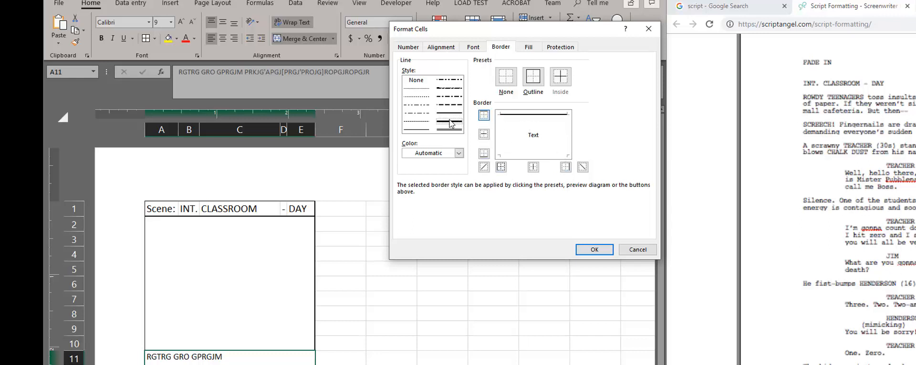
pyautogui.click(594, 249)
pyautogui.click(263, 326)
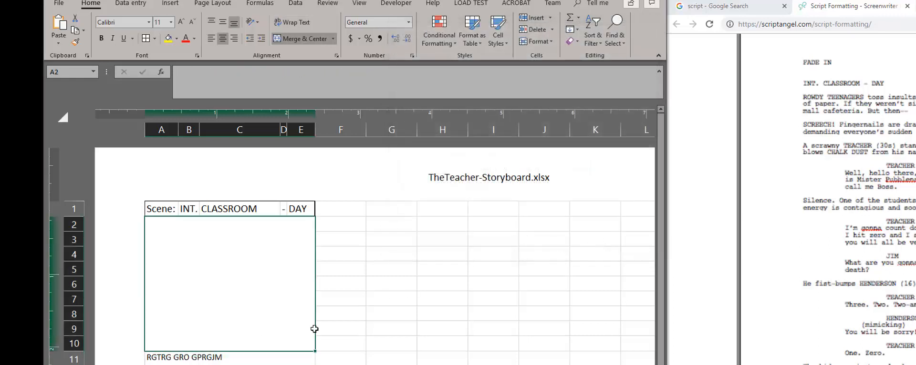
pyautogui.click(351, 330)
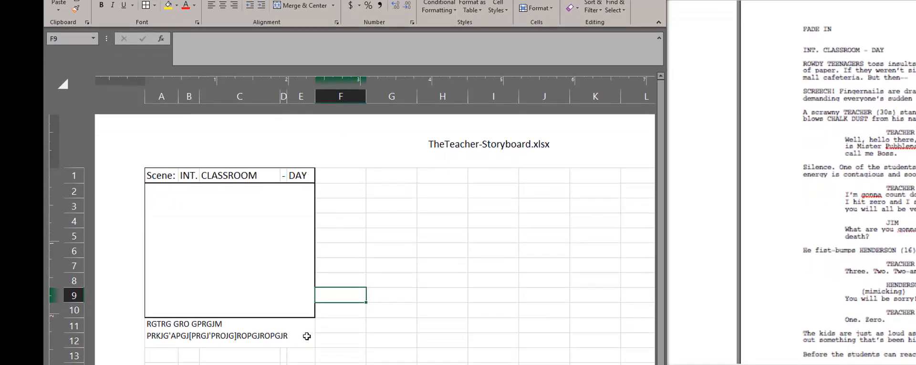
# Step: Remove the top border from the caption area, cells A11:E12
pyautogui.click(223, 320)
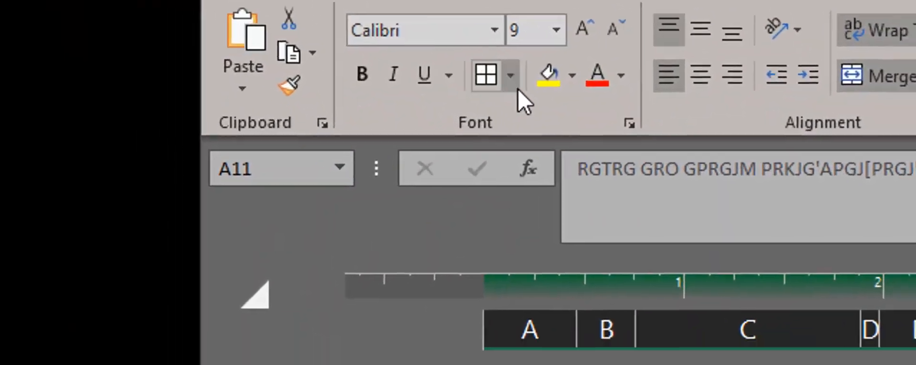
pyautogui.click(515, 81)
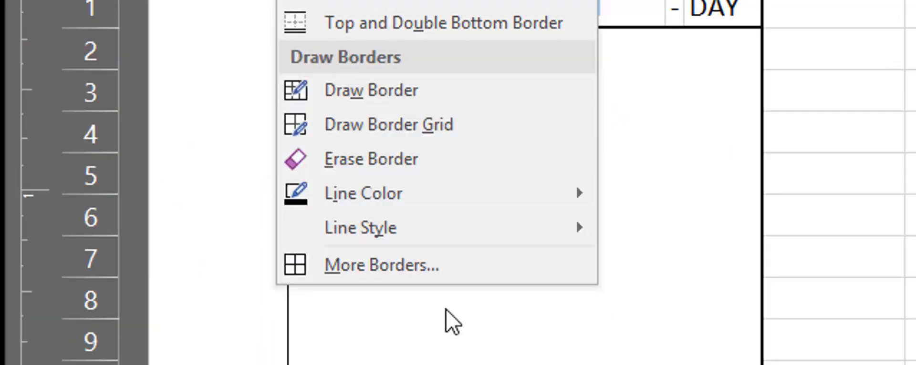
pyautogui.click(429, 273)
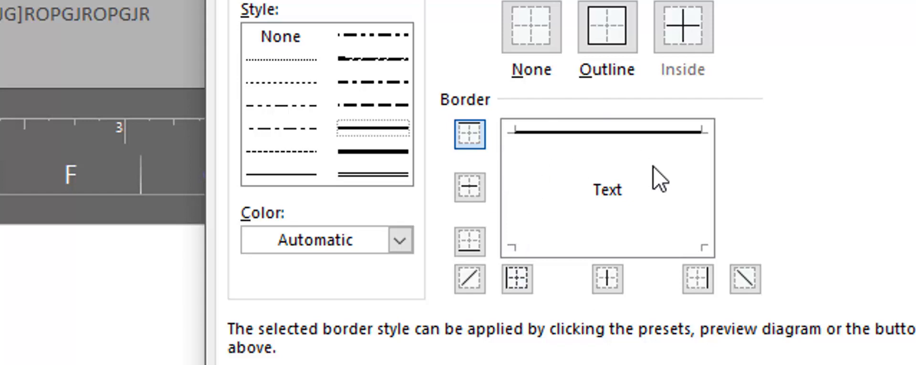
pyautogui.click(613, 134)
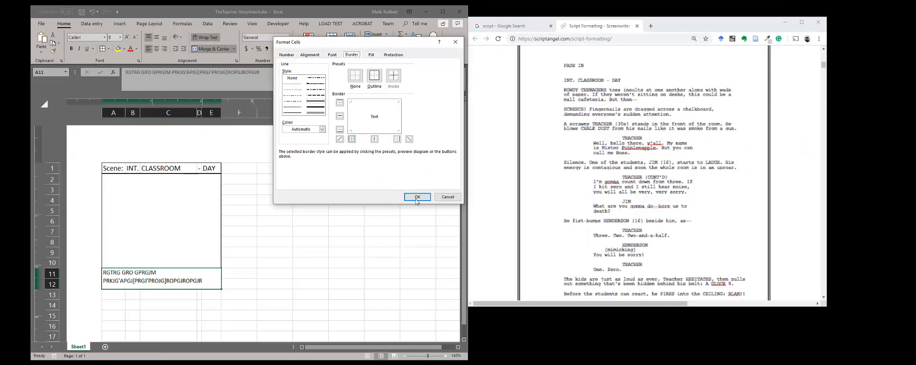
pyautogui.click(737, 364)
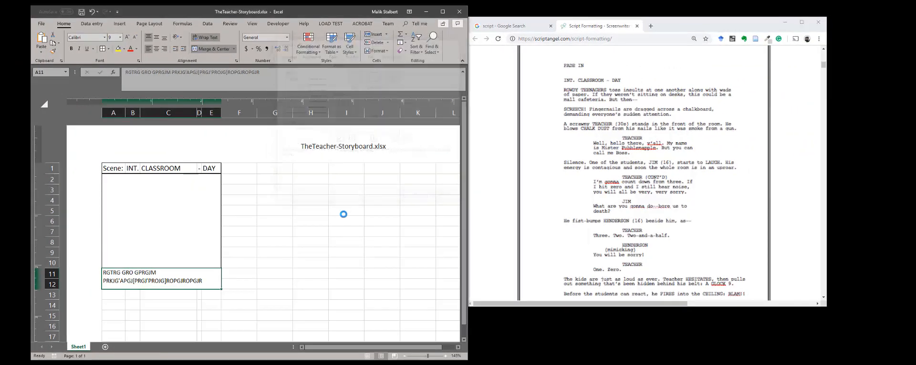
pyautogui.click(275, 242)
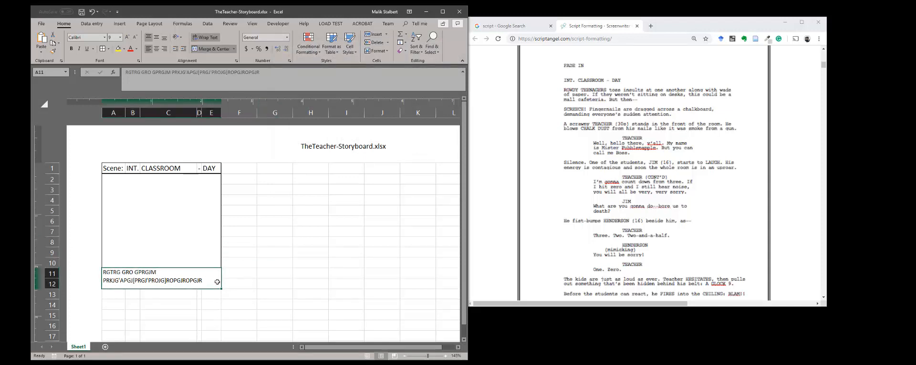
pyautogui.click(243, 284)
# Step: Apply a thin solid border to all four sides of the caption area, cells A11:E12
pyautogui.click(200, 276)
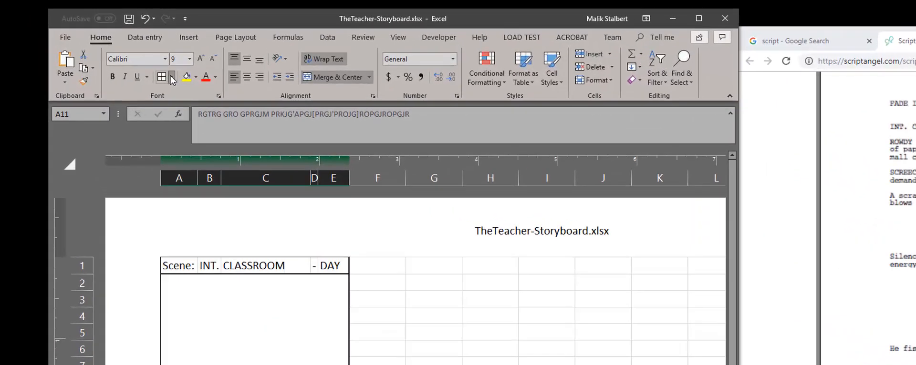
pyautogui.click(108, 49)
pyautogui.click(184, 249)
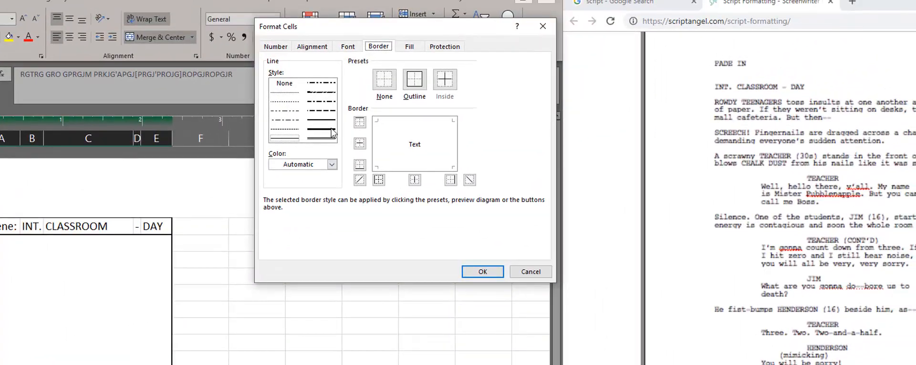
pyautogui.click(397, 121)
pyautogui.click(381, 144)
pyautogui.click(426, 167)
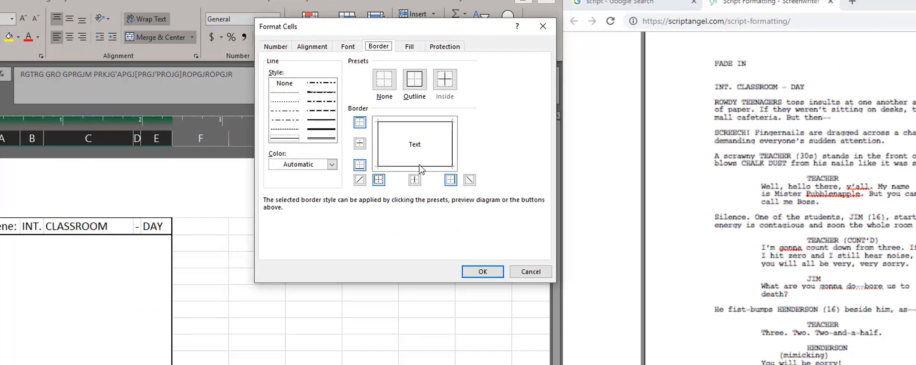
pyautogui.click(322, 129)
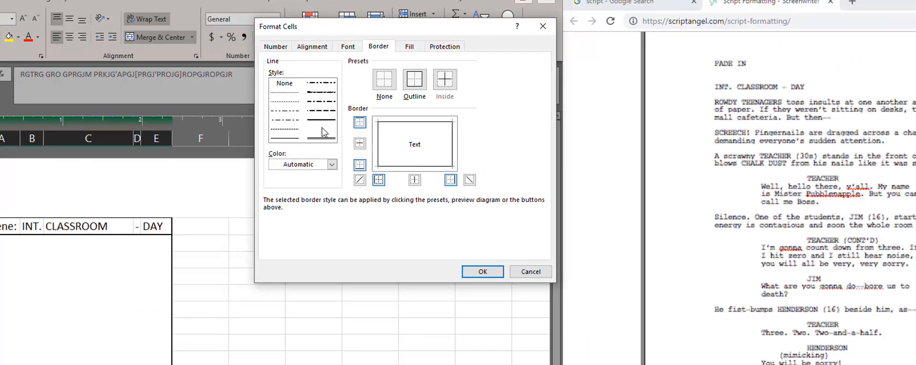
pyautogui.click(483, 272)
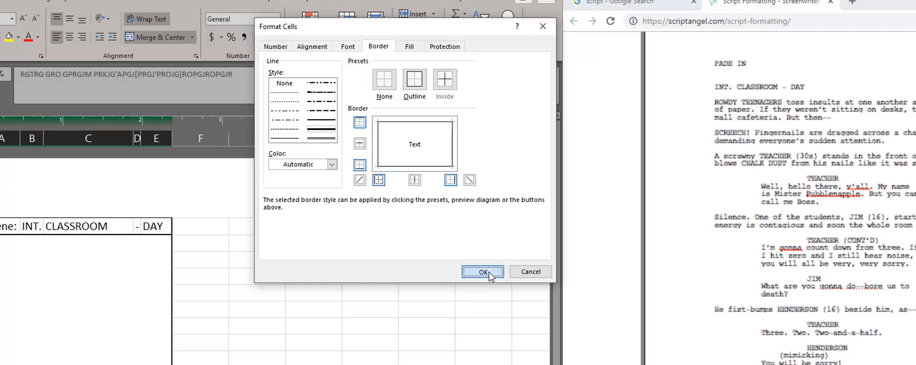
pyautogui.click(318, 311)
# Step: Apply the thickest solid line as the border on all four sides of the caption area, cells A11:E12
pyautogui.click(102, 361)
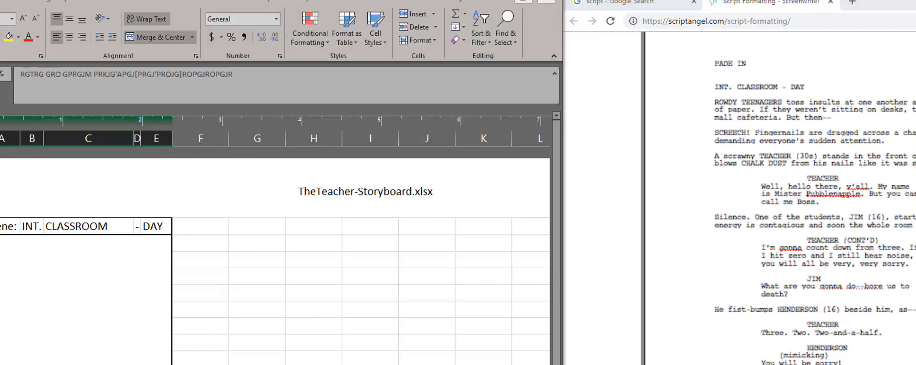
pyautogui.click(0, 38)
pyautogui.click(9, 330)
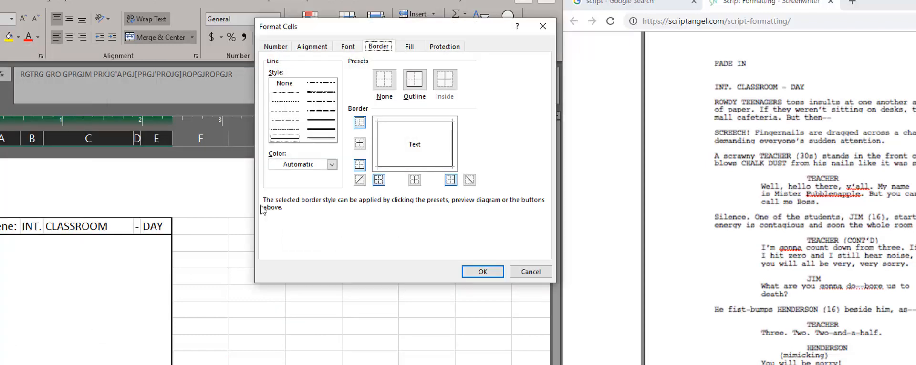
pyautogui.click(398, 123)
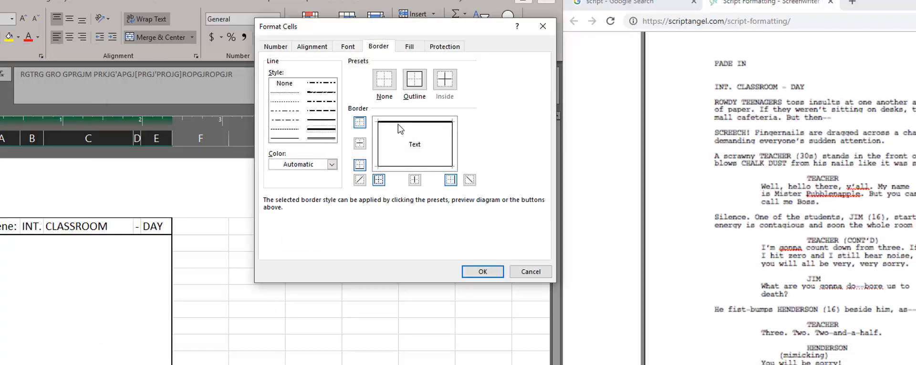
pyautogui.click(452, 148)
pyautogui.click(379, 144)
pyautogui.click(397, 167)
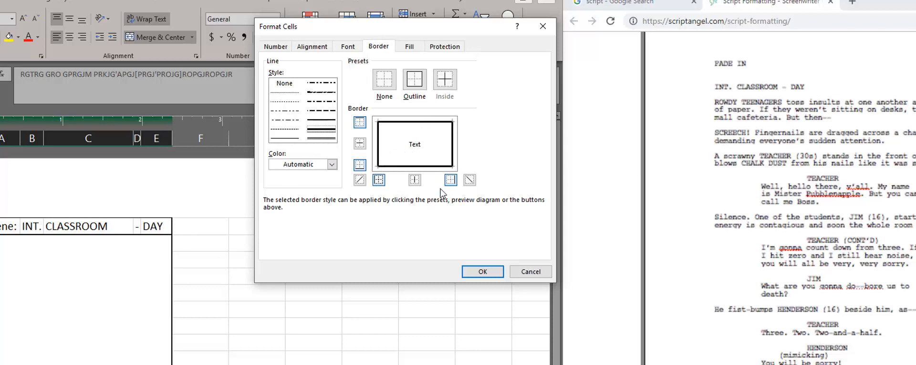
pyautogui.click(483, 272)
pyautogui.click(254, 338)
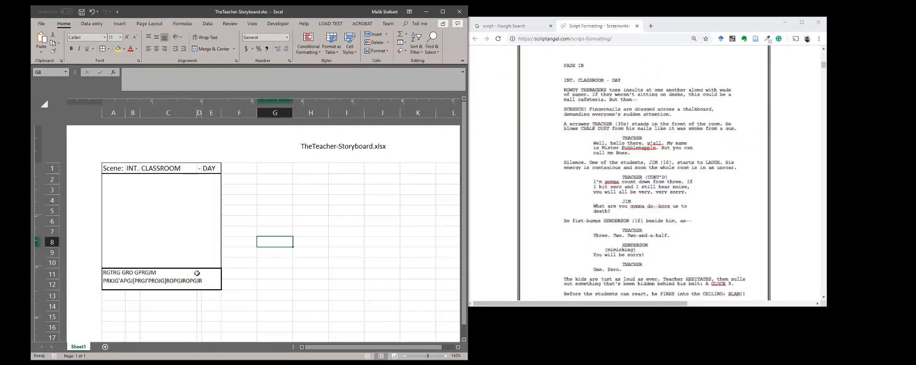
# Step: Set the borders on all four sides of the frame area, cells A2:E10, to the thickest solid line
pyautogui.click(202, 212)
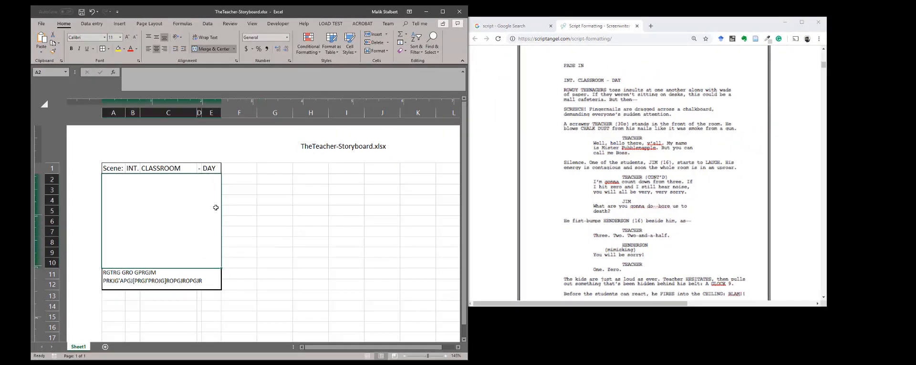
pyautogui.click(108, 49)
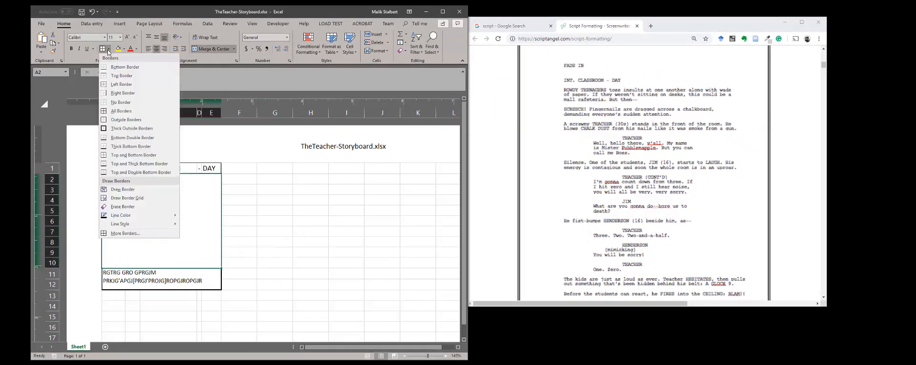
pyautogui.click(123, 234)
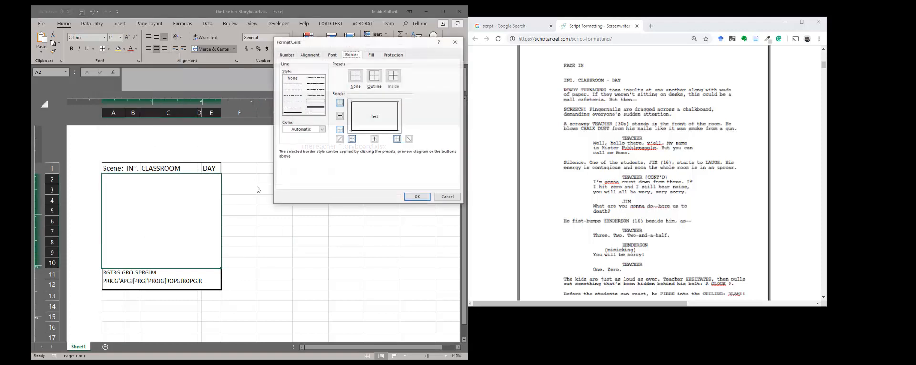
pyautogui.click(317, 108)
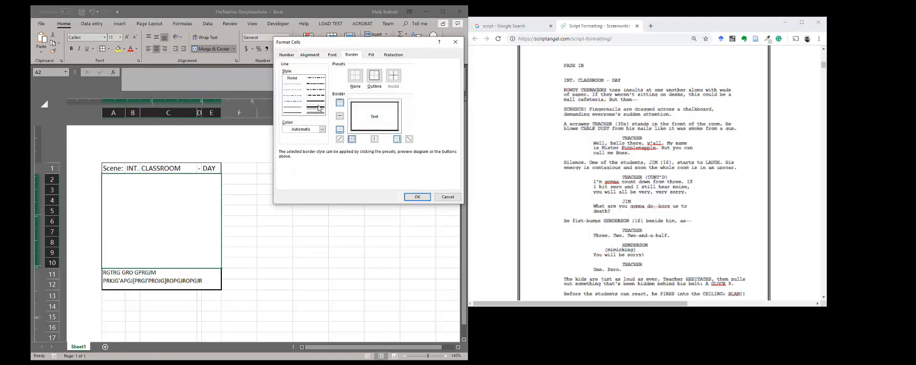
pyautogui.click(401, 118)
pyautogui.click(352, 120)
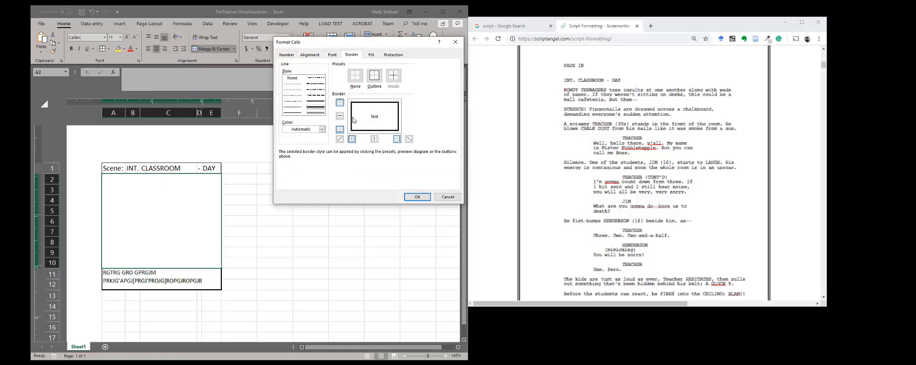
pyautogui.click(417, 197)
pyautogui.click(281, 204)
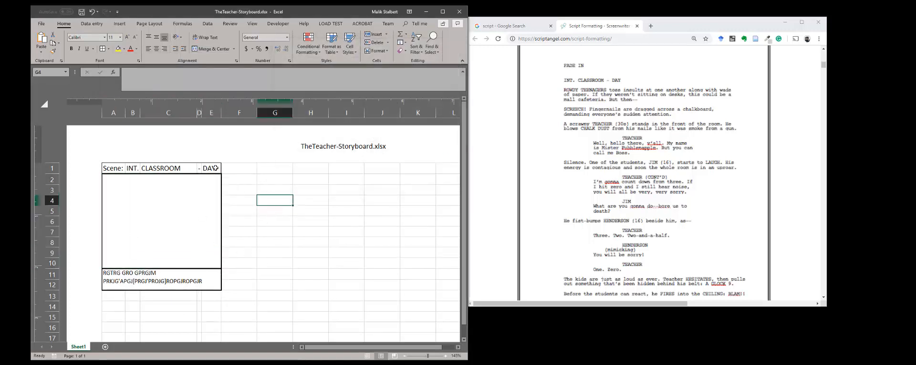
# Step: Set the outer borders of the scene heading row, cells A1:E1, to the thickest solid line
pyautogui.moveTo(220, 169); pyautogui.dragTo(134, 169)
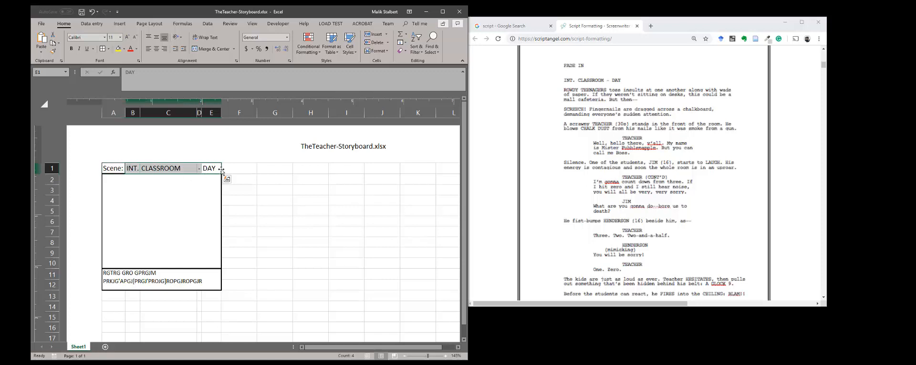
pyautogui.moveTo(215, 169); pyautogui.dragTo(113, 168)
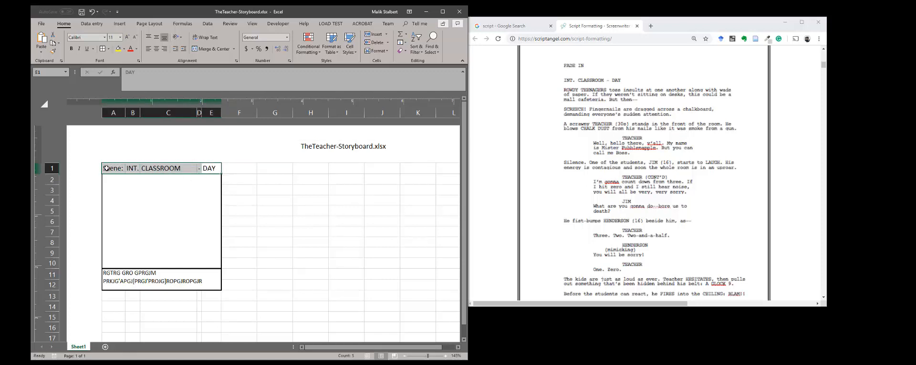
pyautogui.click(109, 49)
pyautogui.click(125, 233)
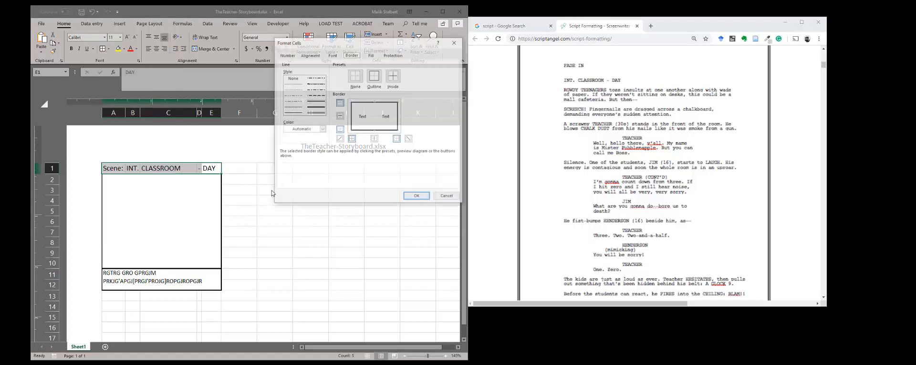
pyautogui.click(318, 108)
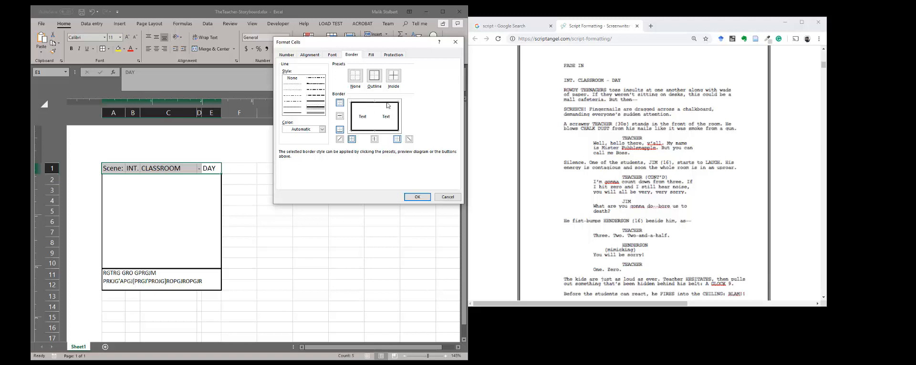
pyautogui.click(417, 197)
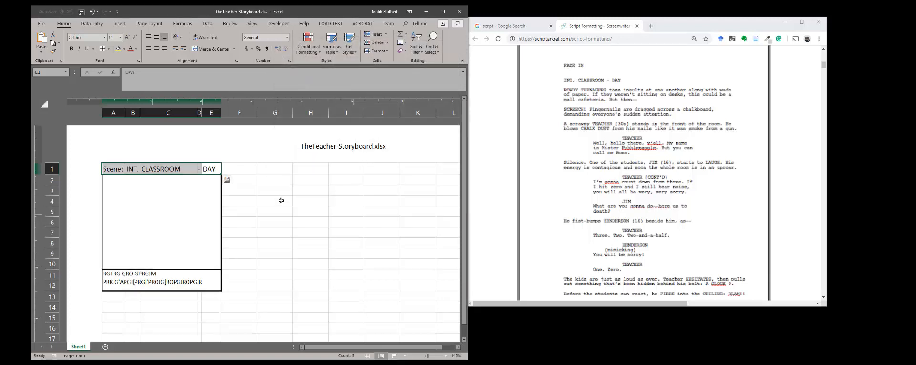
# Step: Select the frame area, cells A2:E10, and widen the workbook window over part of the browser
pyautogui.click(277, 201)
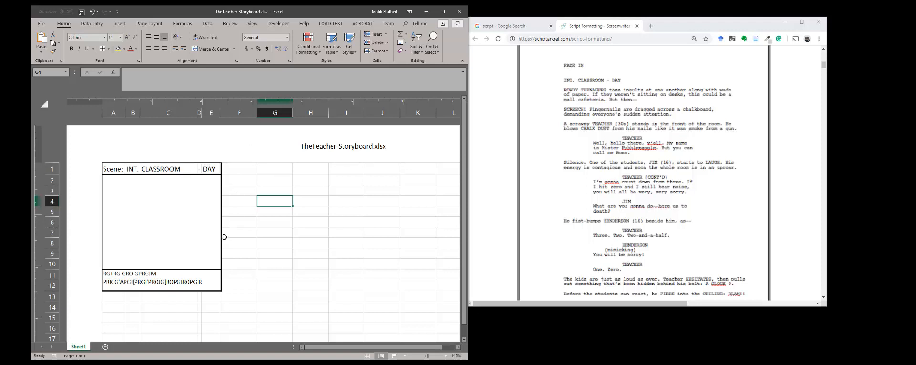
pyautogui.click(145, 222)
pyautogui.scroll(-3, 252, 199)
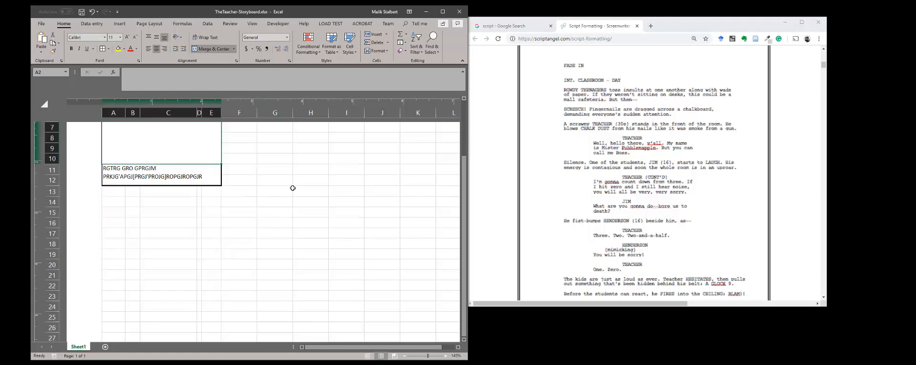
pyautogui.keyDown('ctrl'); pyautogui.scroll(-1, 253, 199); pyautogui.keyUp('ctrl')
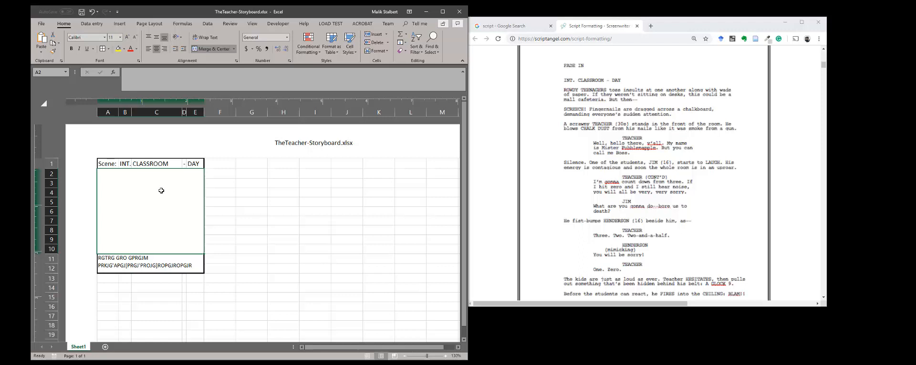
pyautogui.click(120, 25)
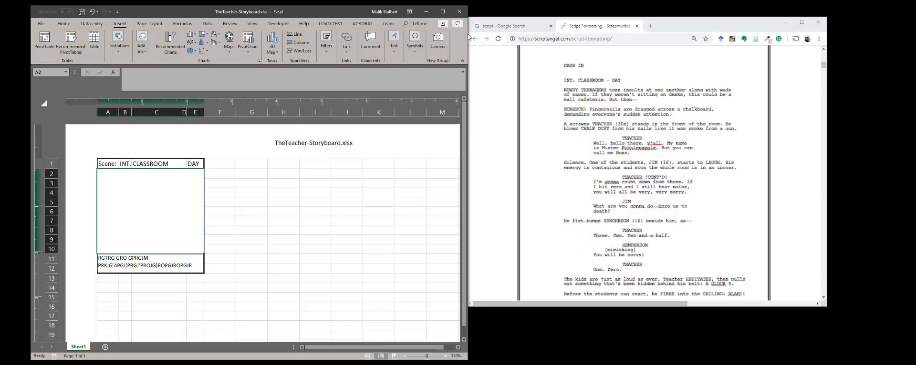
pyautogui.moveTo(469, 38); pyautogui.dragTo(523, 37)
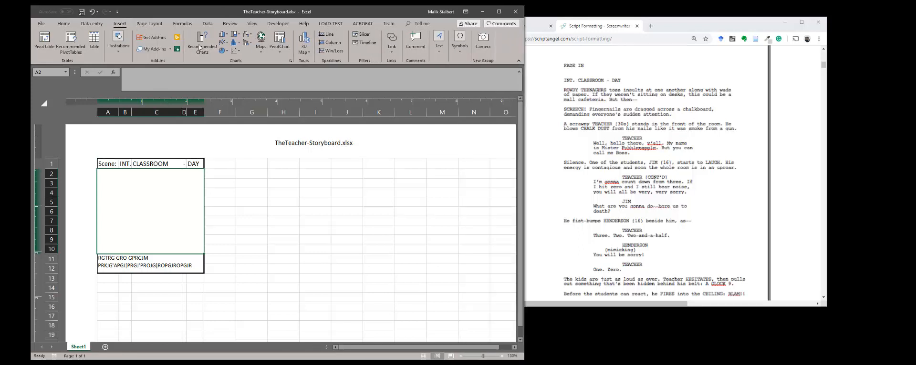
# Step: Search the online pictures for CLASSROOM and insert the photo of uniformed students seated in a lecture hall
pyautogui.click(119, 49)
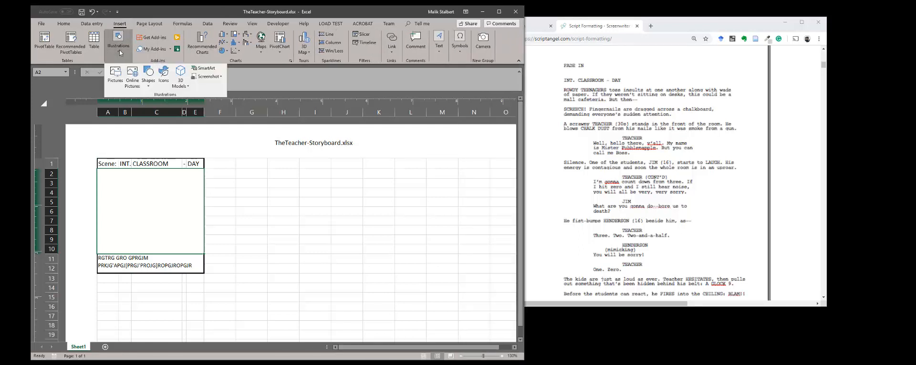
pyautogui.click(134, 74)
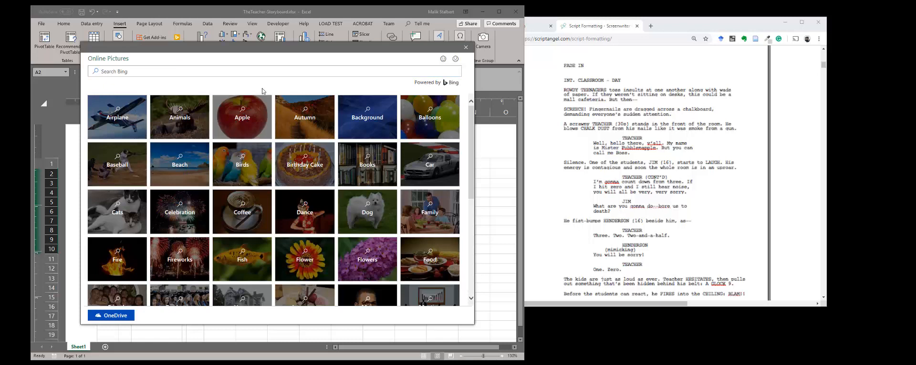
pyautogui.click(195, 72)
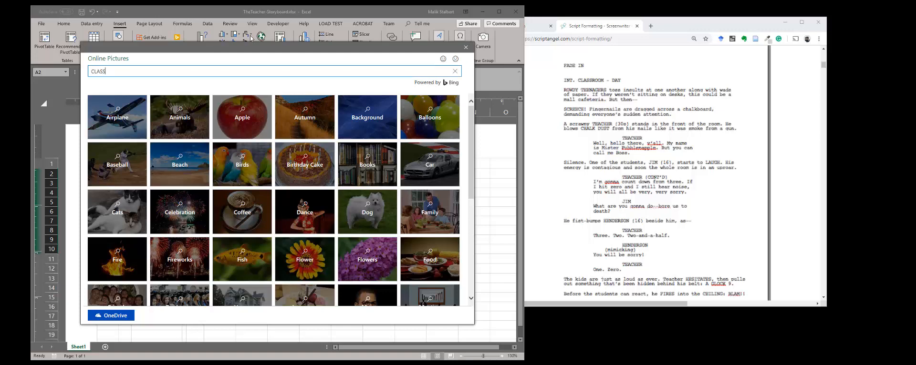
pyautogui.write('CLASSROOM')
pyautogui.press('Return')
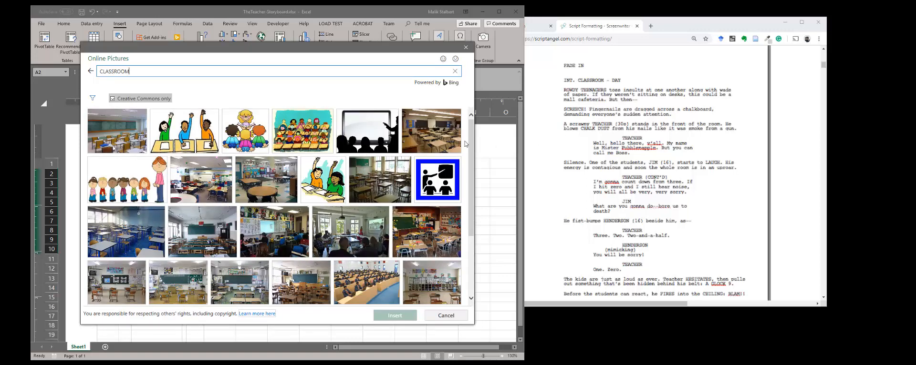
pyautogui.scroll(-1, 210, 210)
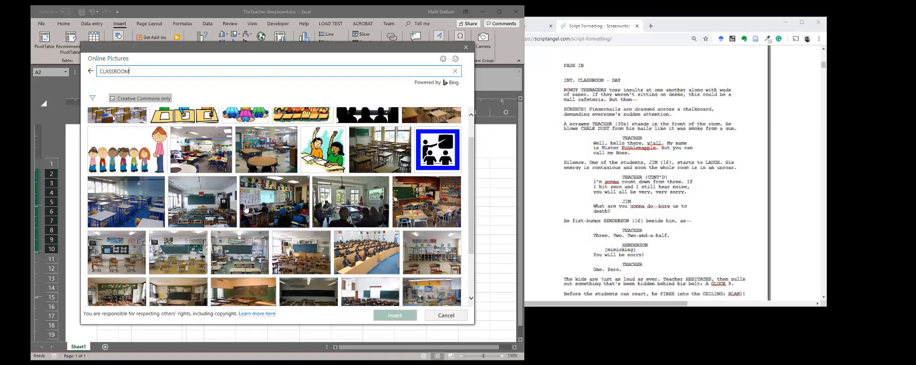
pyautogui.scroll(-1, 250, 208)
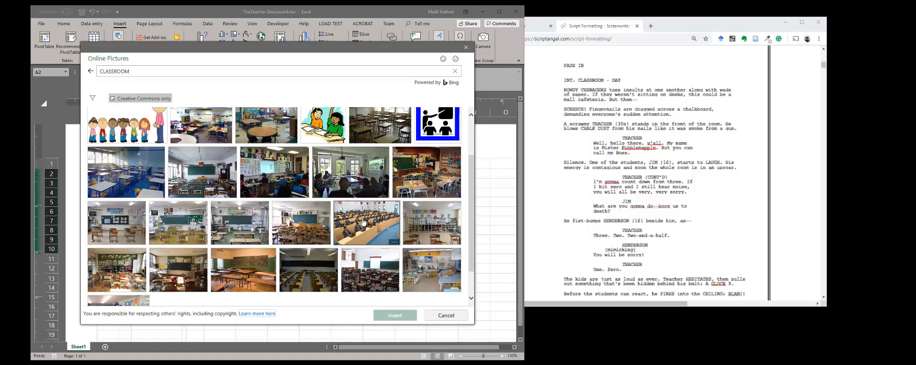
pyautogui.click(363, 223)
pyautogui.click(408, 316)
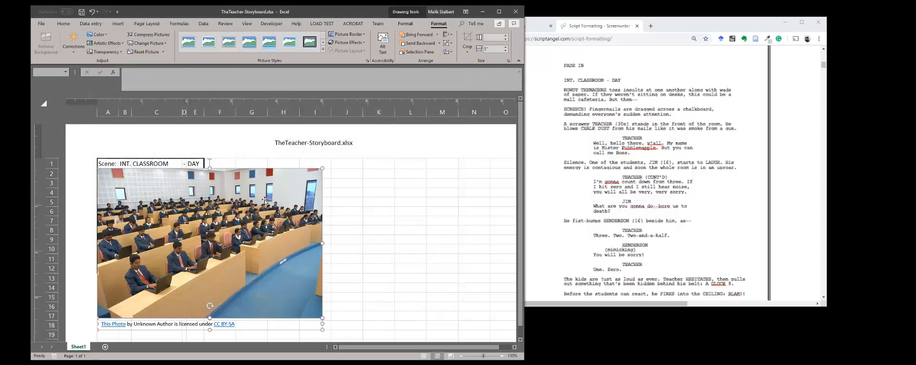
# Step: Try to resize the inserted classroom photo together with its attribution text to suit the frame area
pyautogui.scroll(-2, 276, 198)
pyautogui.scroll(2, 273, 200)
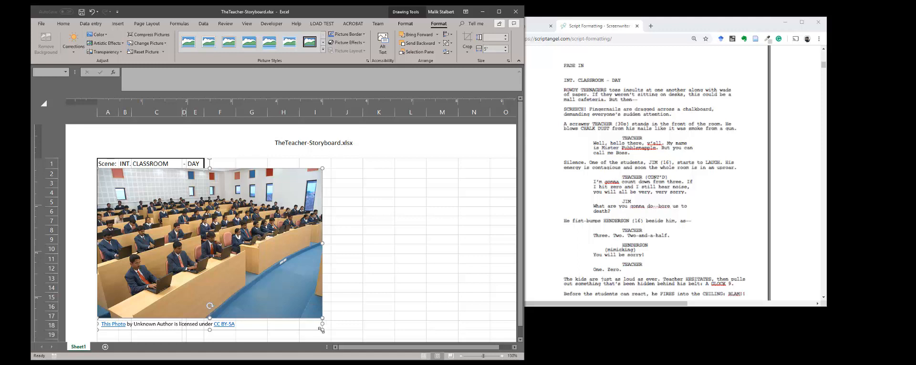
pyautogui.moveTo(319, 325); pyautogui.dragTo(292, 303)
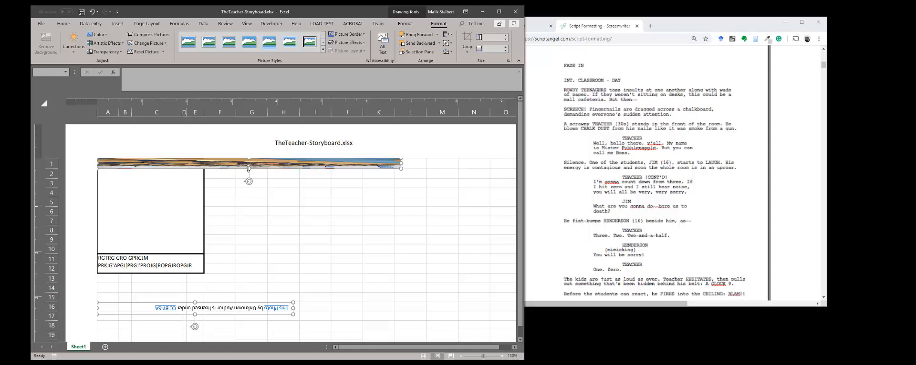
pyautogui.moveTo(249, 168); pyautogui.dragTo(257, 249)
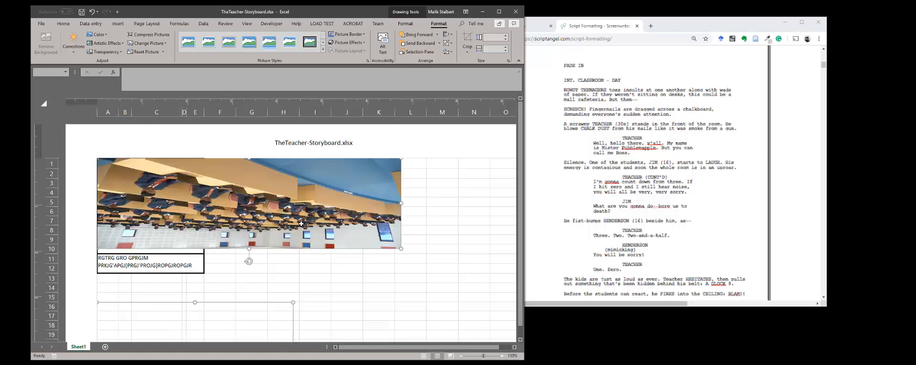
# Step: Undo the resizing and the insertion of the classroom photo
pyautogui.hotkey('ctrl', 'z')
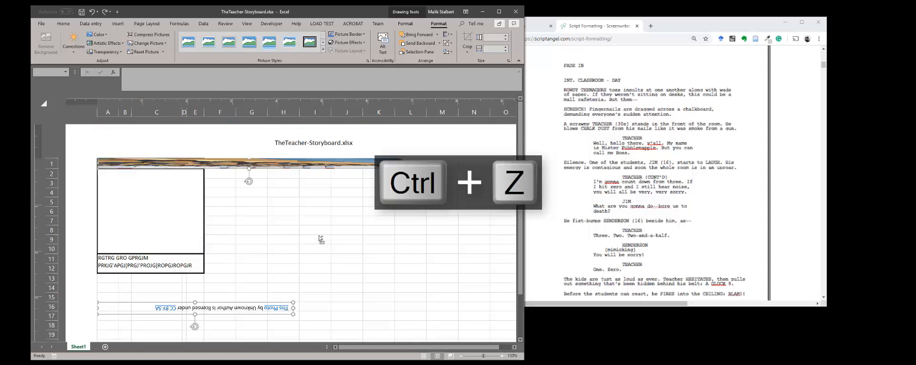
pyautogui.hotkey('ctrl', 'z')
pyautogui.hotkey('ctrl', 'z')
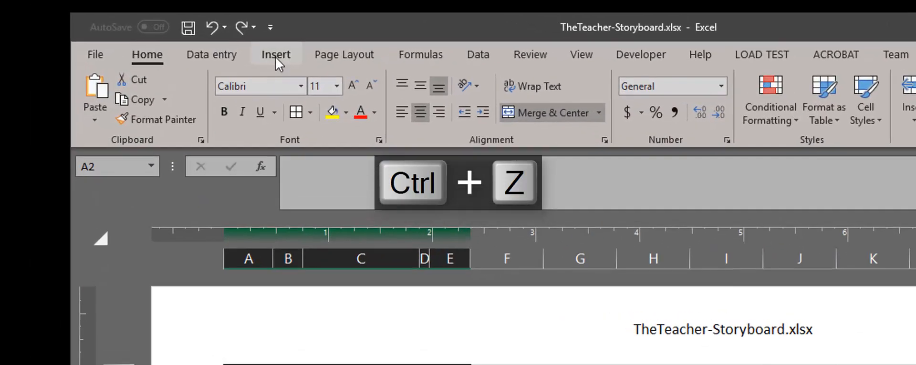
# Step: Draw a rectangle shape about 1.89 inches tall and 2.36 inches wide over the frame area A2:E10, reaching down to the caption border
pyautogui.click(277, 56)
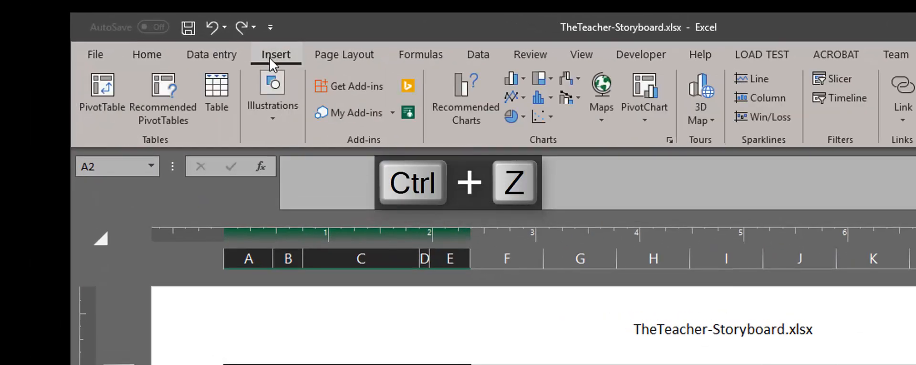
pyautogui.click(276, 122)
pyautogui.click(342, 203)
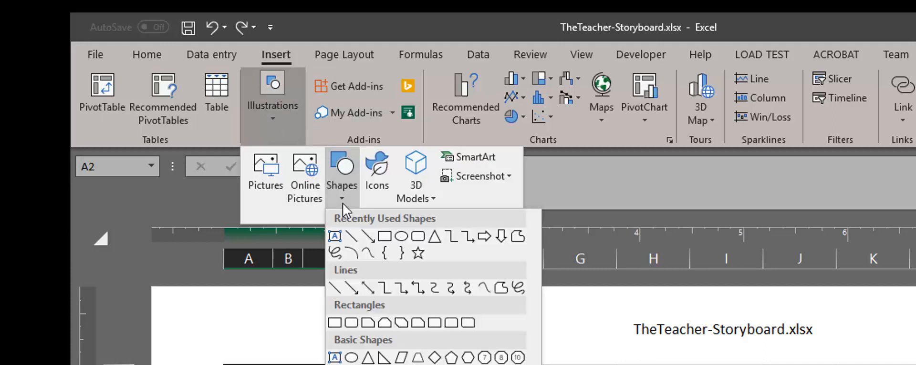
pyautogui.click(384, 236)
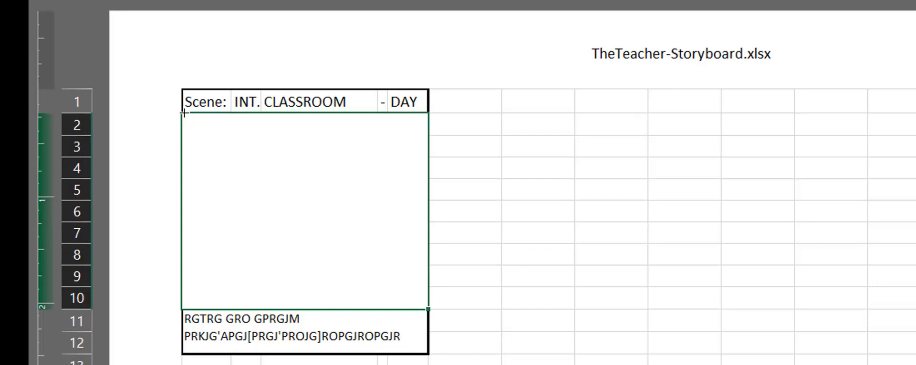
pyautogui.moveTo(182, 112); pyautogui.dragTo(426, 307)
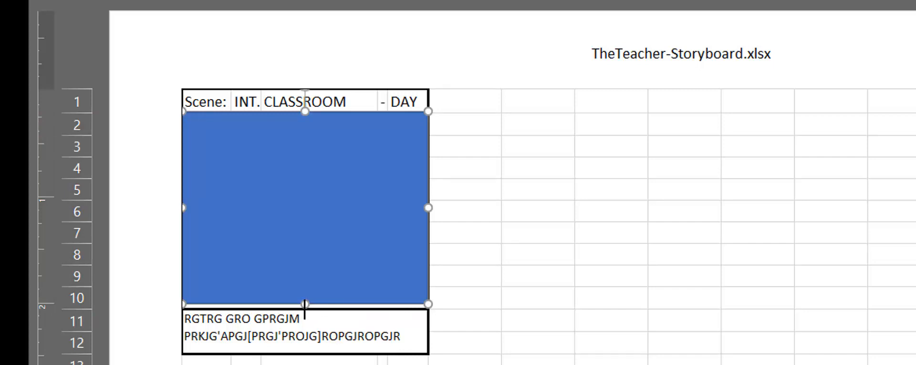
pyautogui.moveTo(305, 305); pyautogui.dragTo(303, 309)
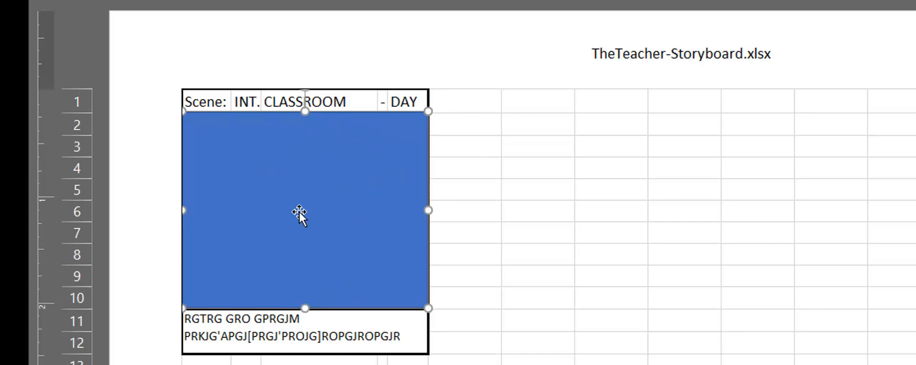
# Step: Fill the rectangle with the online lecture-hall photo of uniformed students found by searching for CLASSROOM, and deselect the shape
pyautogui.rightClick(301, 140)
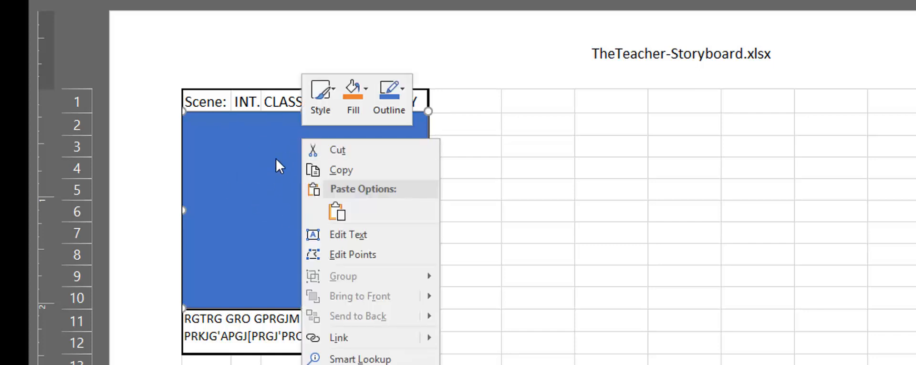
pyautogui.click(365, 93)
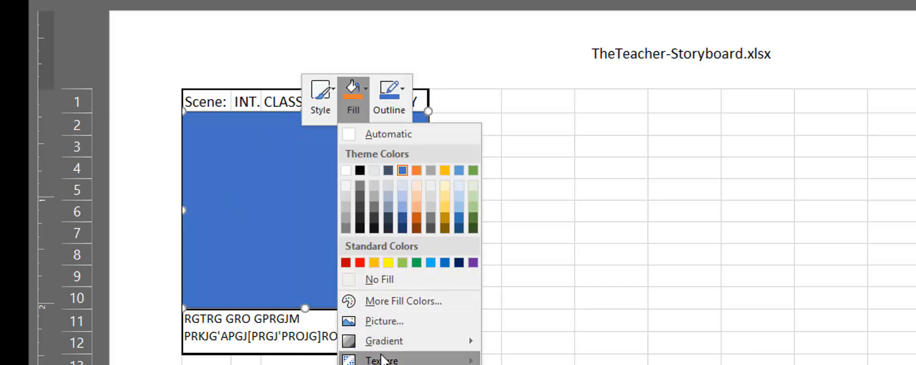
pyautogui.click(400, 319)
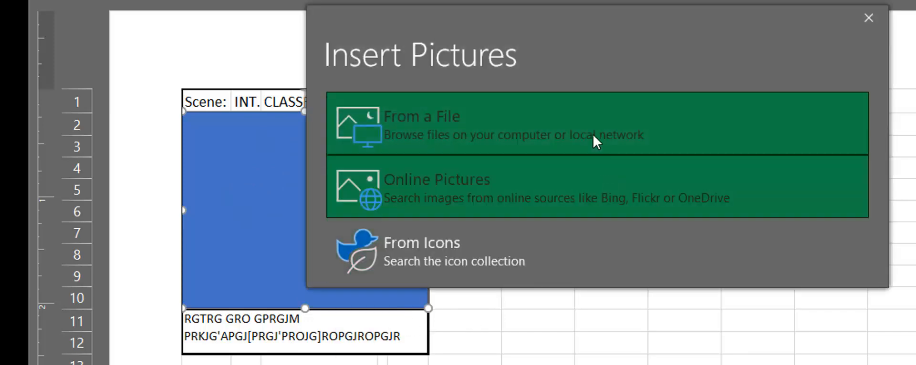
pyautogui.click(435, 190)
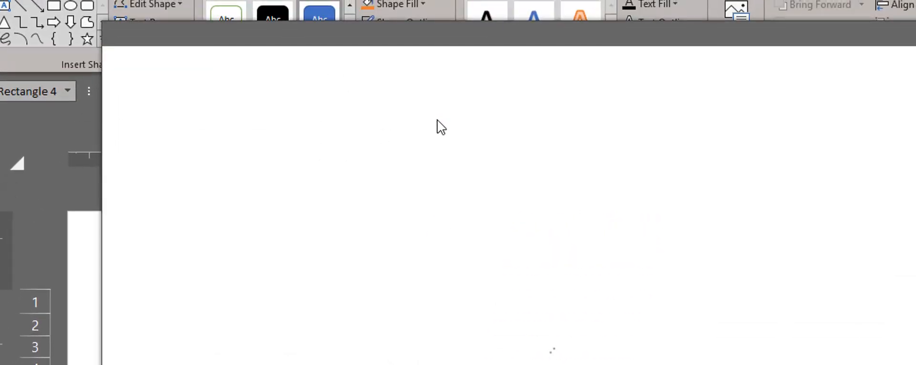
pyautogui.write('CLASSROOM')
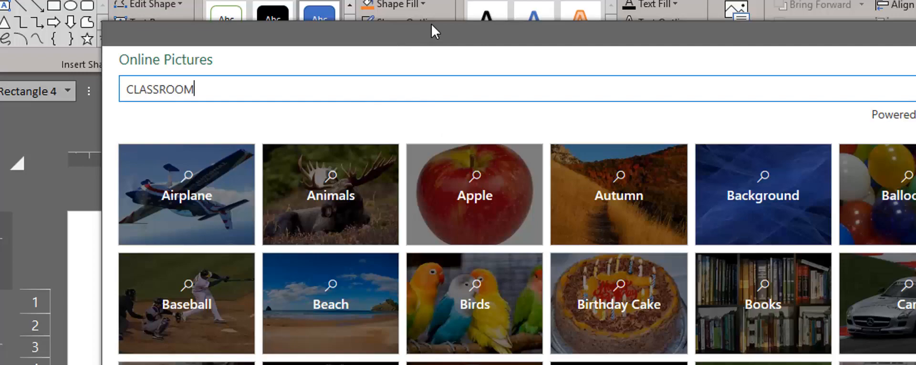
pyautogui.press('Return')
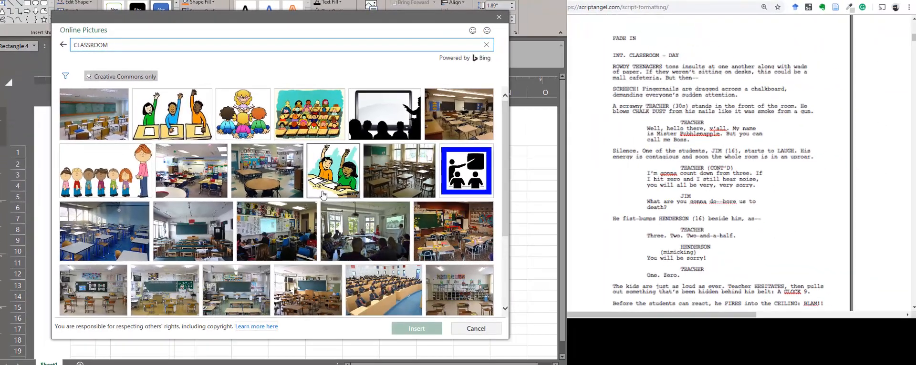
pyautogui.scroll(-2, 327, 210)
pyautogui.click(372, 239)
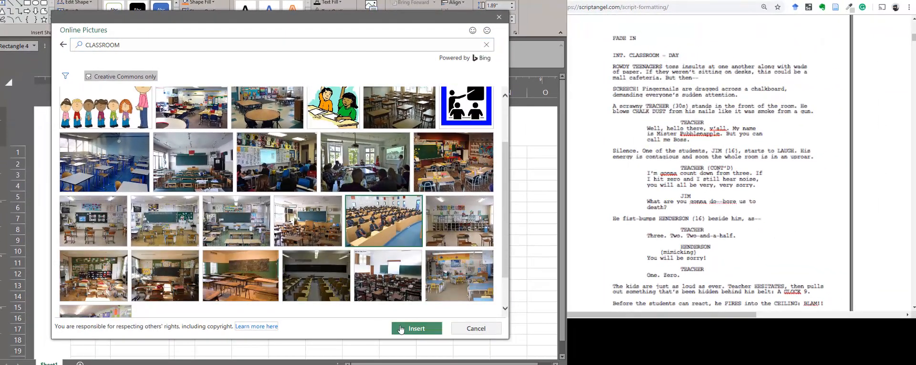
pyautogui.click(413, 330)
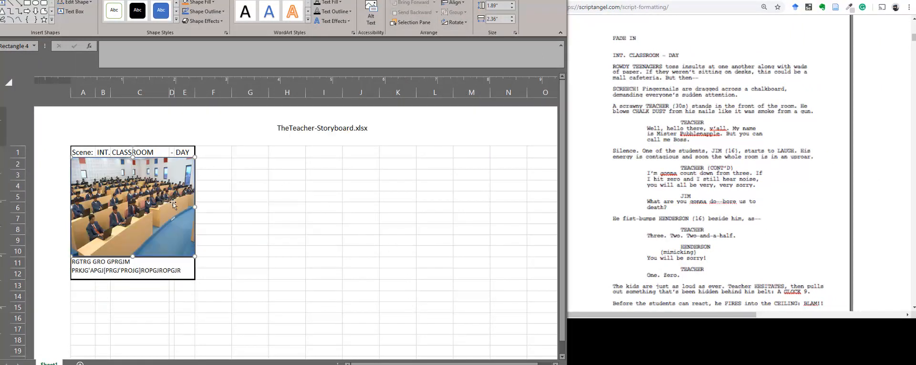
pyautogui.click(245, 268)
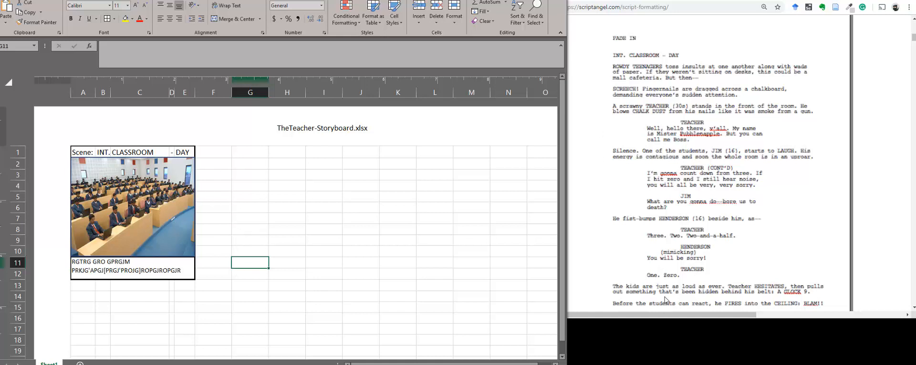
# Step: Replace the frame rectangle's fill with the beige Placeholder Image picture found by searching online for IMAGE PLACEHOLDER, and deselect the shape
pyautogui.click(133, 190)
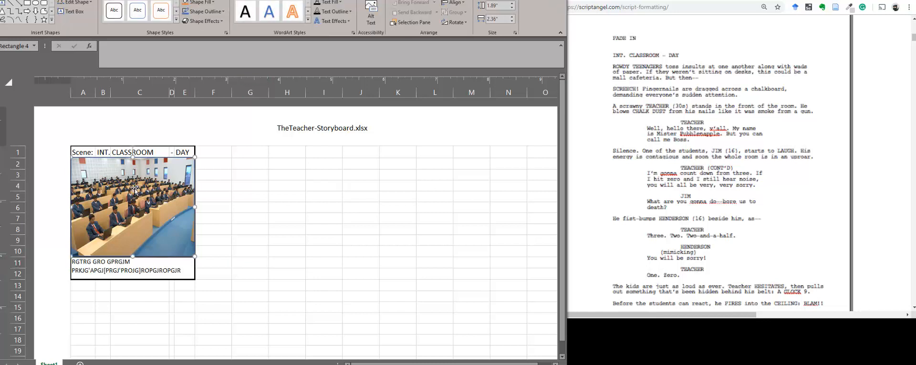
pyautogui.rightClick(134, 178)
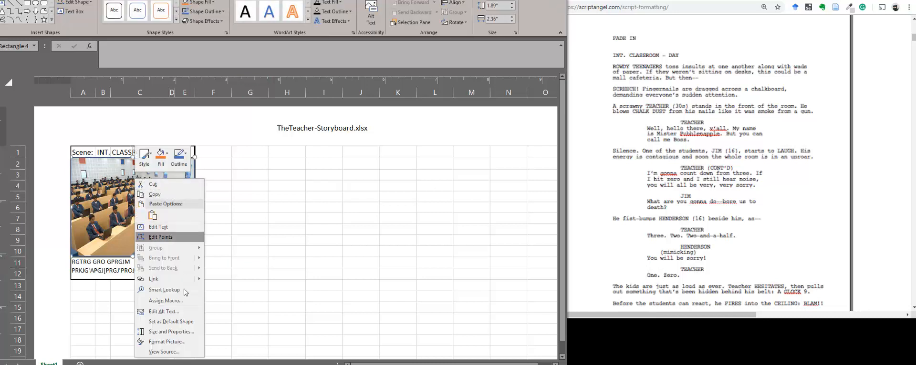
pyautogui.click(162, 157)
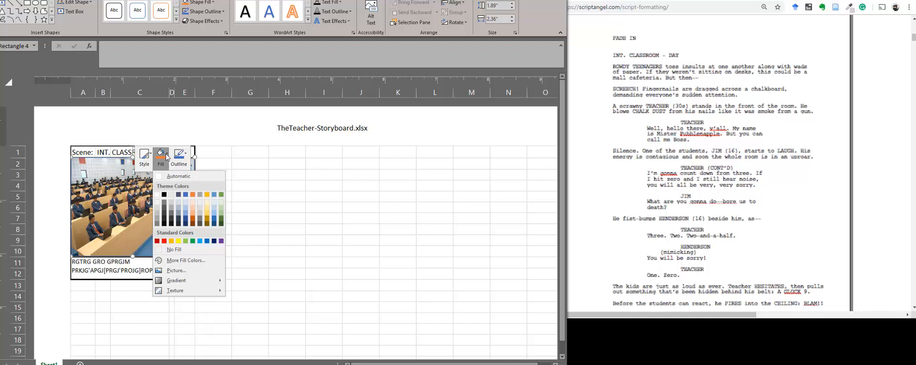
pyautogui.click(176, 271)
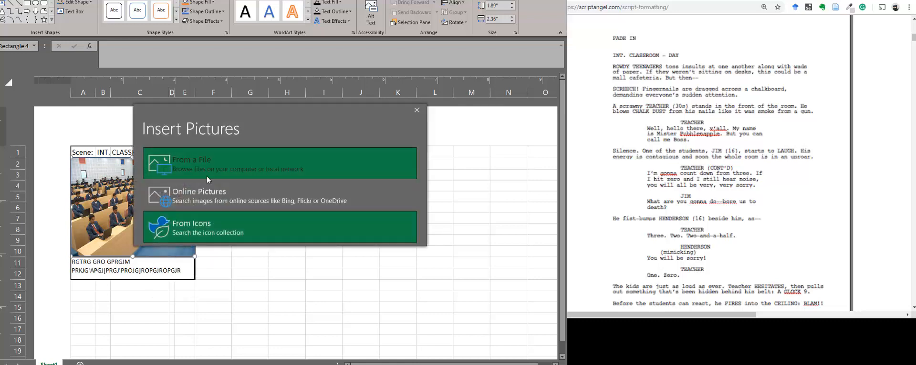
pyautogui.click(196, 196)
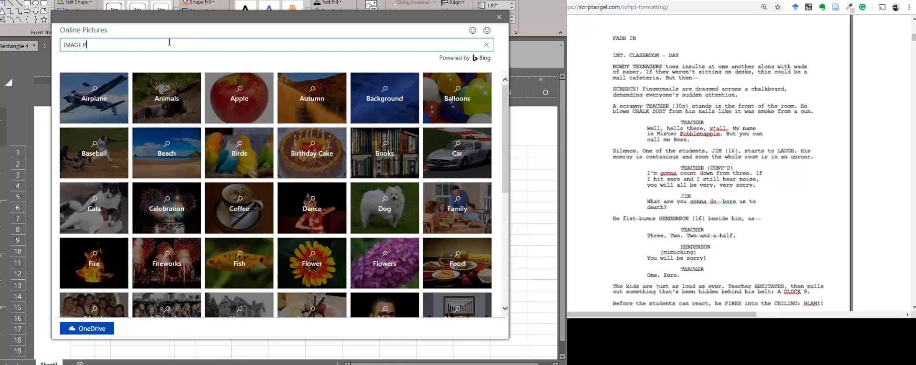
pyautogui.write('IMAGE PLACEHOLDER')
pyautogui.press('Return')
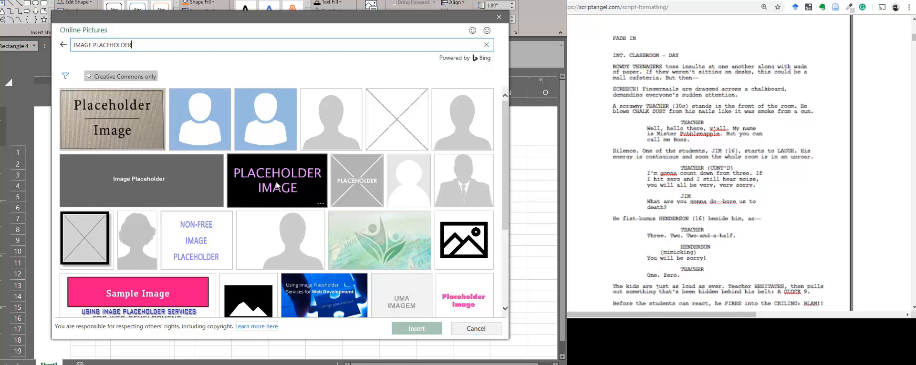
pyautogui.click(134, 126)
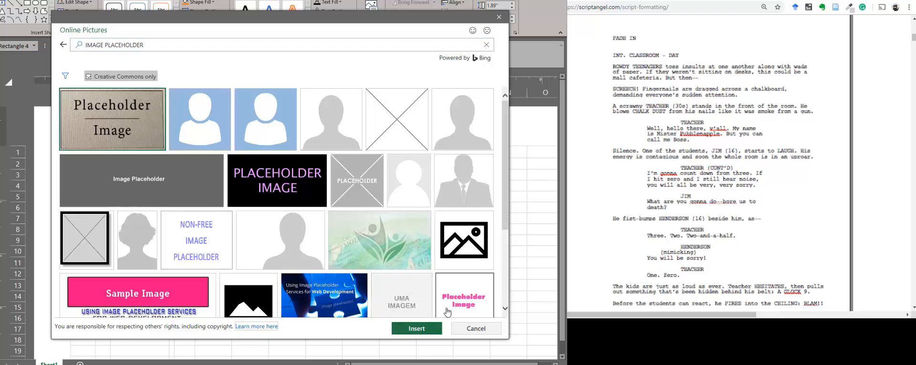
pyautogui.click(424, 329)
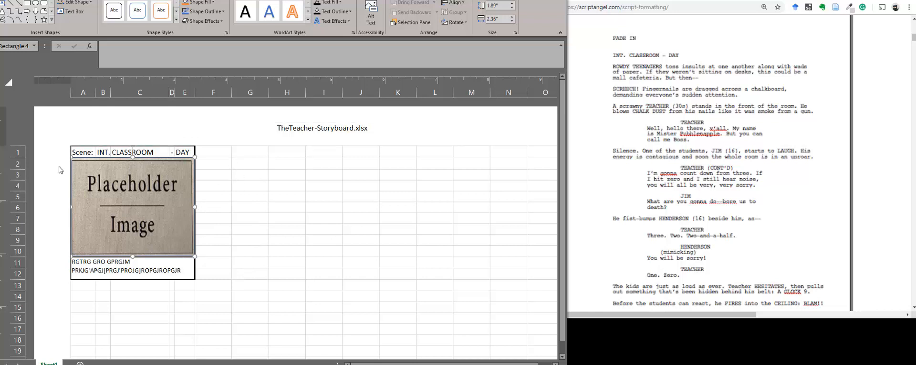
pyautogui.click(202, 285)
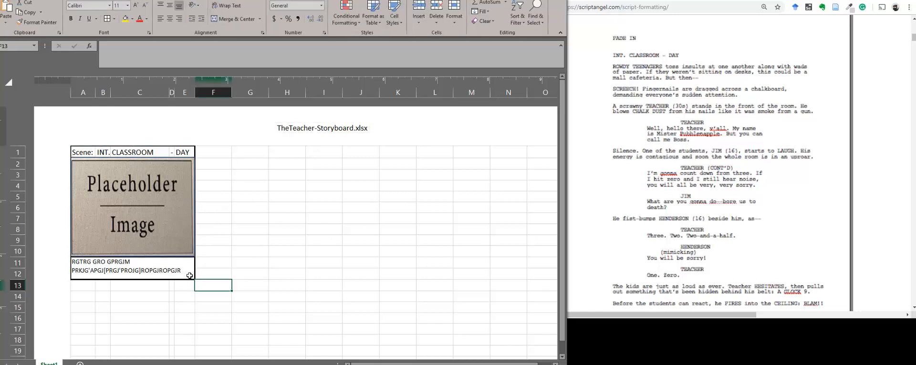
pyautogui.moveTo(190, 277); pyautogui.dragTo(159, 231)
pyautogui.moveTo(105, 165); pyautogui.dragTo(87, 152)
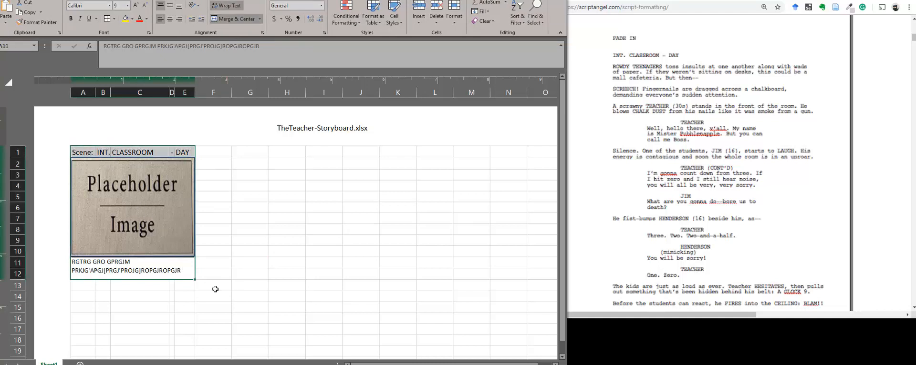
pyautogui.click(214, 289)
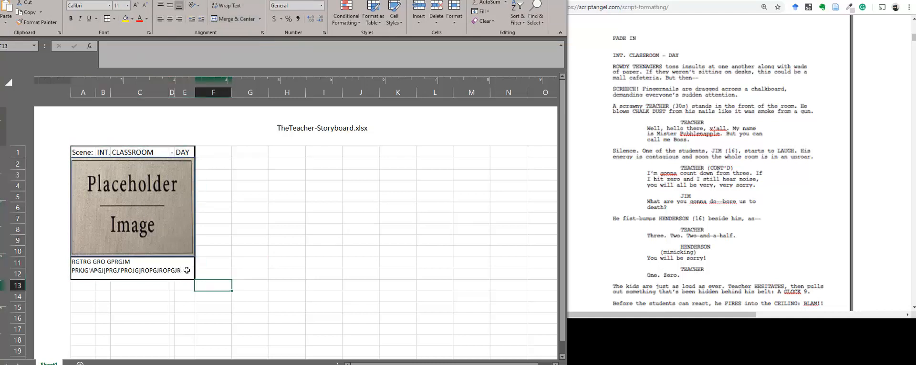
pyautogui.moveTo(188, 273); pyautogui.dragTo(96, 148)
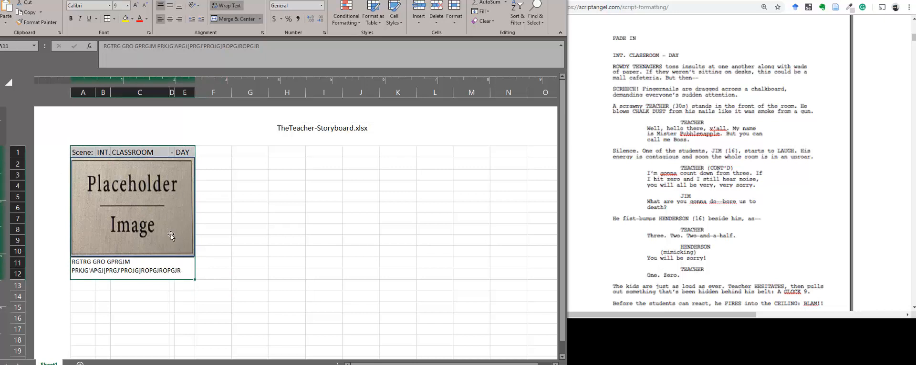
pyautogui.click(215, 185)
# Step: Narrow column F to a slim gap beside the panel, and copy the panel together with that gap, A1:F12
pyautogui.click(201, 151)
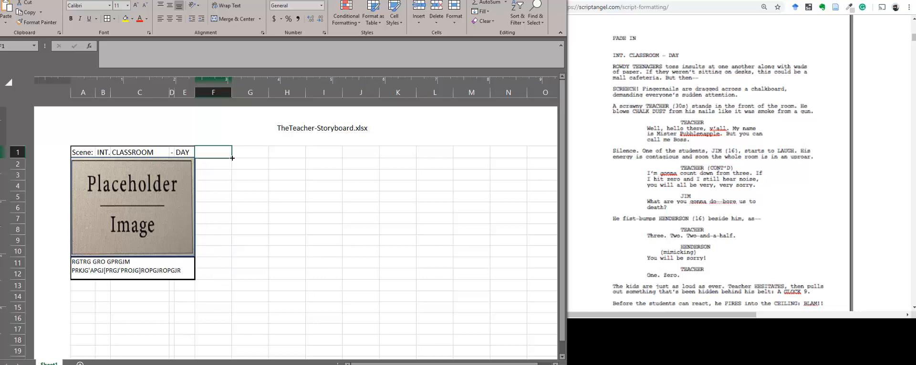
pyautogui.moveTo(231, 92); pyautogui.dragTo(205, 92)
pyautogui.click(260, 273)
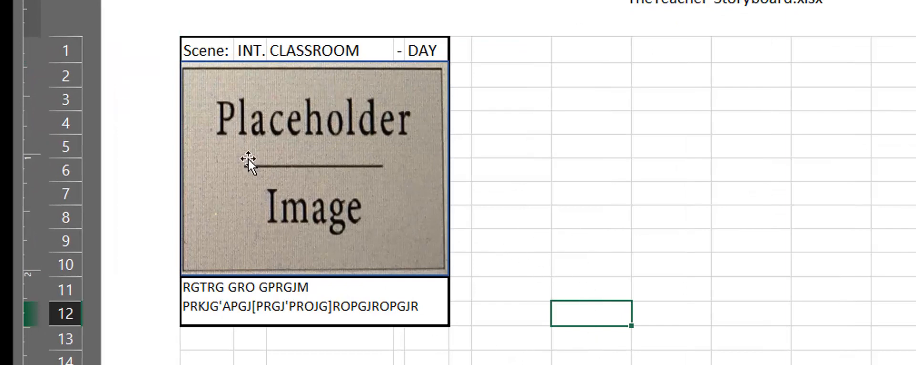
pyautogui.click(462, 317)
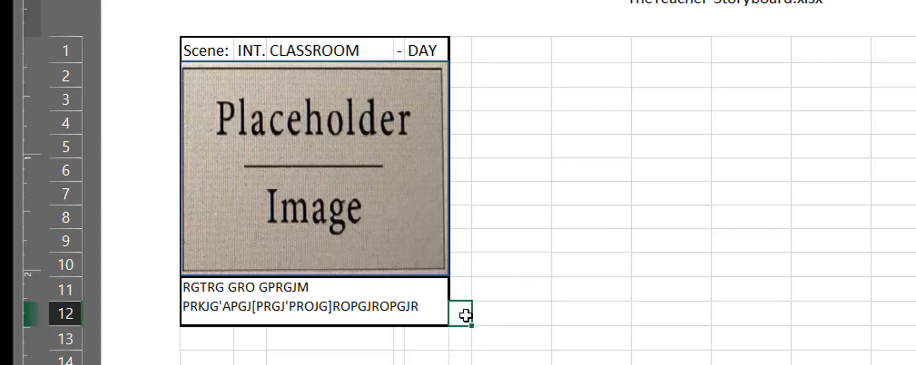
pyautogui.moveTo(470, 311); pyautogui.dragTo(190, 44)
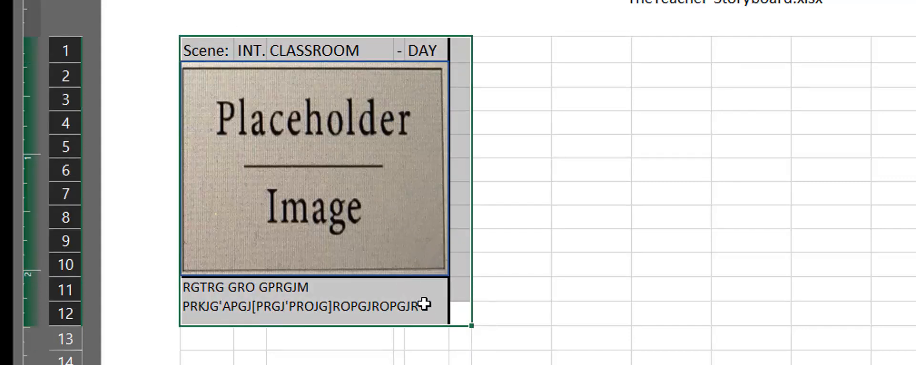
pyautogui.hotkey('ctrl', 'c')
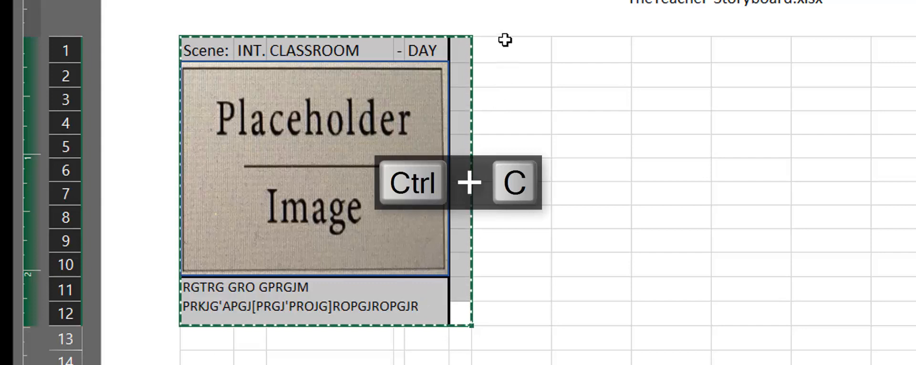
# Step: Try a plain paste of the copied panel at G1 and narrow column J by hand
pyautogui.click(506, 40)
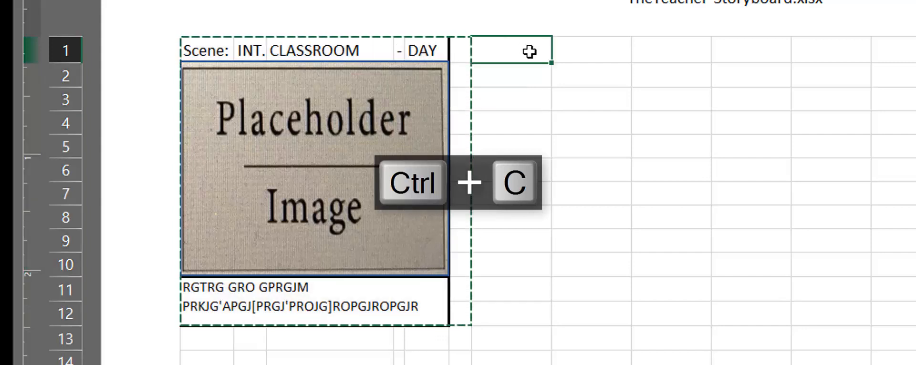
pyautogui.hotkey('ctrl', 'v')
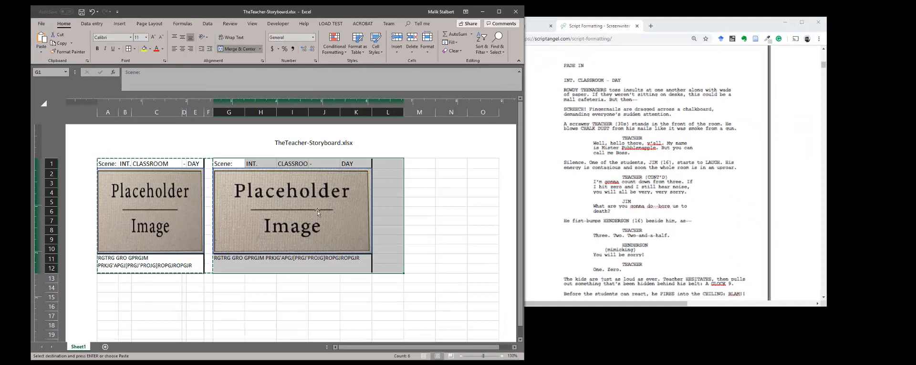
pyautogui.moveTo(340, 113)
pyautogui.mouseDown()
pyautogui.moveTo(323, 112)
pyautogui.moveTo(349, 112)
pyautogui.mouseUp()
# Step: Undo the manual column width change and the plain paste of the second panel
pyautogui.hotkey('ctrl', 'z')
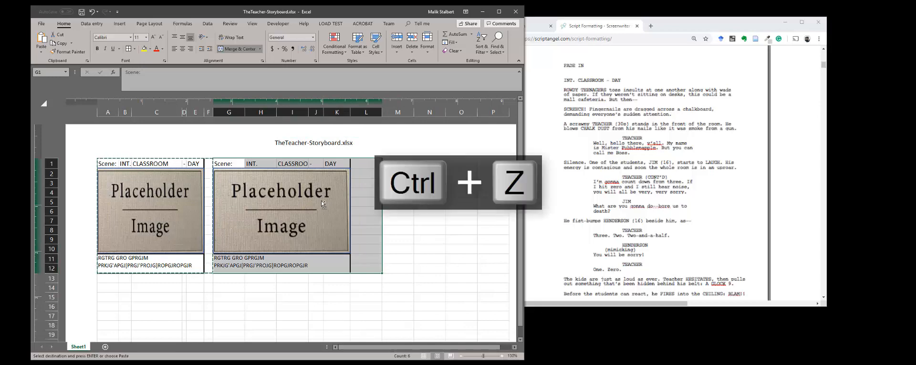
pyautogui.hotkey('ctrl', 'z')
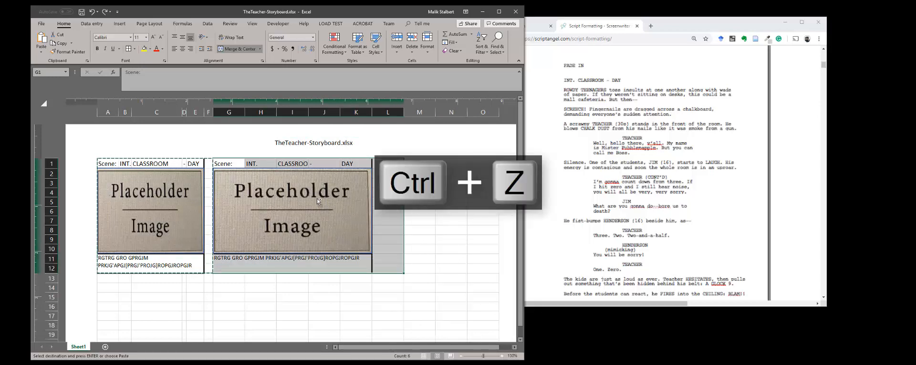
pyautogui.hotkey('ctrl', 'z')
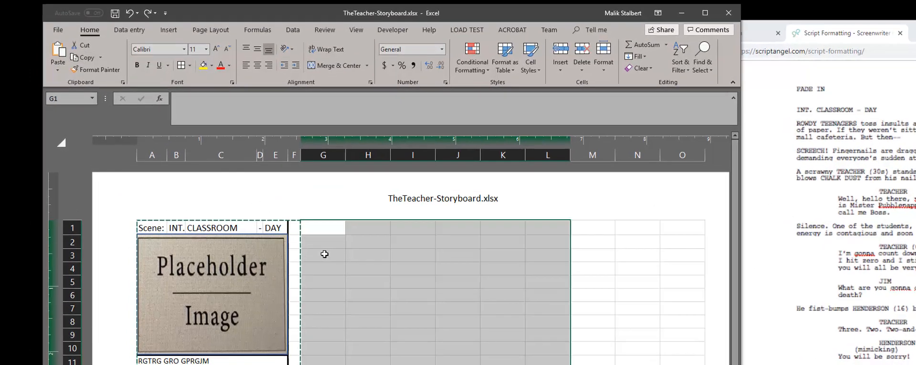
# Step: Paste the copied panel at G1 with the Keep Source Column Widths option
pyautogui.rightClick(324, 254)
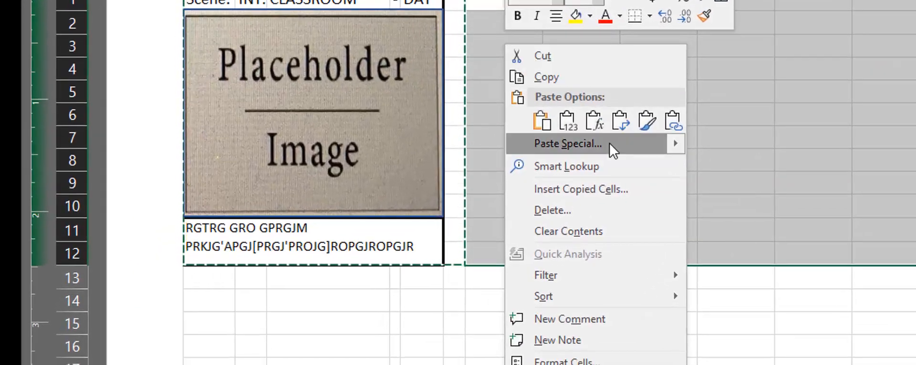
pyautogui.moveTo(680, 142)
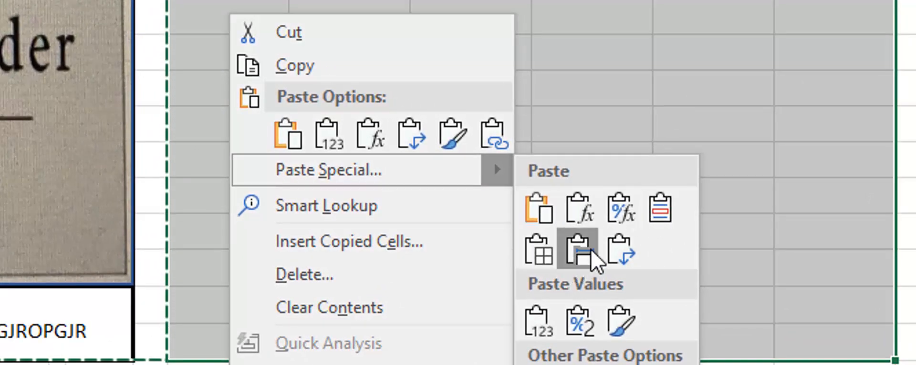
pyautogui.click(592, 264)
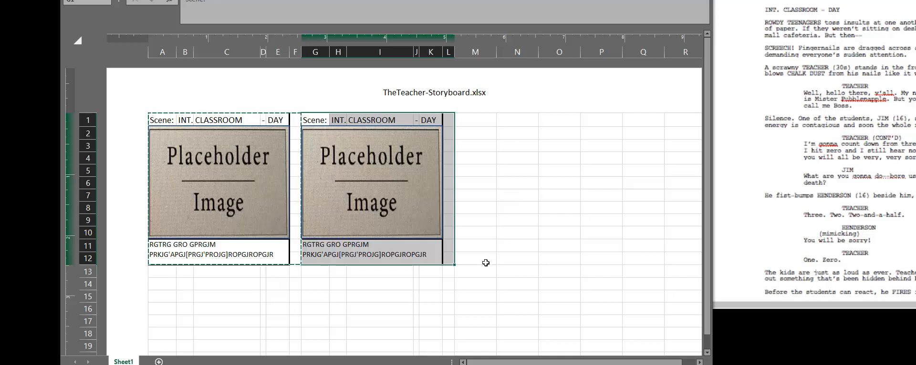
# Step: Paste a third copy of the panel at M1 keeping the source column widths, and deselect it
pyautogui.click(474, 119)
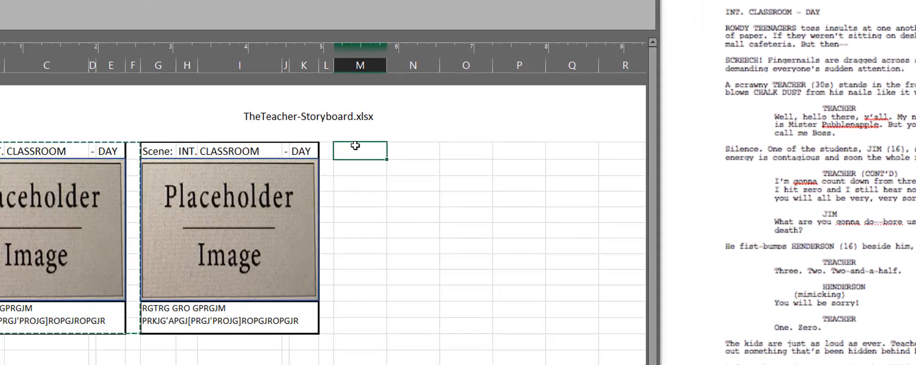
pyautogui.rightClick(356, 149)
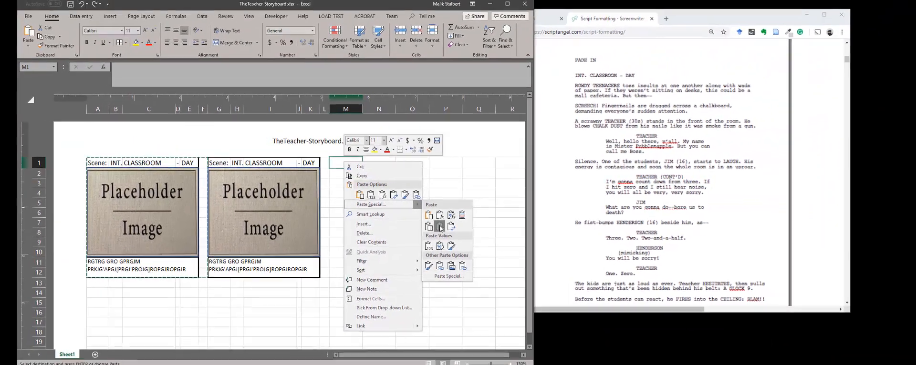
pyautogui.click(435, 227)
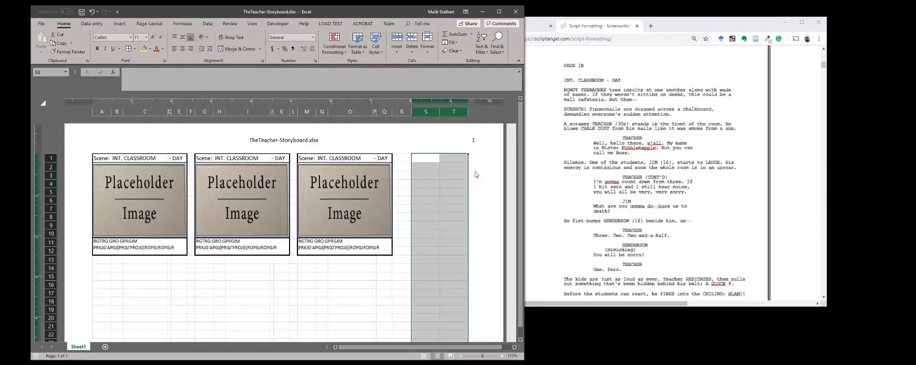
pyautogui.click(426, 209)
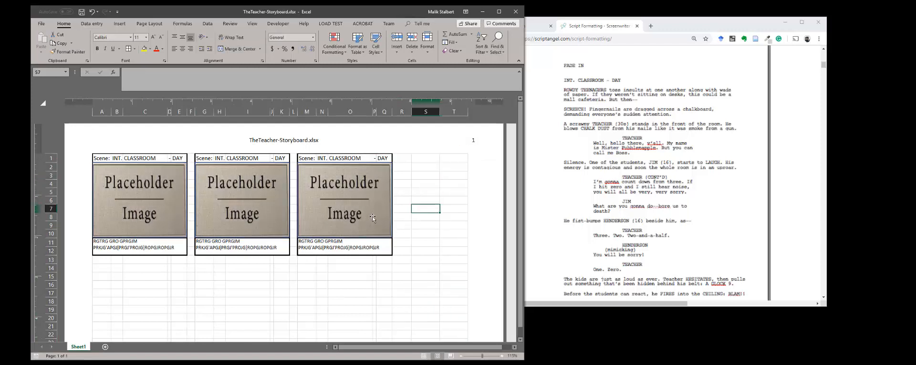
# Step: Merge and center cells A13:Q13 into one spacer row beneath the three panels, and deselect it
pyautogui.scroll(-3, 167, 192)
pyautogui.scroll(3, 165, 191)
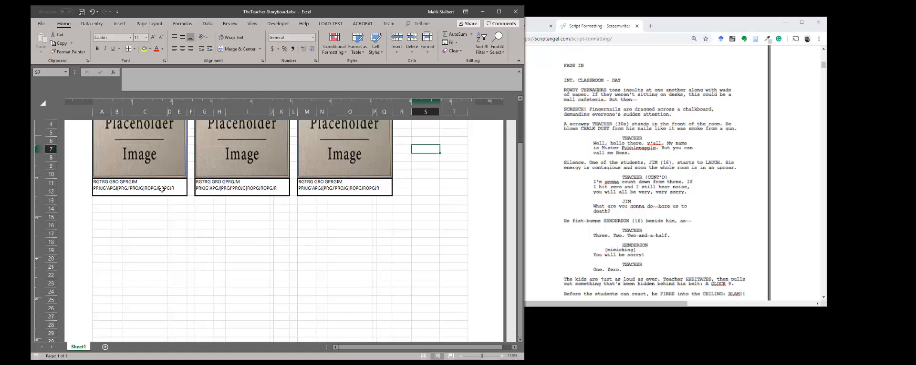
pyautogui.scroll(-5, 277, 205)
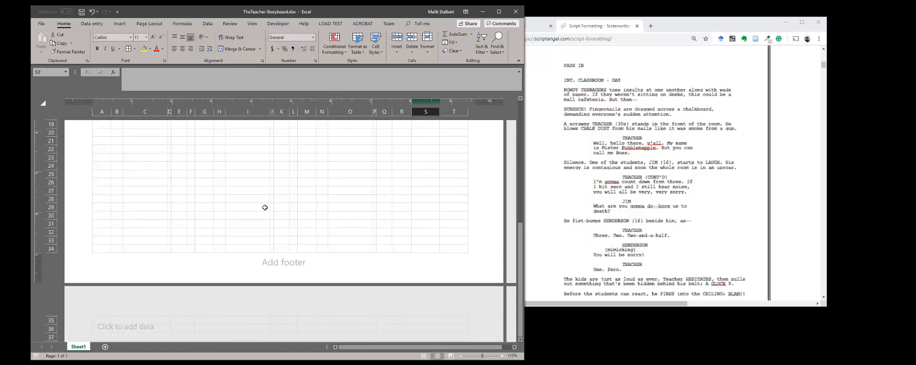
pyautogui.scroll(5, 263, 210)
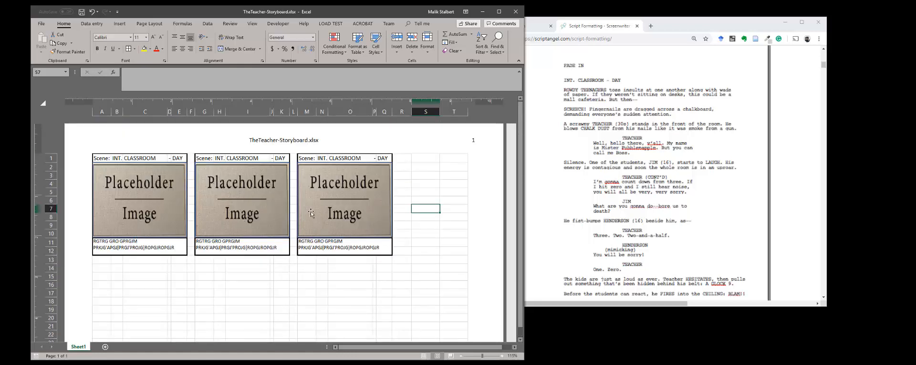
pyautogui.scroll(-5, 329, 286)
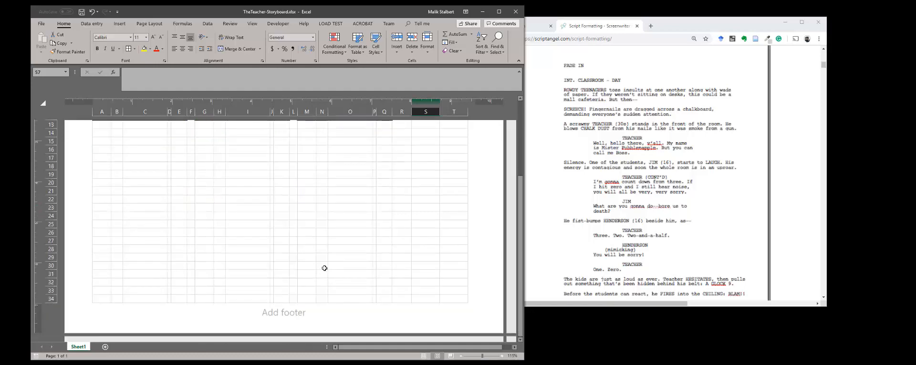
pyautogui.scroll(5, 323, 268)
pyautogui.moveTo(102, 260); pyautogui.dragTo(351, 261)
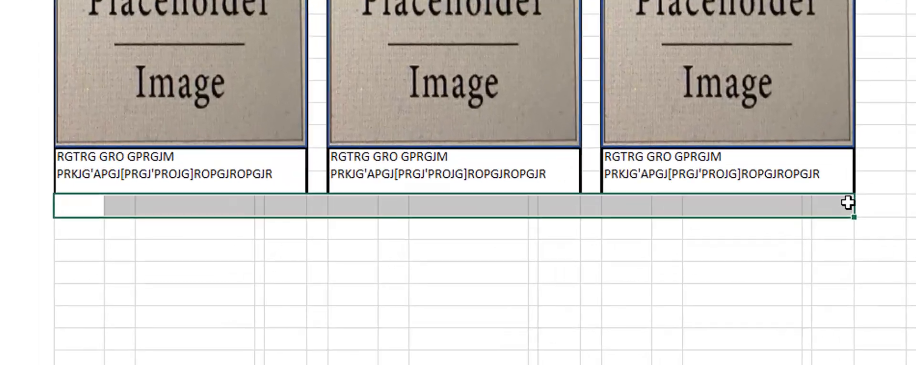
pyautogui.rightClick(821, 199)
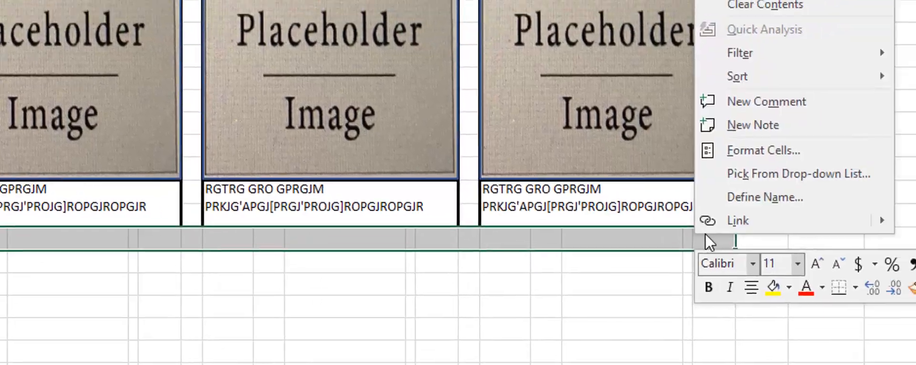
pyautogui.click(915, 240)
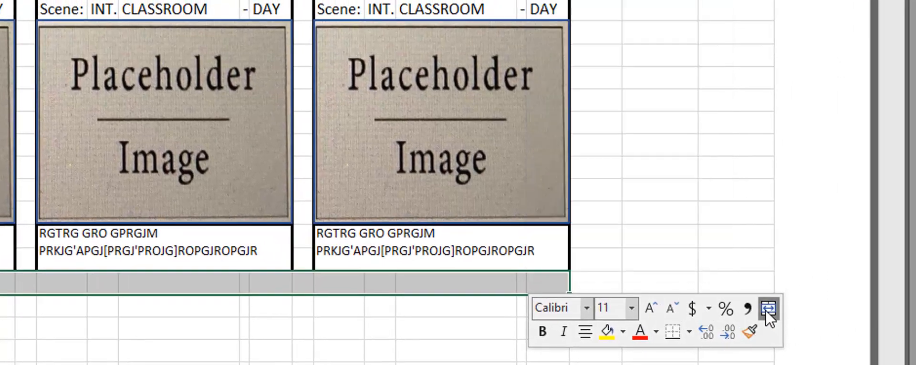
pyautogui.click(767, 313)
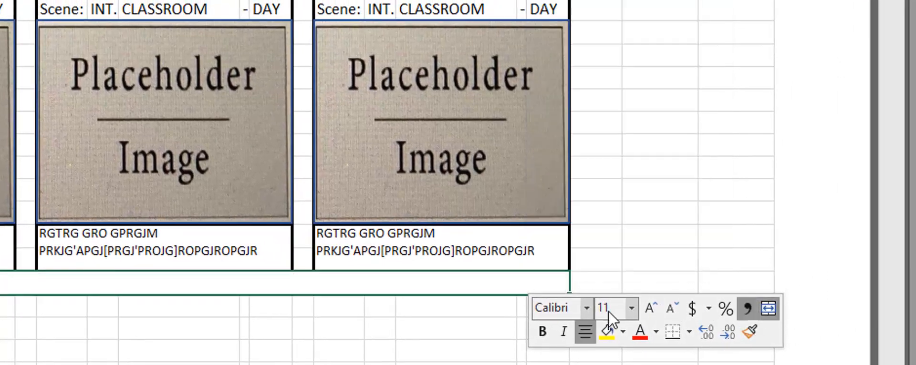
pyautogui.click(338, 351)
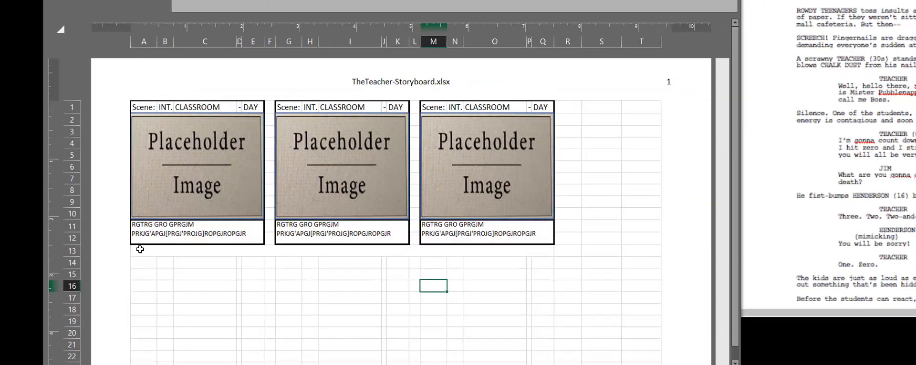
# Step: Fill the block A1:Q13, with the three panels and their spacer row, down through row 26, and deselect it
pyautogui.click(546, 251)
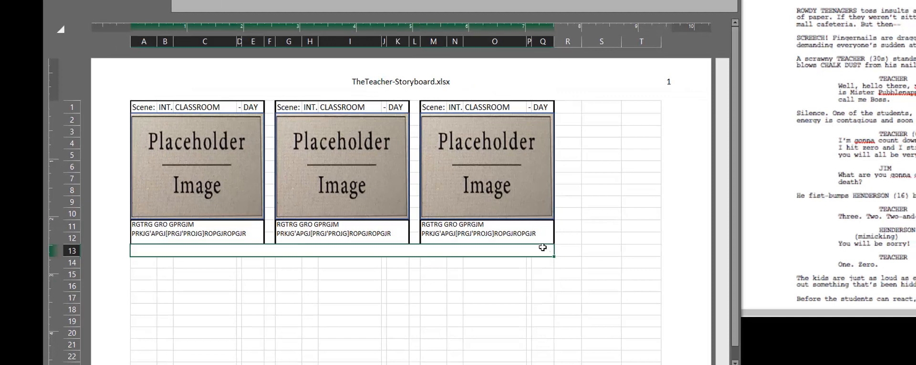
pyautogui.moveTo(543, 248); pyautogui.dragTo(350, 93)
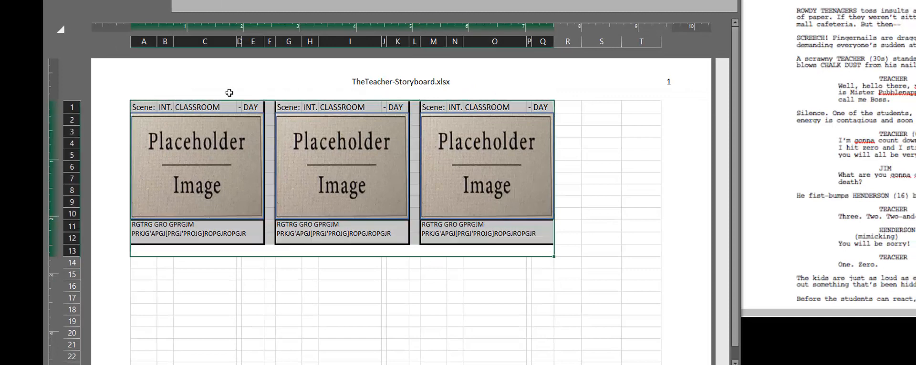
pyautogui.click(557, 298)
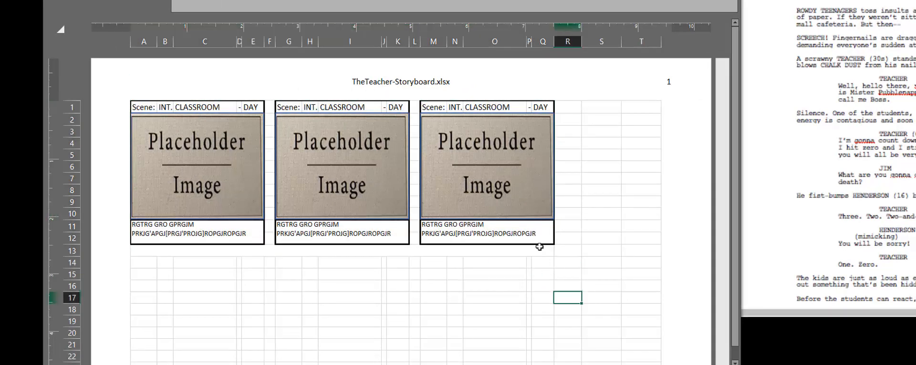
pyautogui.moveTo(541, 253); pyautogui.dragTo(436, 97)
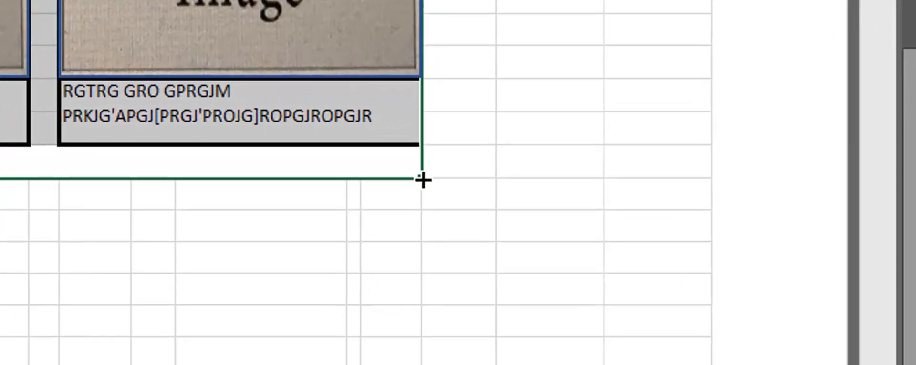
pyautogui.moveTo(422, 179); pyautogui.dragTo(701, 170)
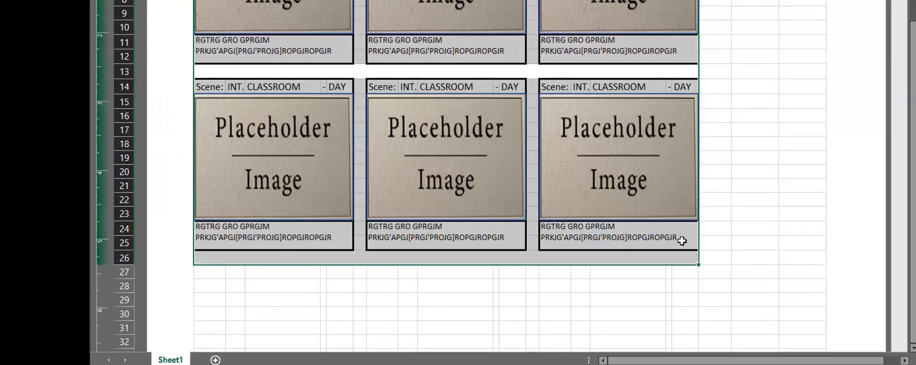
pyautogui.scroll(-3, 668, 220)
pyautogui.scroll(6, 642, 202)
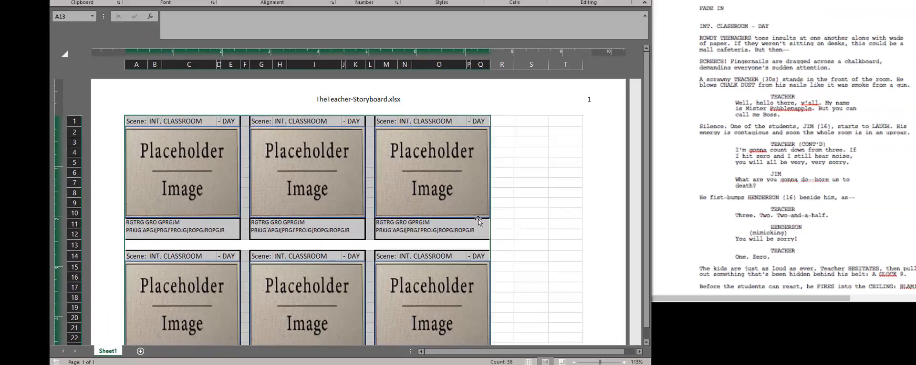
pyautogui.scroll(-3, 478, 219)
pyautogui.click(446, 203)
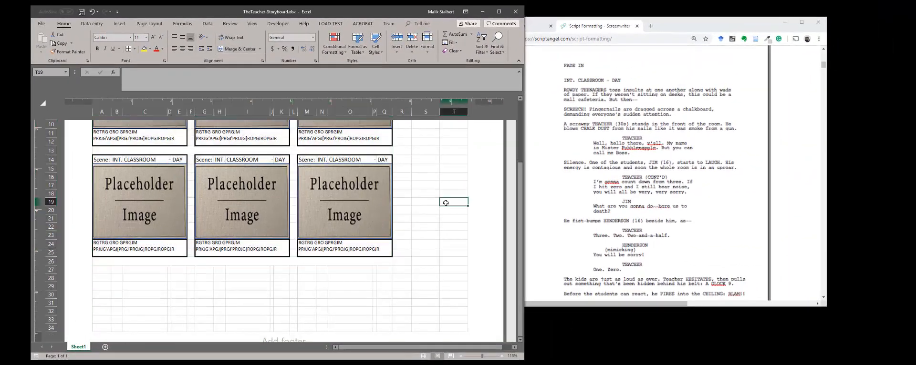
# Step: Rename the Sheet1 worksheet as Template
pyautogui.scroll(3, 402, 236)
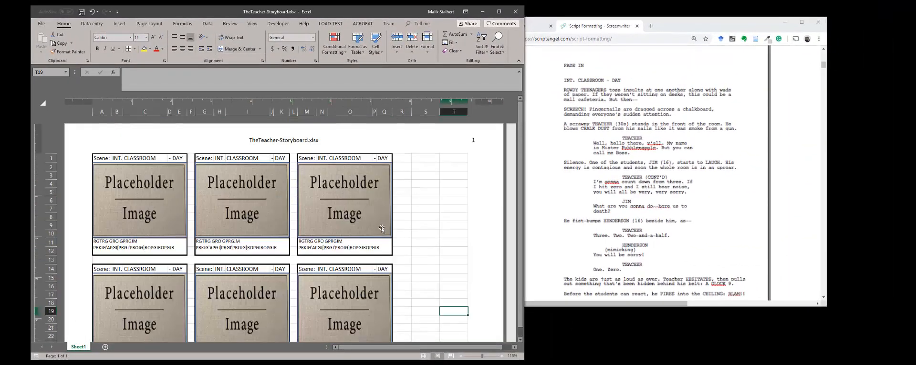
pyautogui.scroll(-3, 382, 230)
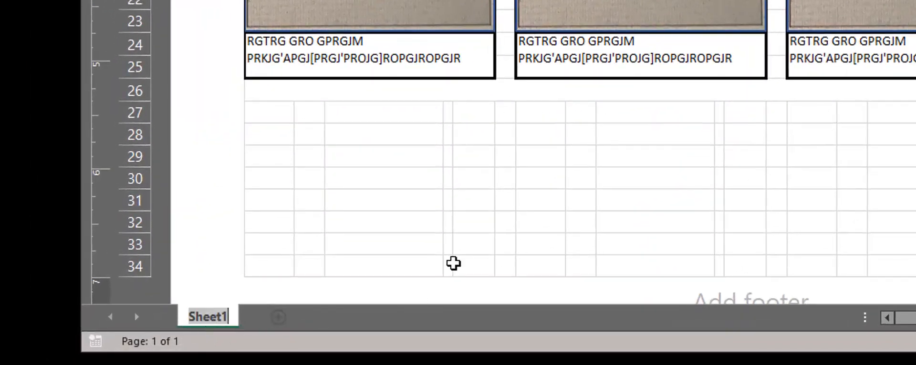
pyautogui.write('Template')
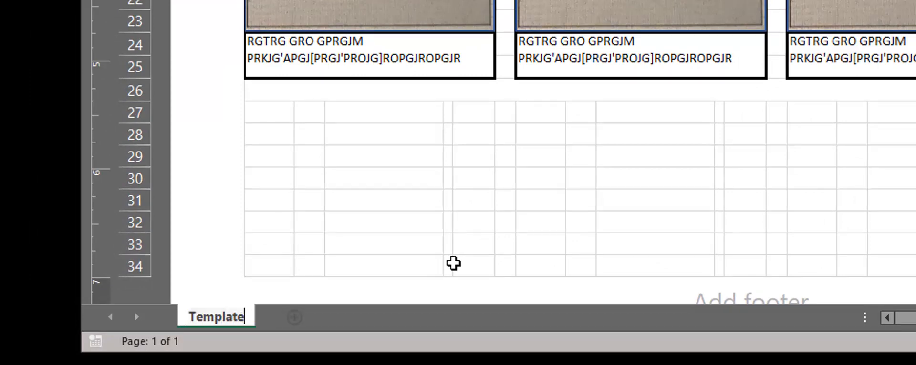
pyautogui.press('Return')
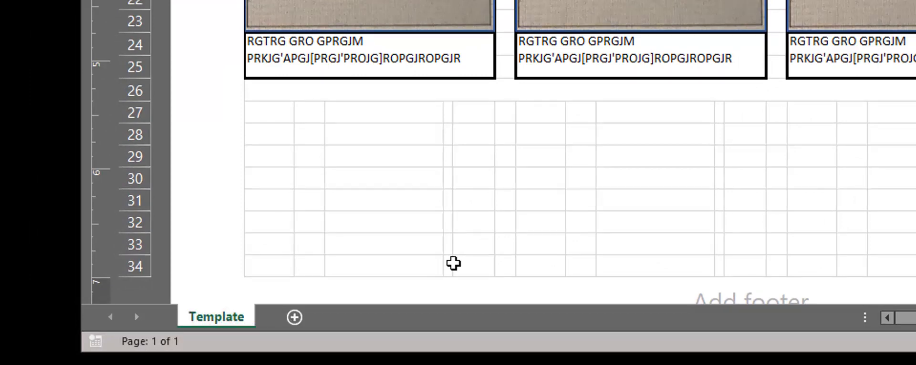
# Step: Create a copy of the Template sheet at the end of the TheTeacher-Storyboard.xlsx workbook
pyautogui.scroll(4, 709, 220)
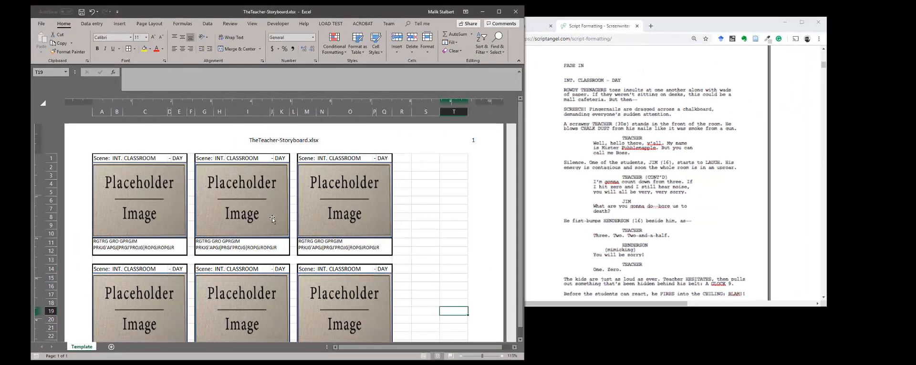
pyautogui.scroll(-3, 259, 284)
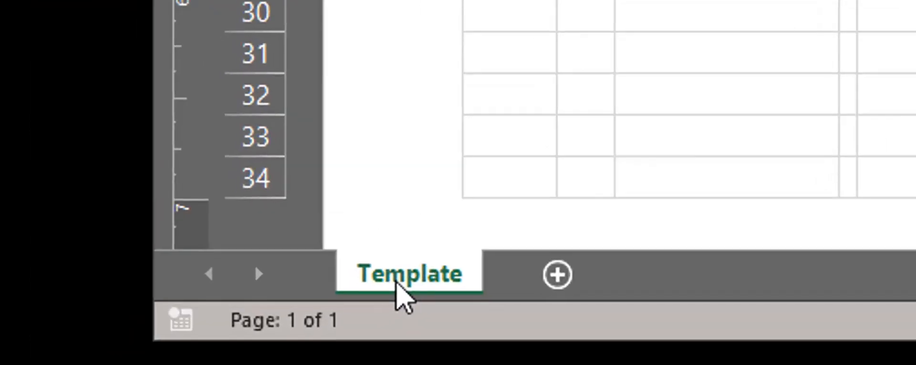
pyautogui.rightClick(79, 350)
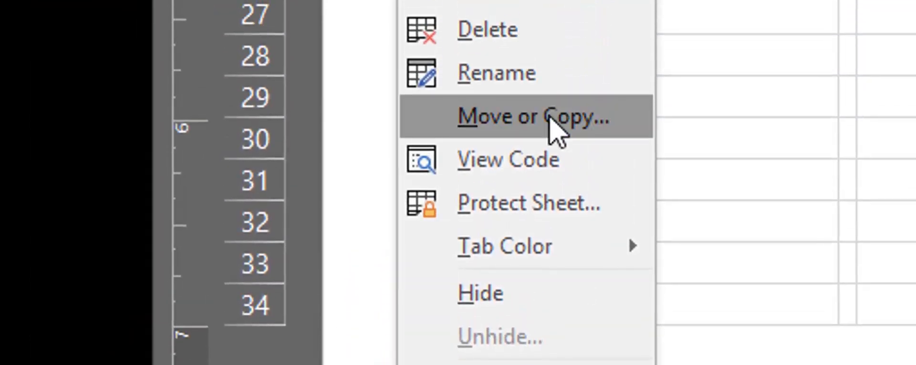
pyautogui.click(556, 131)
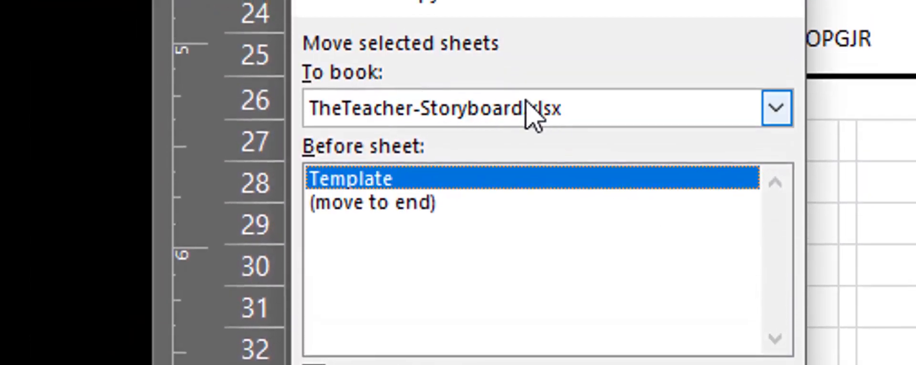
pyautogui.click(398, 204)
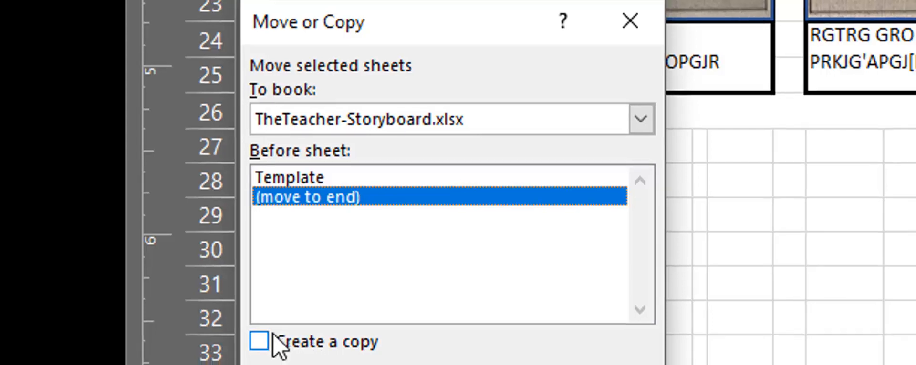
pyautogui.click(276, 340)
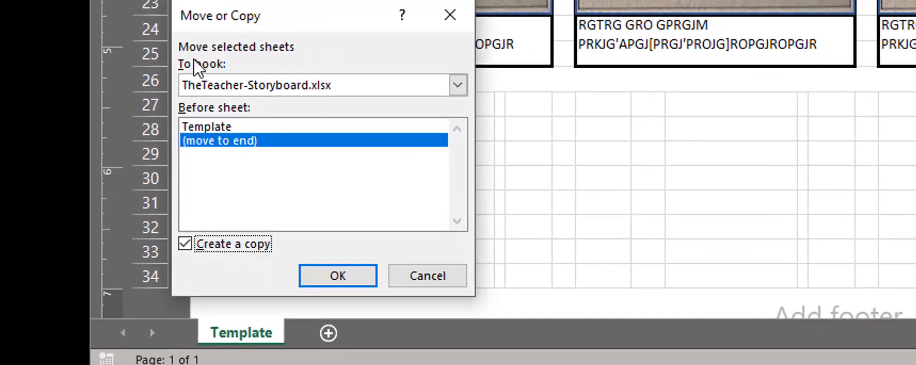
pyautogui.click(341, 275)
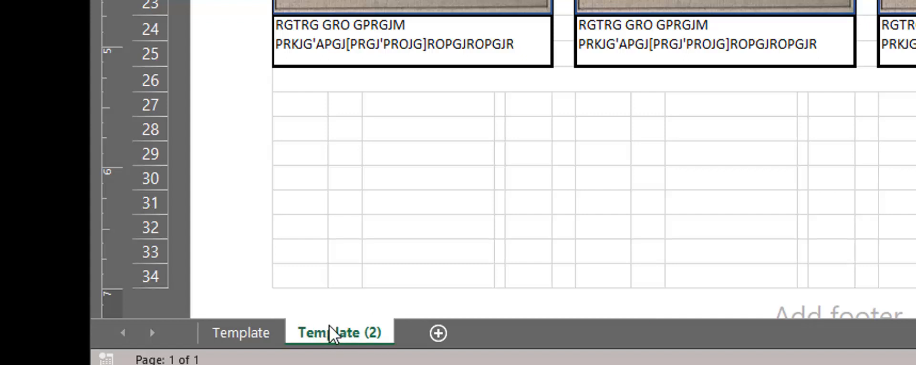
# Step: Rename the copied Template sheet as Page 1
pyautogui.doubleClick(332, 333)
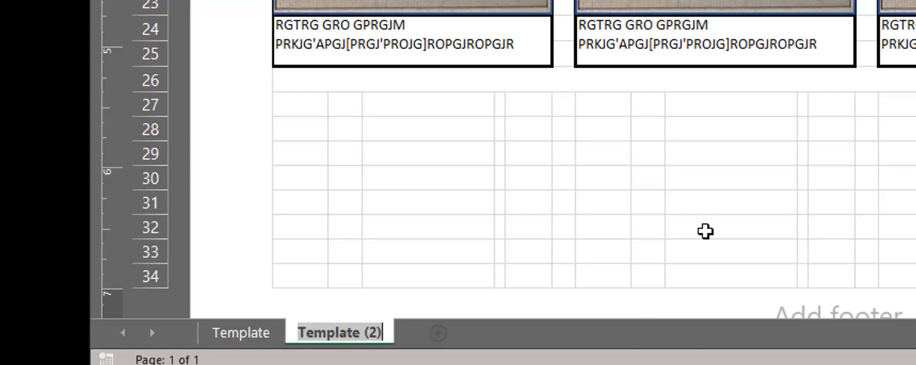
pyautogui.write('Sce')
pyautogui.press('BackSpace')
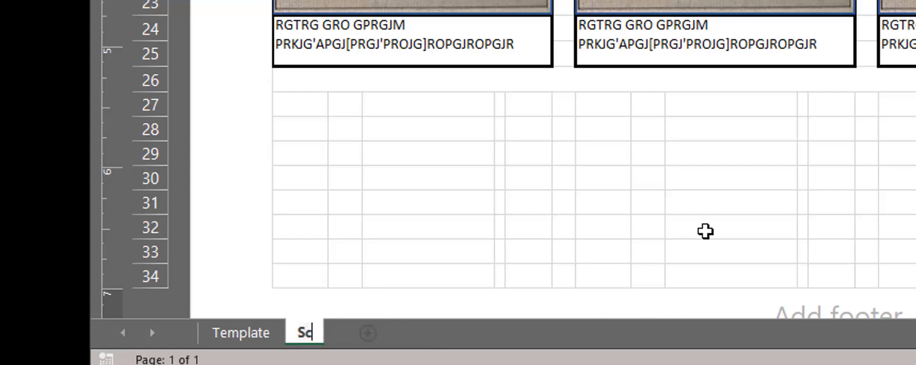
pyautogui.press('BackSpace')
pyautogui.press('BackSpace')
pyautogui.write('Pag')
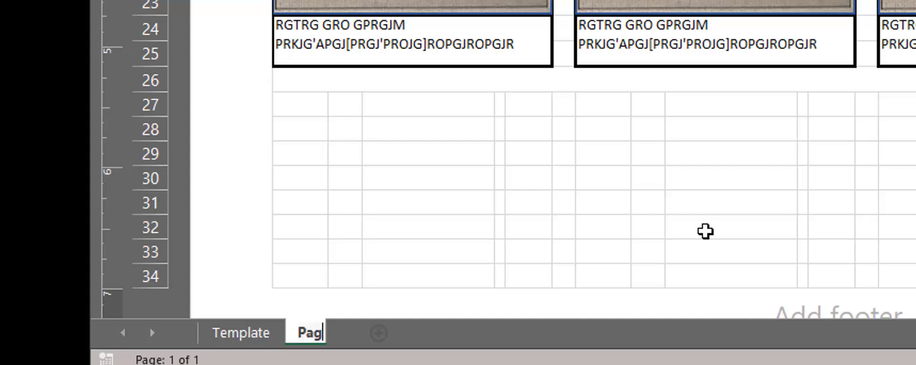
pyautogui.write('e 1')
pyautogui.press('Return')
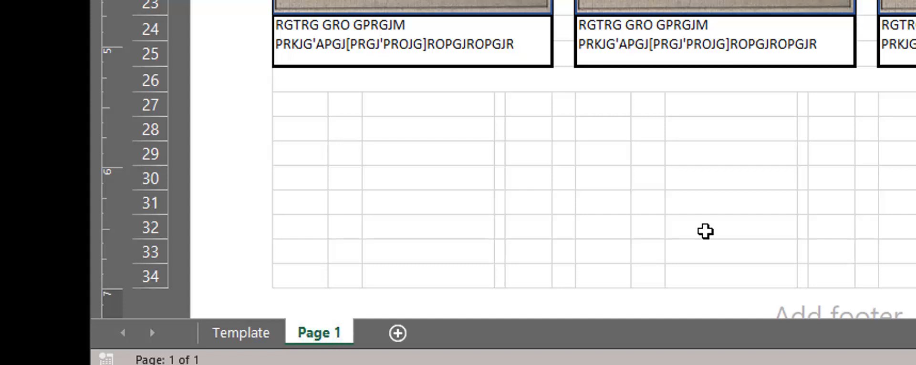
# Step: Start a picture fill for the first panel's image rectangle on Page 1 and search online pictures for "classroom"
pyautogui.scroll(1, 677, 152)
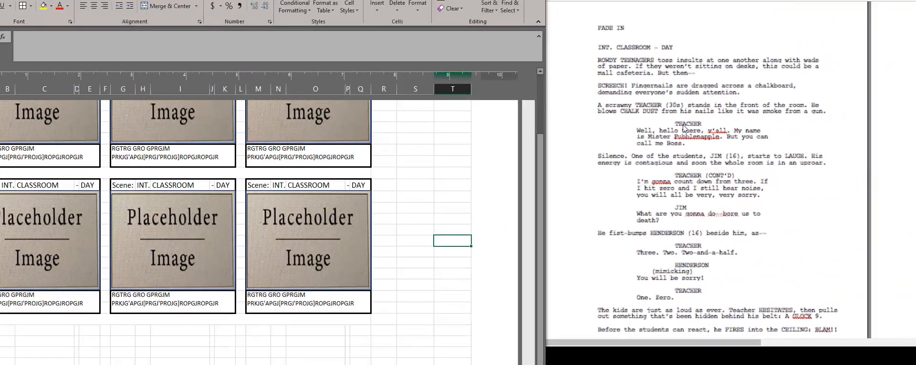
pyautogui.scroll(2, 157, 229)
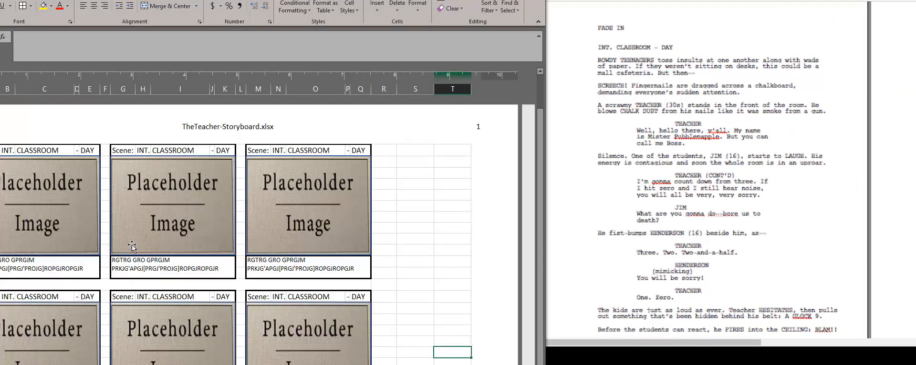
pyautogui.scroll(-3, 258, 239)
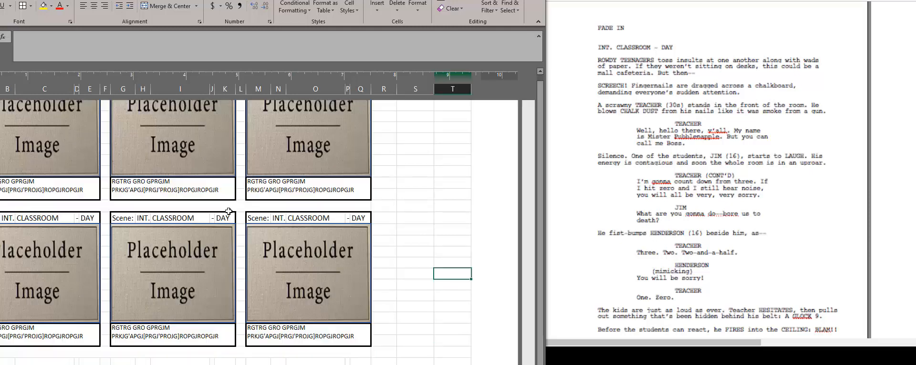
pyautogui.scroll(3, 76, 224)
pyautogui.click(17, 206)
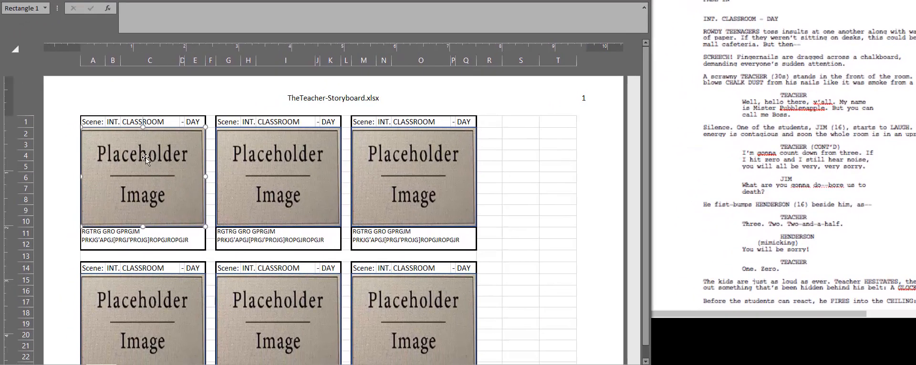
pyautogui.rightClick(146, 158)
pyautogui.click(177, 129)
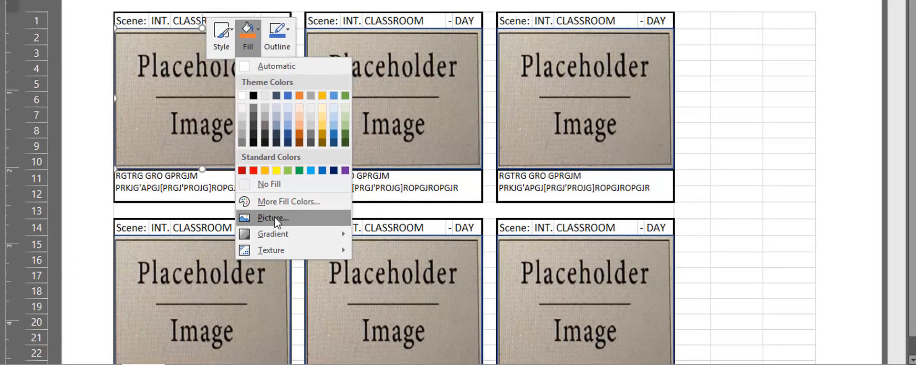
pyautogui.click(264, 222)
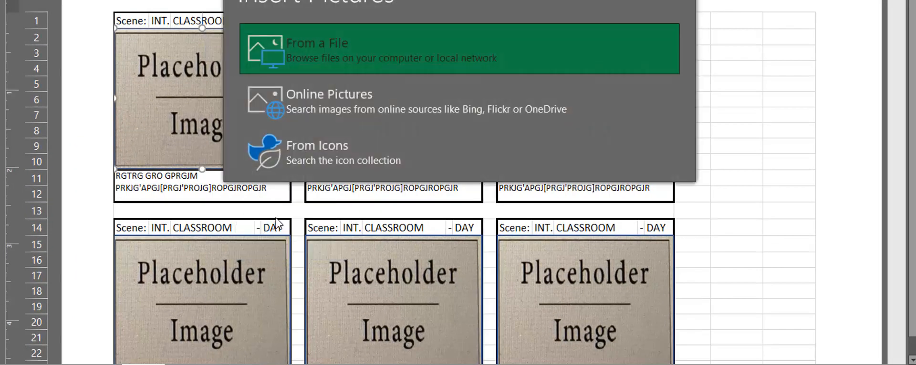
pyautogui.click(311, 90)
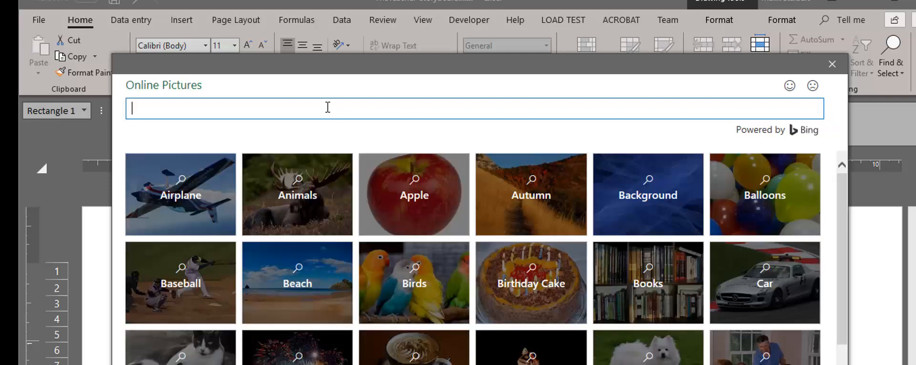
pyautogui.write('dlassroom')
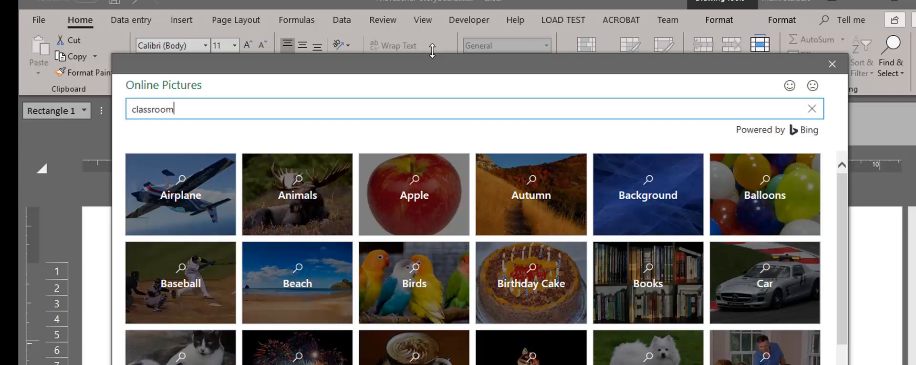
pyautogui.press('Return')
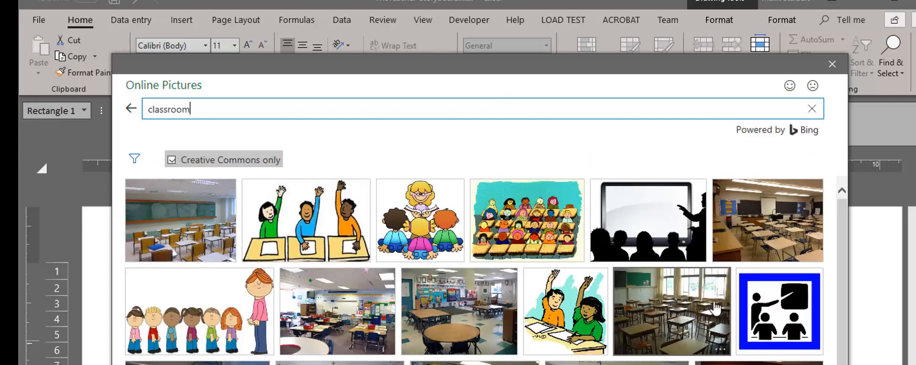
# Step: Fill the first panel's rectangle with the lecture-hall photo of students seated in curved rows of desks
pyautogui.scroll(-3, 706, 310)
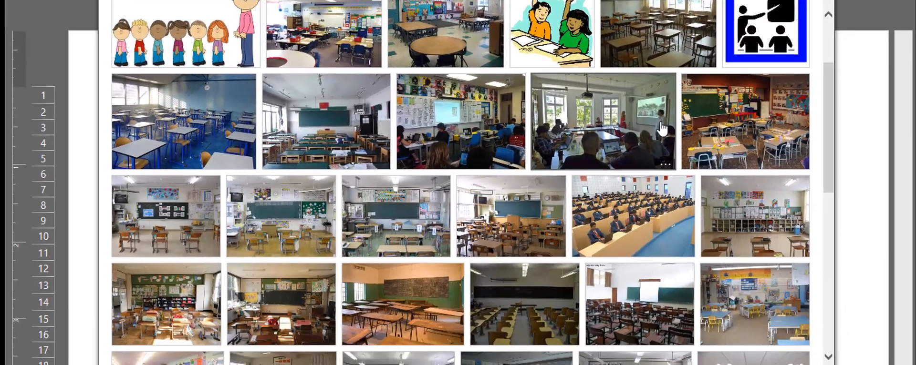
pyautogui.scroll(-5, 660, 129)
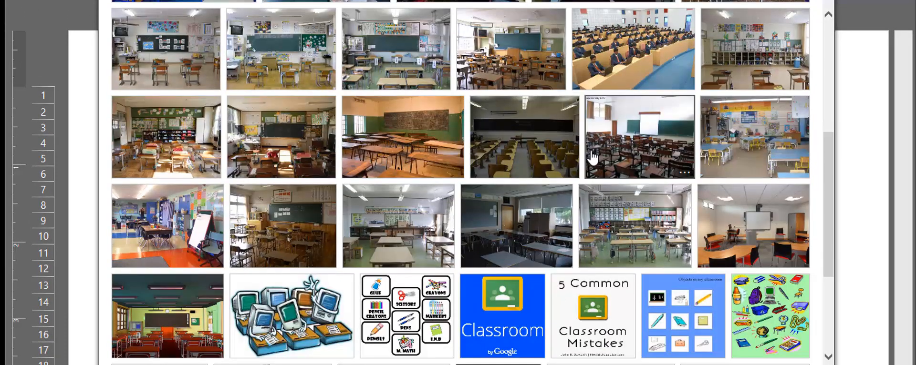
pyautogui.scroll(-1, 566, 159)
pyautogui.scroll(6, 596, 191)
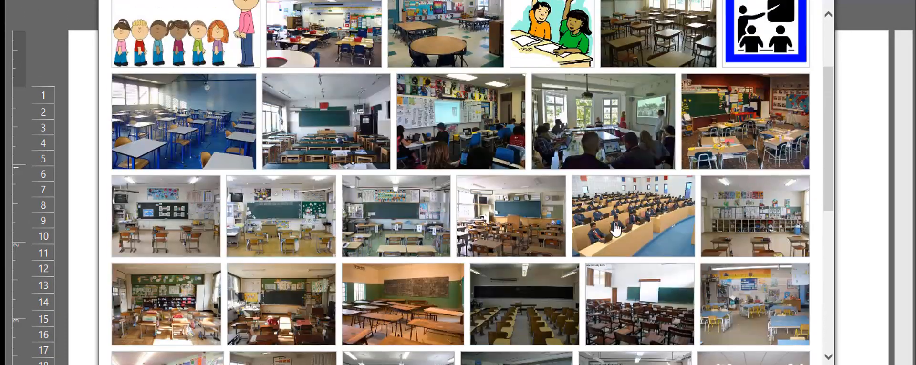
pyautogui.doubleClick(617, 210)
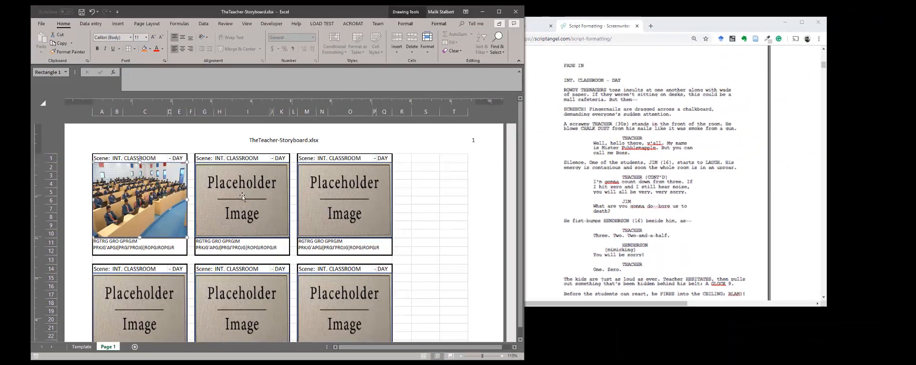
# Step: Fill the second panel's image rectangle with the online photo of a bearded man in a dark suit, searching for "professor"
pyautogui.click(242, 195)
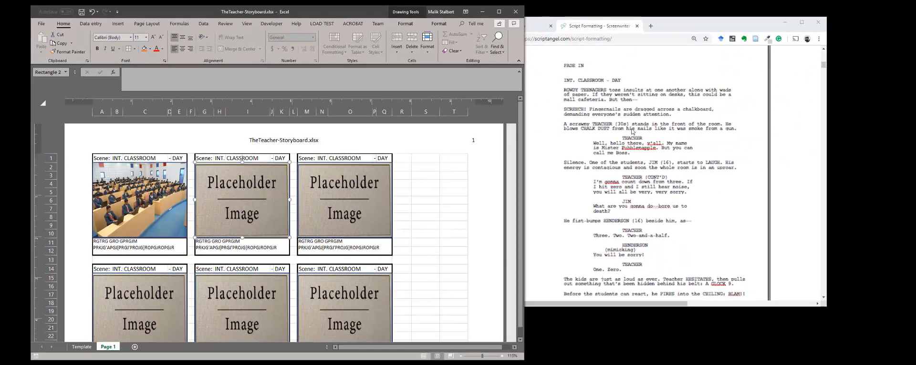
pyautogui.rightClick(240, 187)
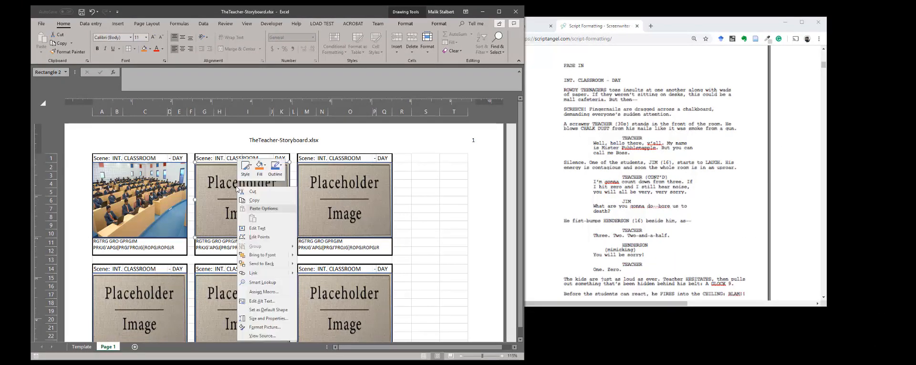
pyautogui.click(265, 168)
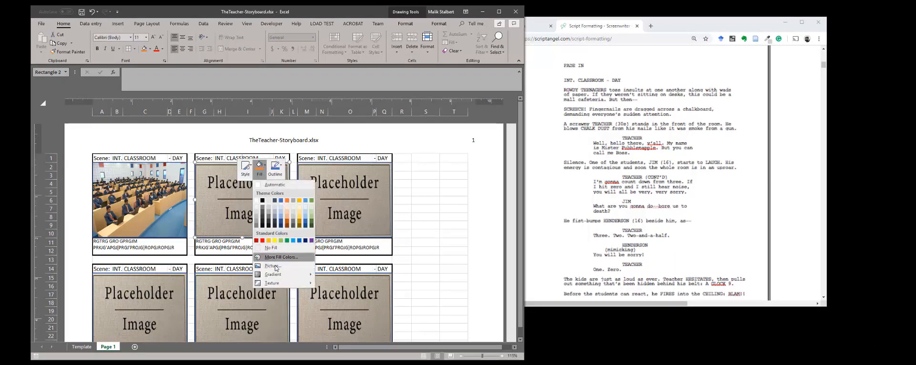
pyautogui.click(276, 266)
pyautogui.click(219, 205)
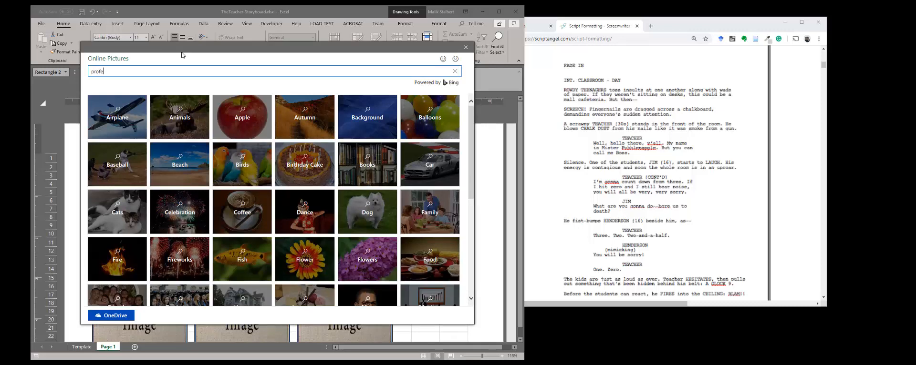
pyautogui.write('professor')
pyautogui.press('Return')
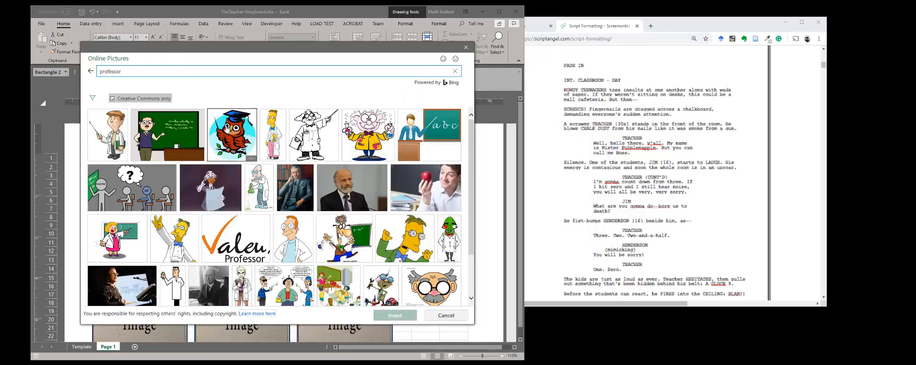
pyautogui.click(352, 187)
pyautogui.click(395, 317)
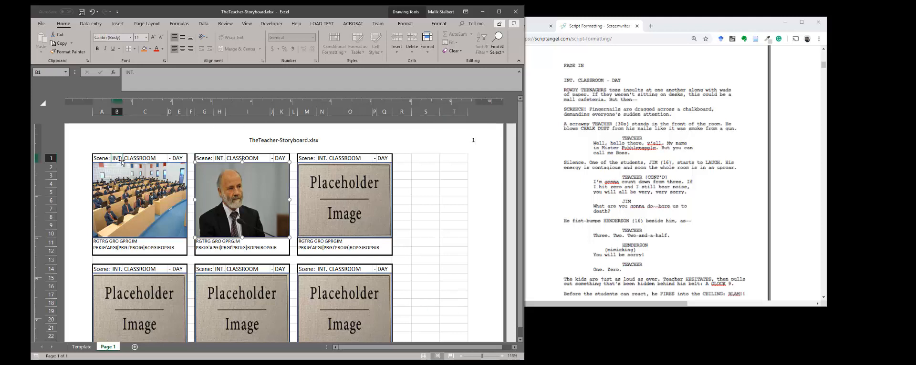
# Step: Change the second panel's scene heading to location BOARDROOM in cell I1 and time NIGHT in cell K1
pyautogui.click(122, 159)
pyautogui.click(177, 158)
pyautogui.click(250, 169)
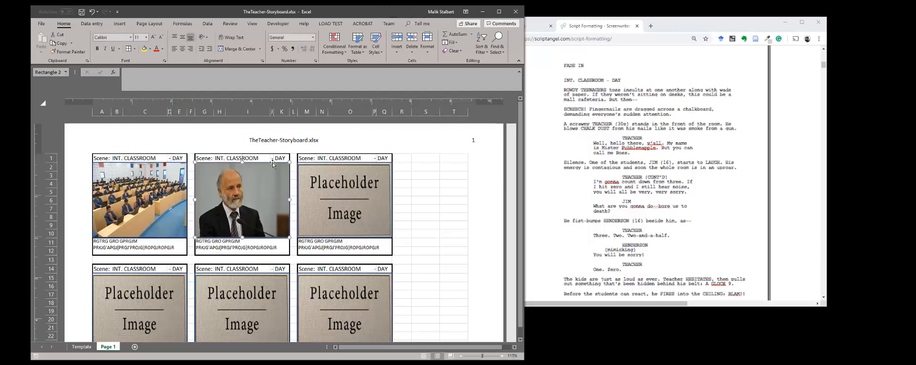
pyautogui.click(284, 157)
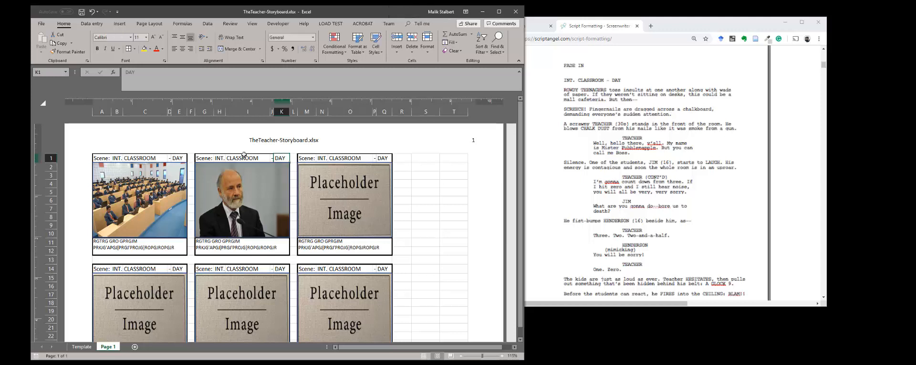
pyautogui.click(245, 157)
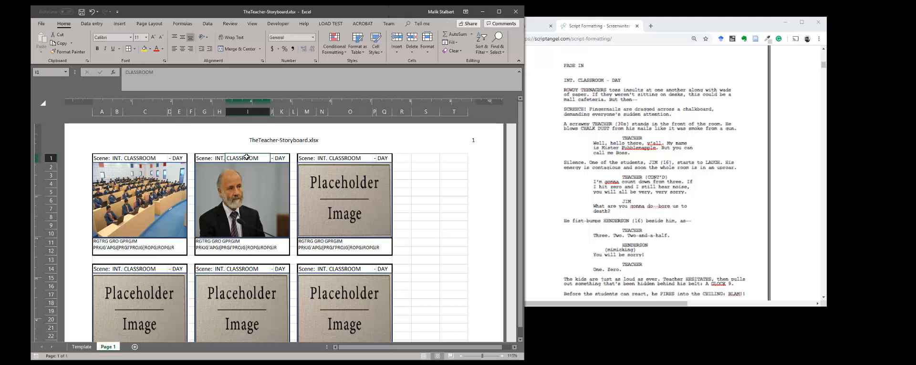
pyautogui.write('Bo')
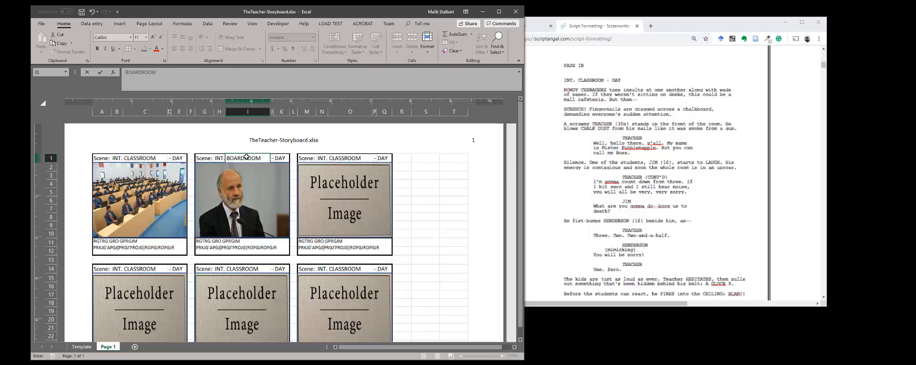
pyautogui.click(425, 183)
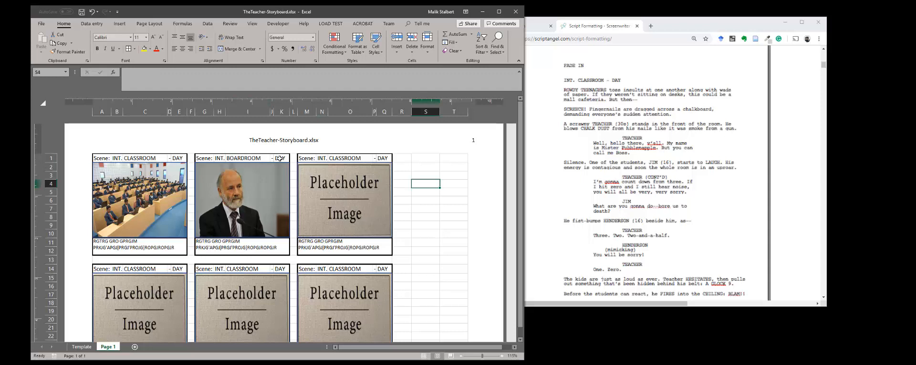
pyautogui.click(279, 158)
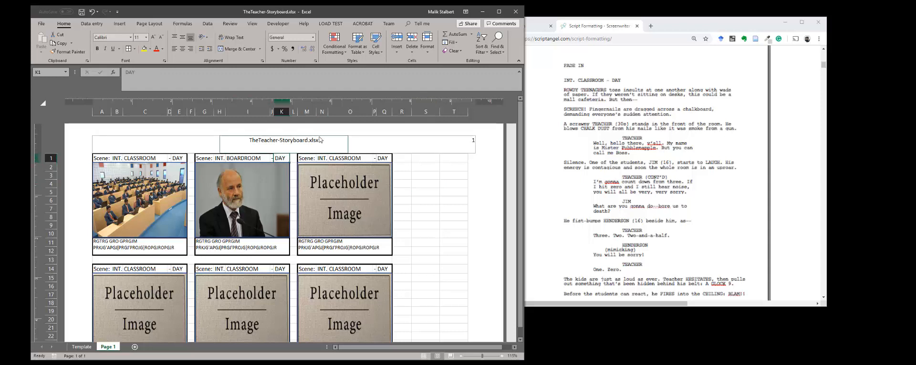
pyautogui.write('NIGHT')
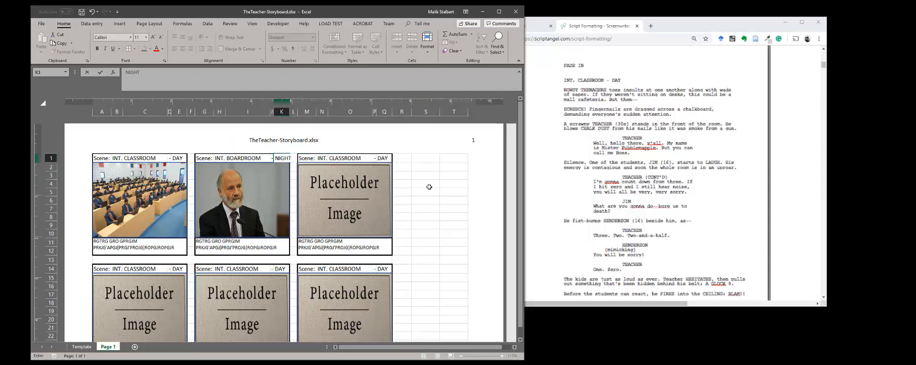
pyautogui.click(428, 193)
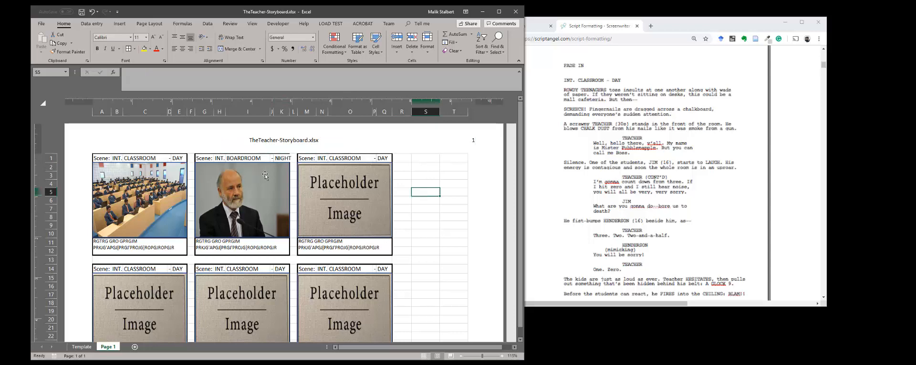
# Step: Review the lower panels of Page 1, compare them with the Template sheet, and check the area below the panels
pyautogui.scroll(-3, 296, 202)
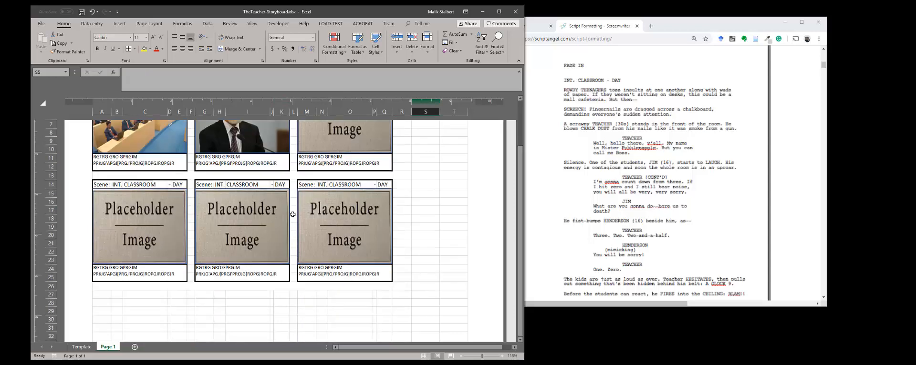
pyautogui.scroll(3, 296, 201)
pyautogui.click(79, 348)
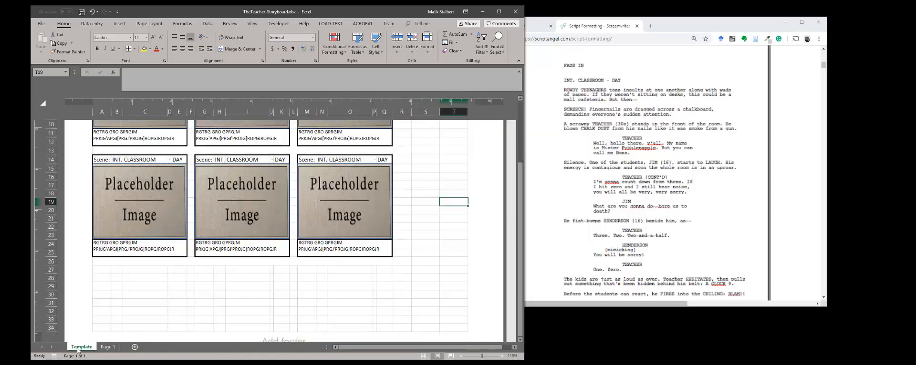
pyautogui.click(108, 348)
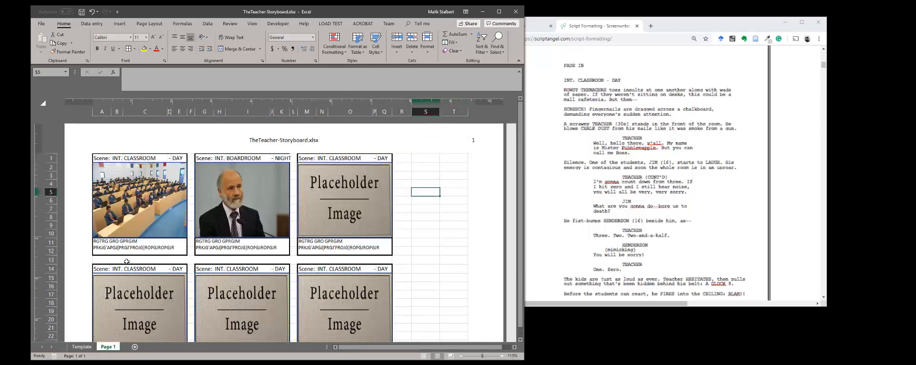
pyautogui.scroll(-2, 196, 262)
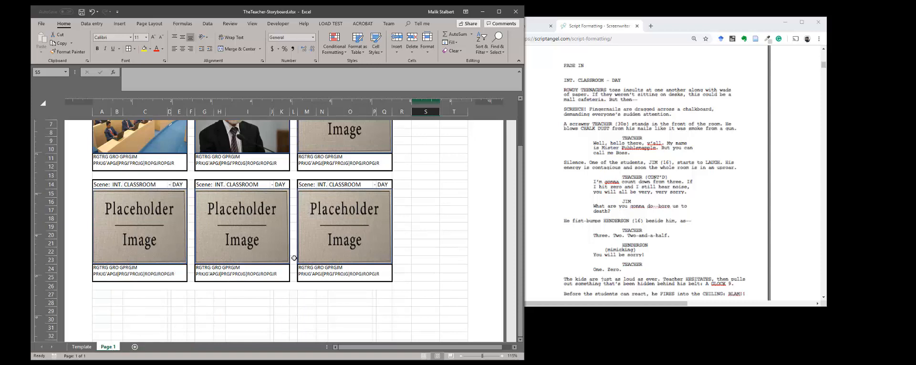
pyautogui.scroll(-10, 294, 259)
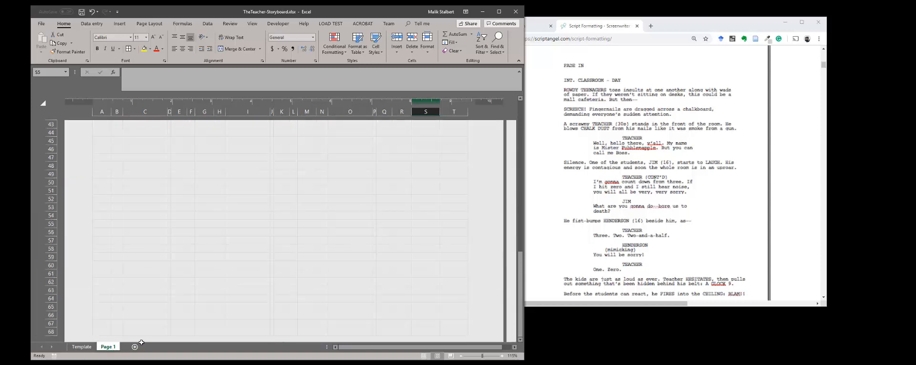
pyautogui.scroll(1, 123, 342)
pyautogui.scroll(12, 172, 324)
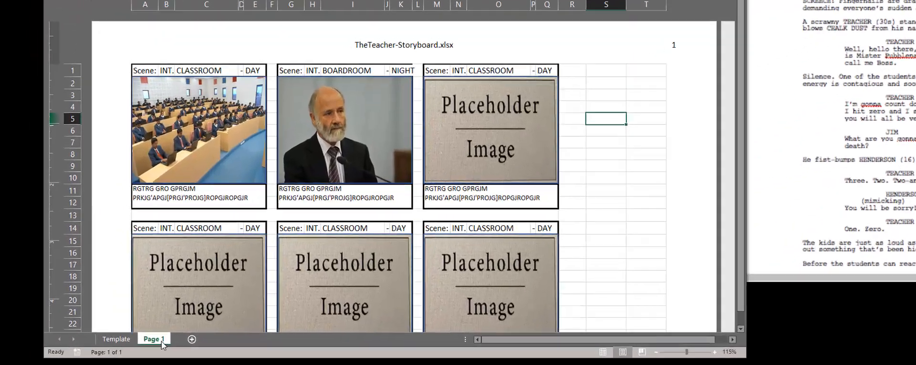
# Step: Rename the Page 1 worksheet as Scene
pyautogui.doubleClick(162, 342)
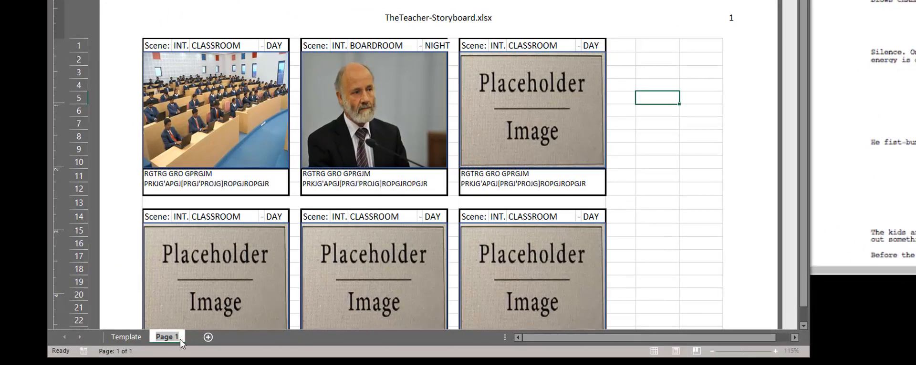
pyautogui.click(170, 338)
pyautogui.press('Return')
pyautogui.press('BackSpace')
pyautogui.press('BackSpace')
pyautogui.press('BackSpace')
pyautogui.press('BackSpace')
pyautogui.write('Scene')
pyautogui.press('Return')
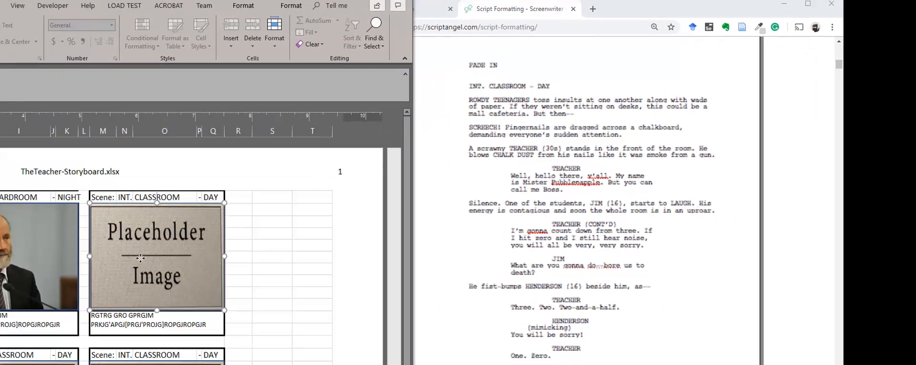
# Step: Fill the third panel's image rectangle with the online picture of a standing man in a white shirt, searching for "Man talking"
pyautogui.rightClick(88, 286)
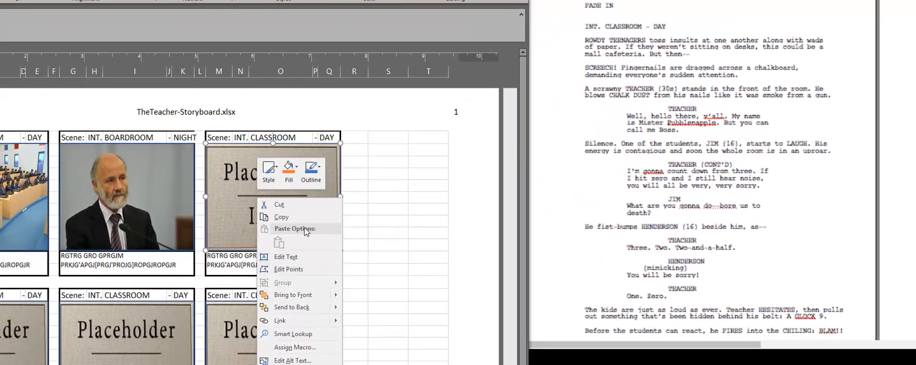
pyautogui.click(291, 174)
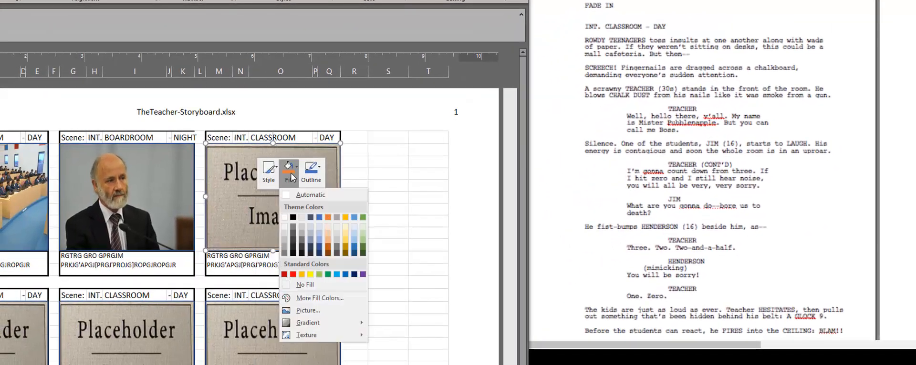
pyautogui.click(307, 311)
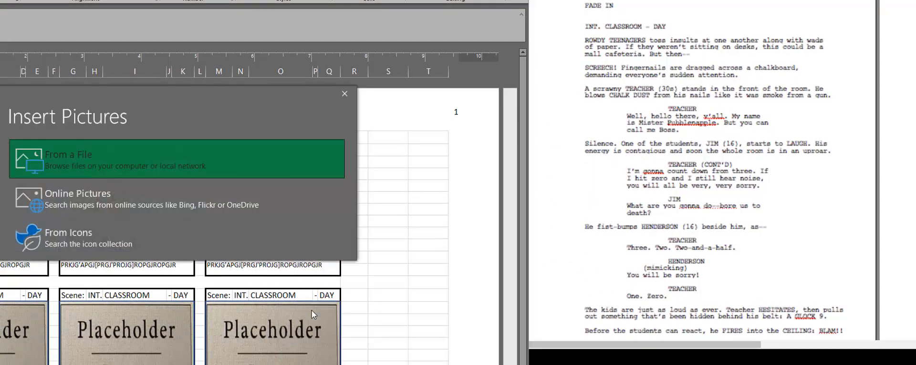
pyautogui.click(86, 190)
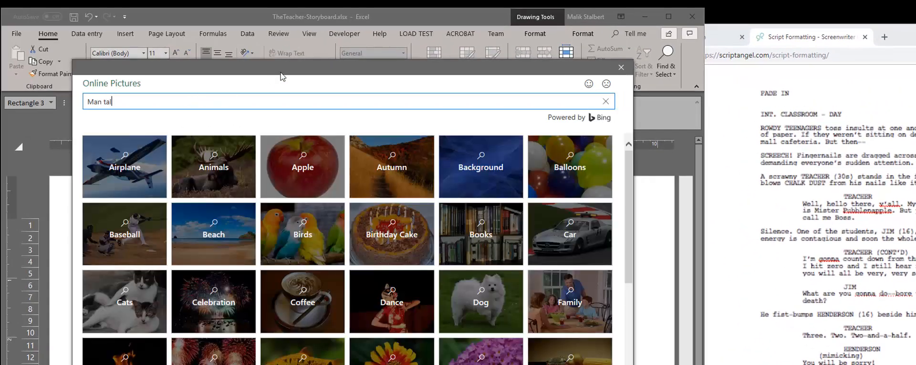
pyautogui.press('Return')
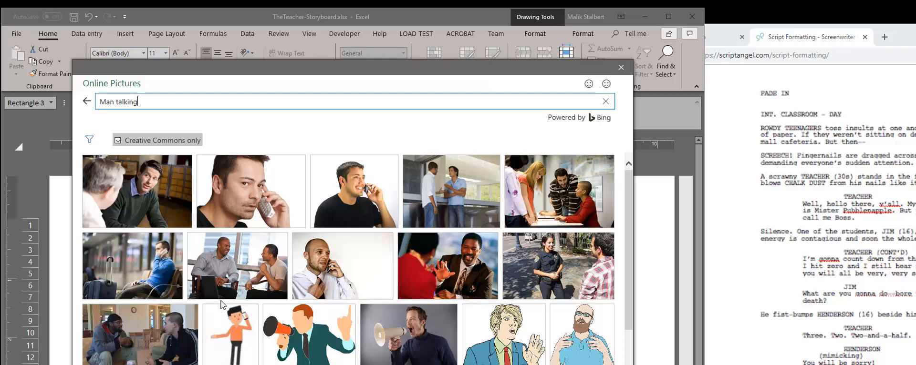
pyautogui.scroll(-1, 161, 286)
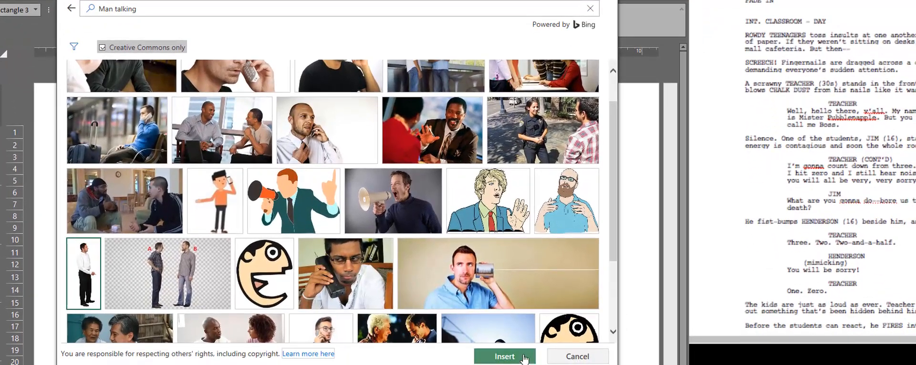
pyautogui.click(522, 357)
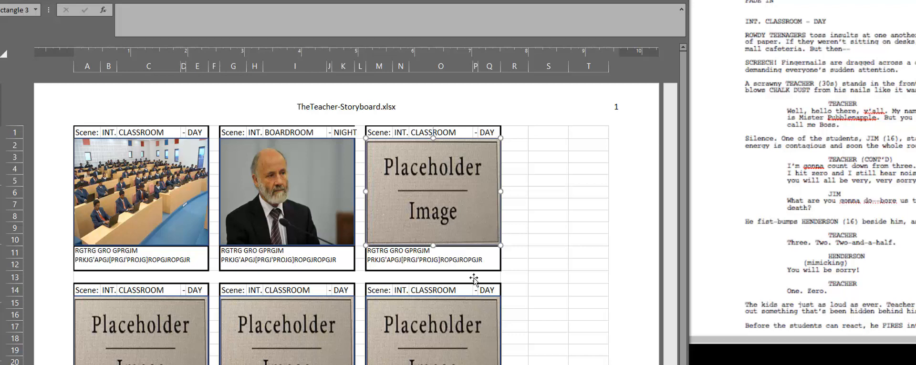
pyautogui.scroll(-3, 399, 185)
pyautogui.scroll(3, 400, 185)
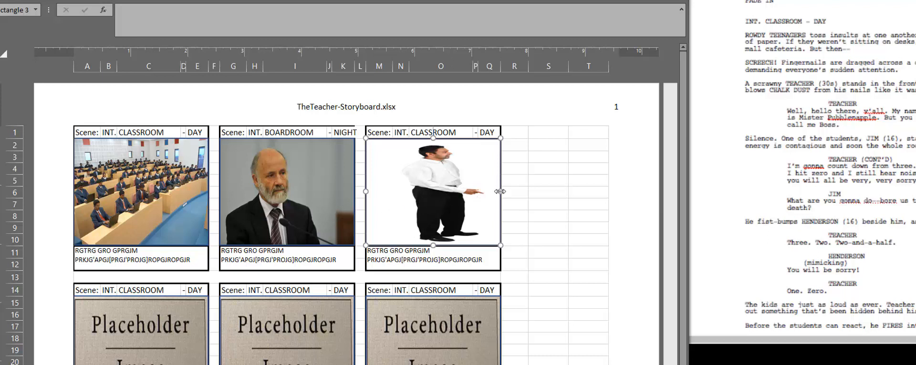
# Step: Mirror the third panel's picture horizontally so the man faces the second panel, keeping the rectangle fitted to the panel
pyautogui.moveTo(493, 191); pyautogui.dragTo(419, 186)
pyautogui.moveTo(510, 191); pyautogui.dragTo(532, 191)
pyautogui.click(534, 190)
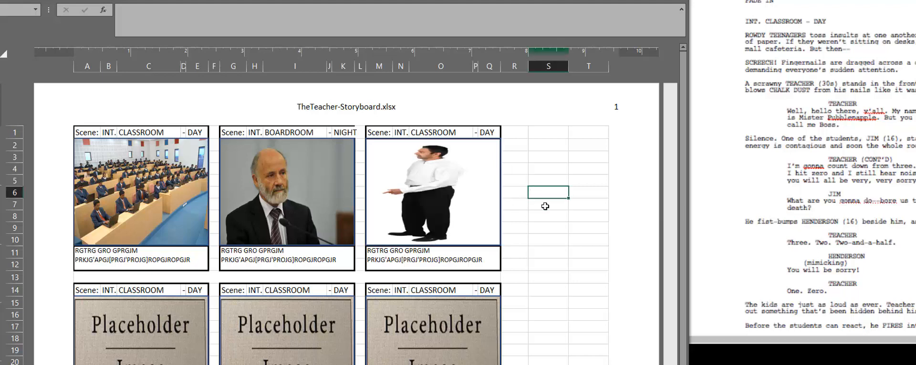
# Step: Replace the third panel's description with "Jim turns to the teacher and speaks"
pyautogui.scroll(-1, 585, 181)
pyautogui.scroll(1, 559, 182)
pyautogui.click(455, 257)
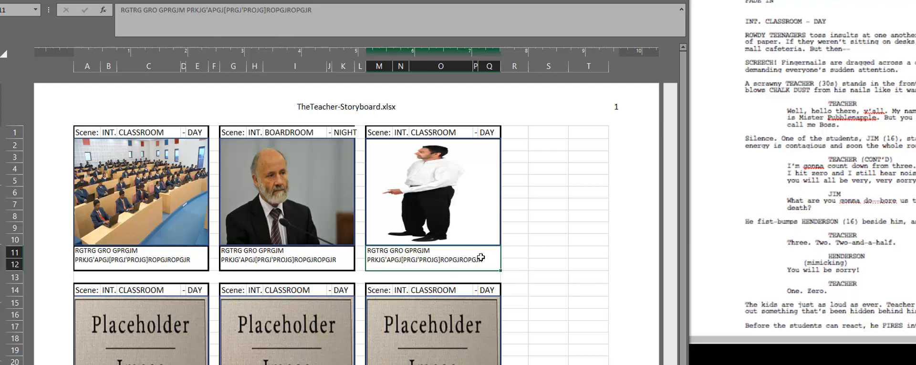
pyautogui.write('Ji')
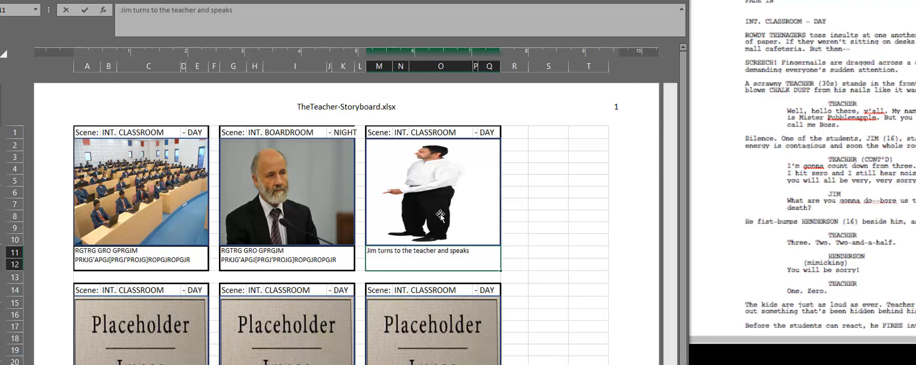
pyautogui.click(449, 226)
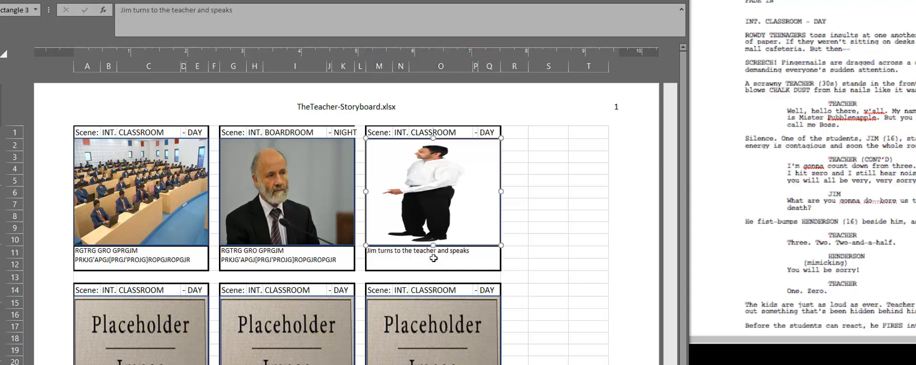
# Step: Review the images and description boxes of the top three panels and the placeholder panels below them
pyautogui.click(425, 260)
pyautogui.click(439, 182)
pyautogui.click(277, 188)
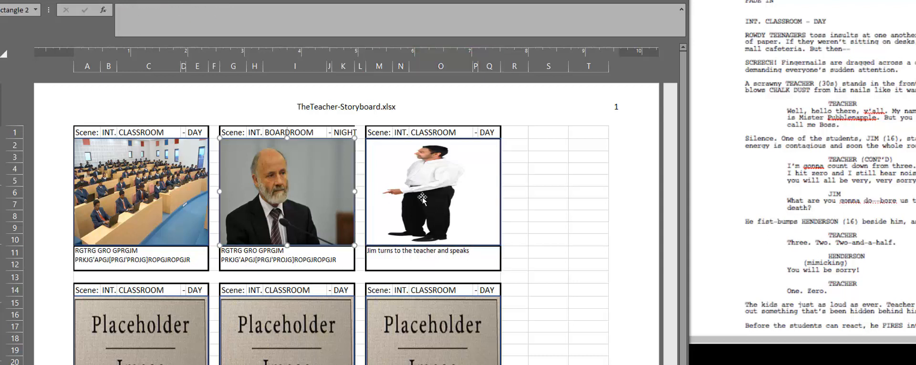
pyautogui.click(289, 255)
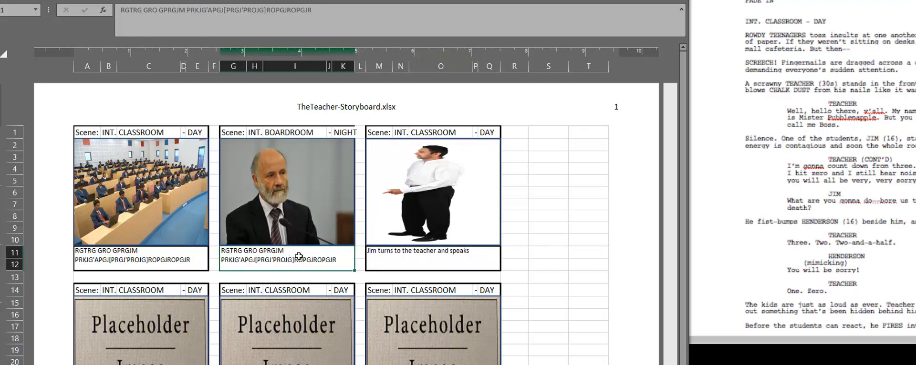
pyautogui.click(123, 260)
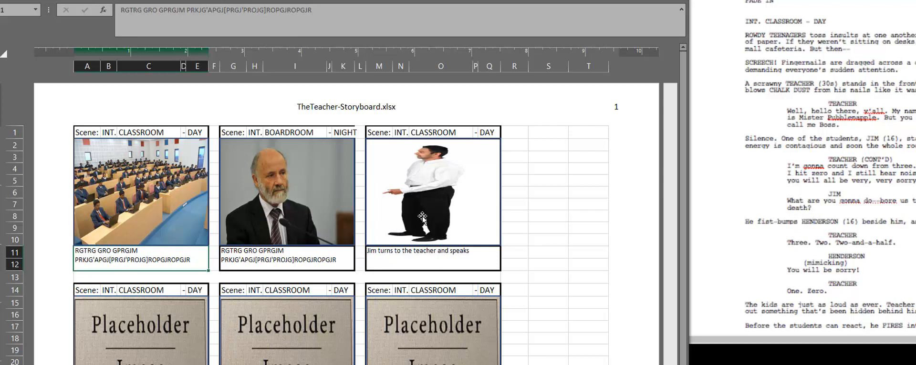
pyautogui.scroll(-5, 458, 205)
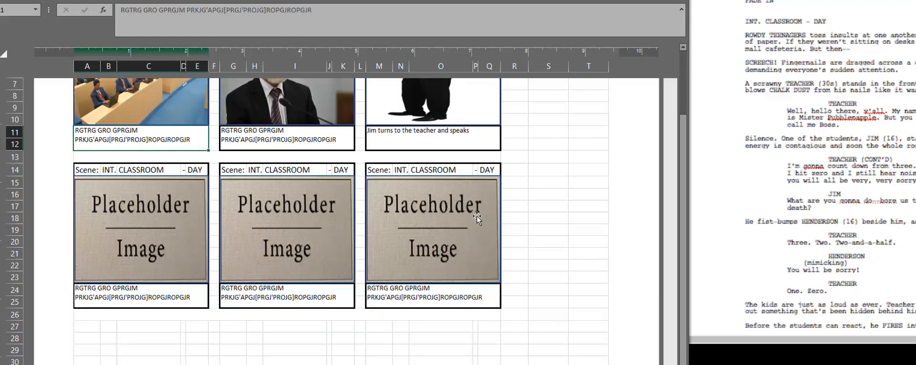
pyautogui.scroll(5, 448, 224)
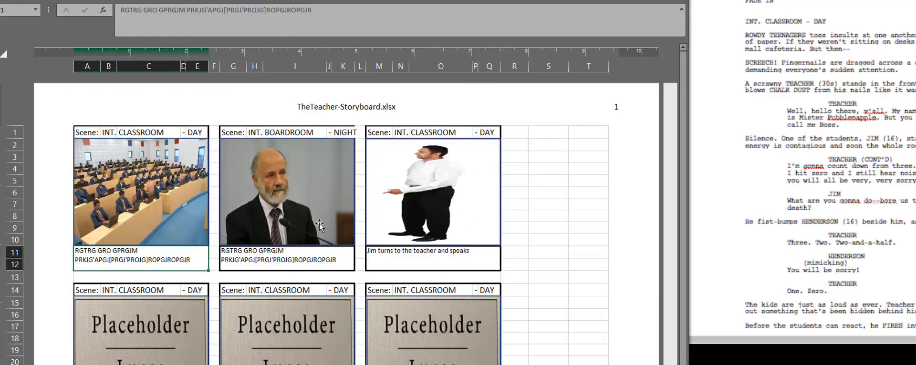
pyautogui.scroll(-3, 499, 252)
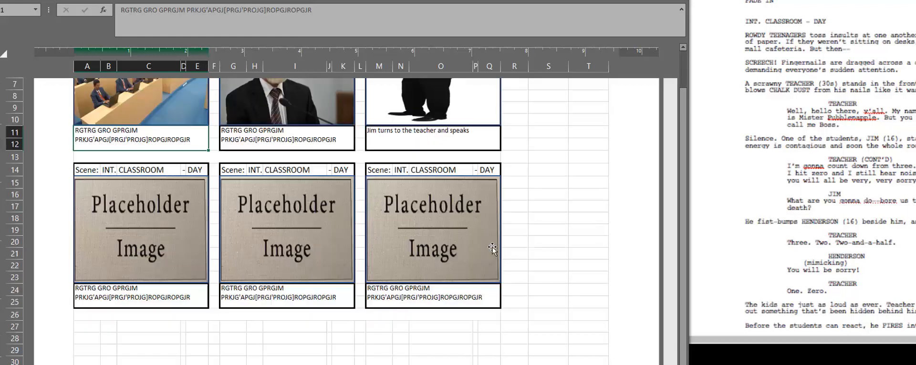
pyautogui.scroll(3, 393, 222)
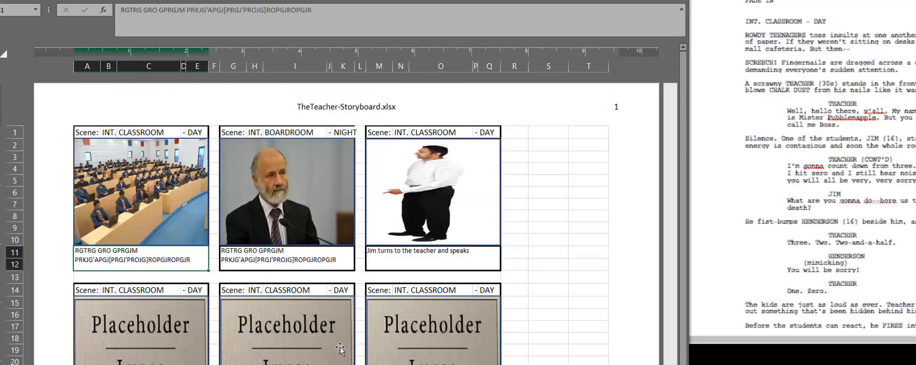
pyautogui.scroll(-3, 443, 287)
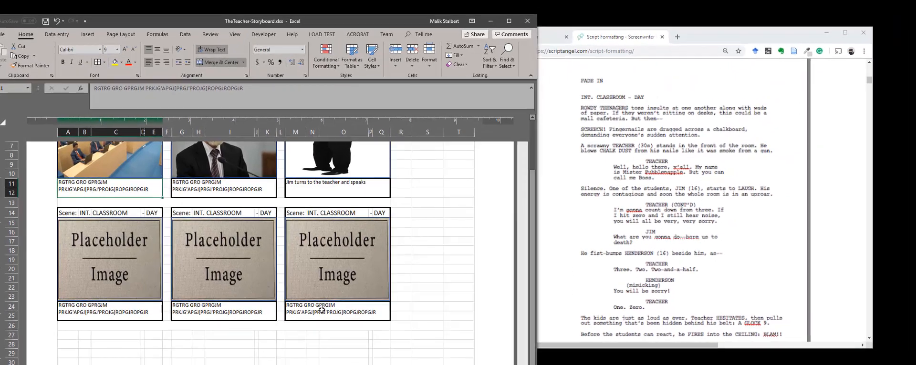
pyautogui.scroll(-3, 322, 311)
pyautogui.scroll(6, 321, 310)
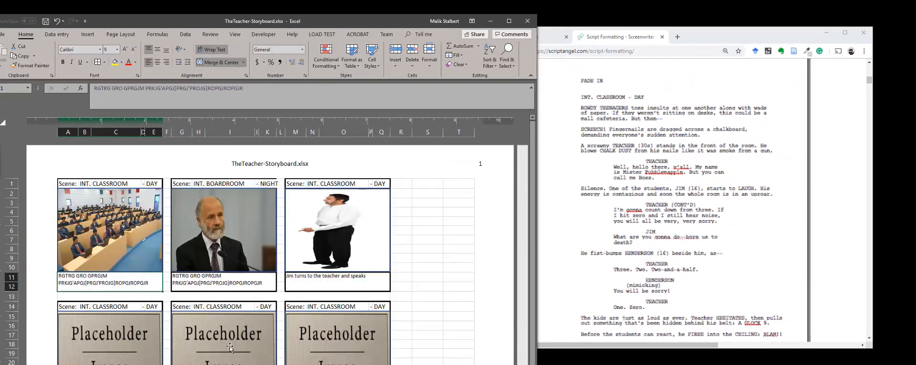
pyautogui.scroll(-3, 255, 284)
pyautogui.scroll(3, 215, 286)
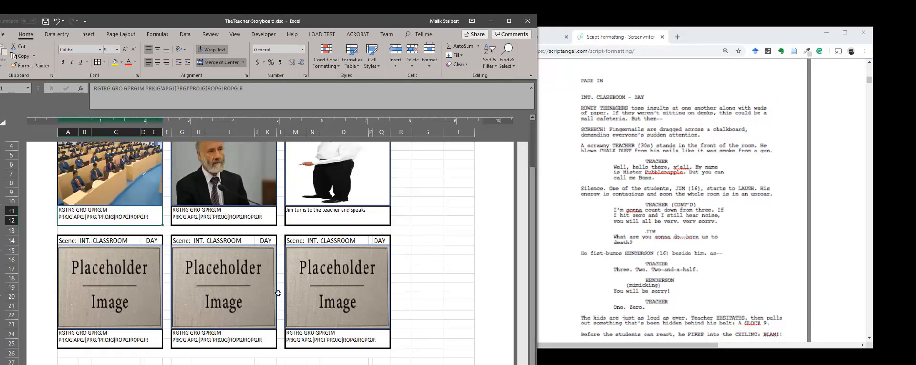
# Step: Copy the whole six-panel block A1:Q25 and paste it at cell A35 on the second page of the Scene sheet
pyautogui.moveTo(62, 183); pyautogui.dragTo(335, 336)
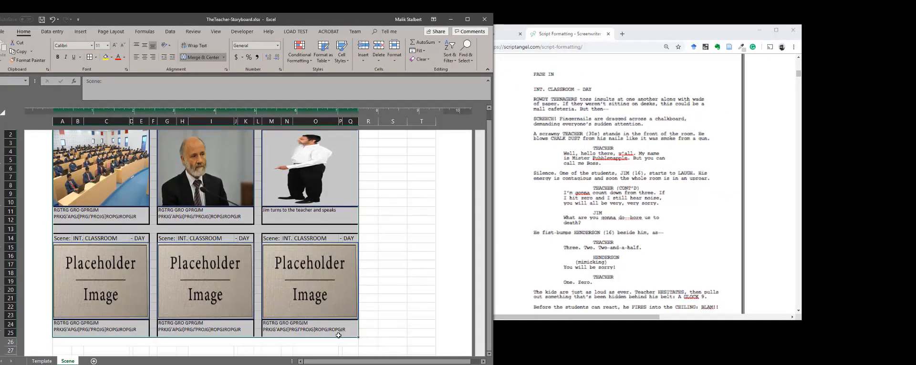
pyautogui.hotkey('ctrl', 'c')
pyautogui.moveTo(343, 362); pyautogui.dragTo(351, 363)
pyautogui.scroll(-10, 358, 267)
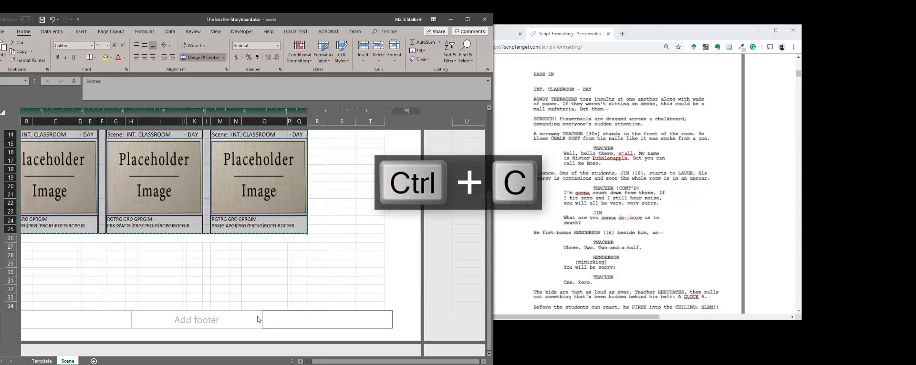
pyautogui.click(118, 280)
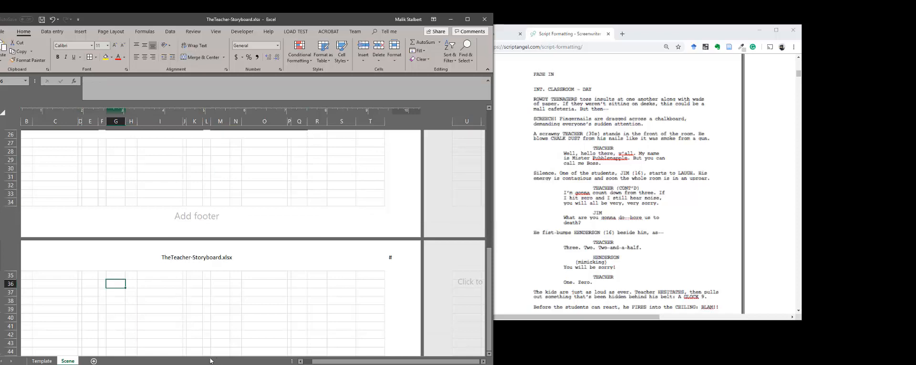
pyautogui.moveTo(327, 361); pyautogui.dragTo(318, 361)
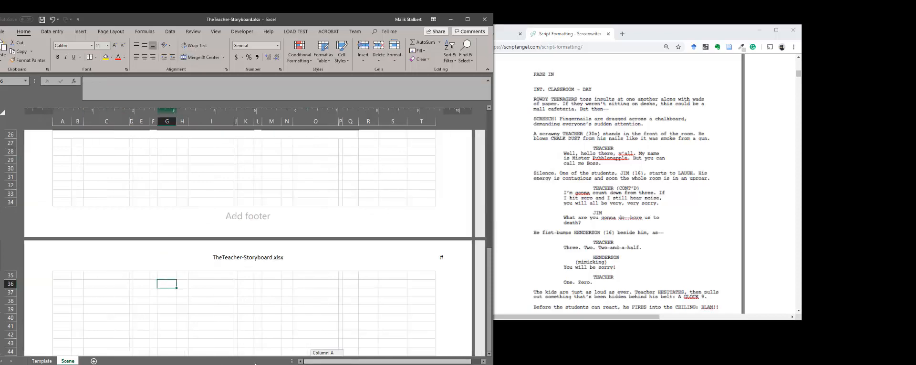
pyautogui.click(60, 274)
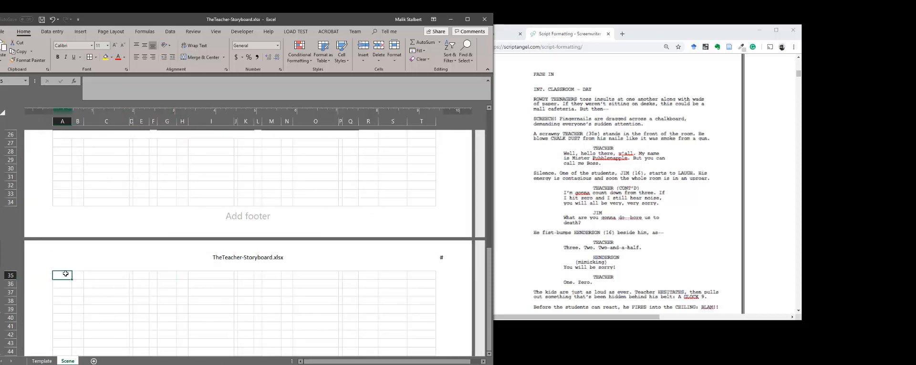
pyautogui.hotkey('ctrl', 'v')
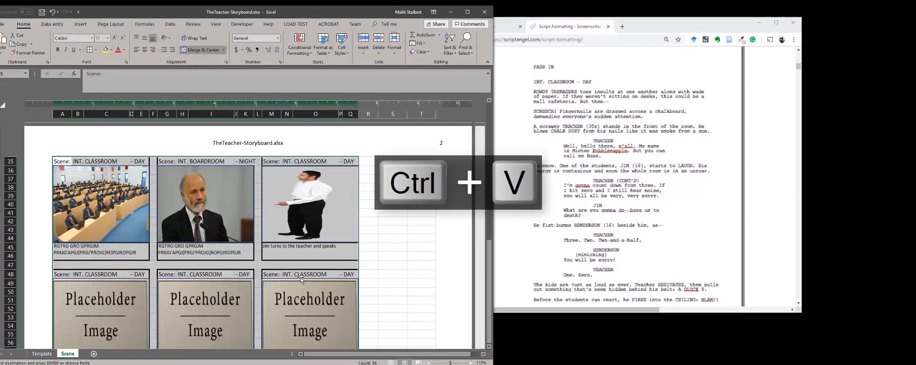
# Step: Check the pasted panels and their images on page 2 and compare them with the page 1 panels
pyautogui.scroll(-2, 301, 280)
pyautogui.scroll(6, 265, 262)
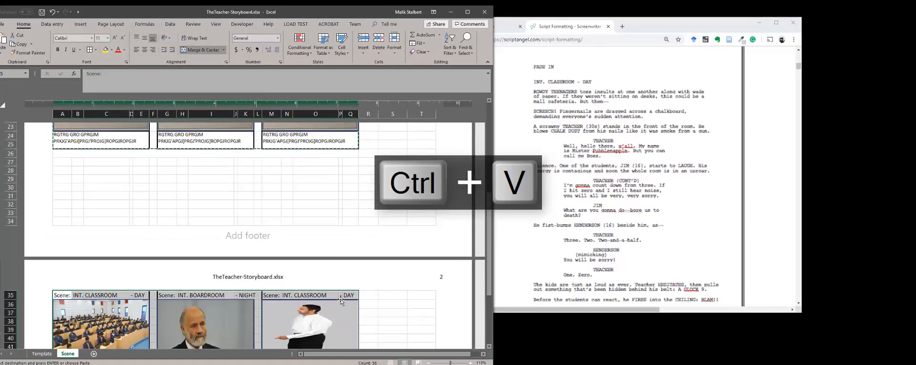
pyautogui.scroll(-2, 107, 280)
pyautogui.click(107, 281)
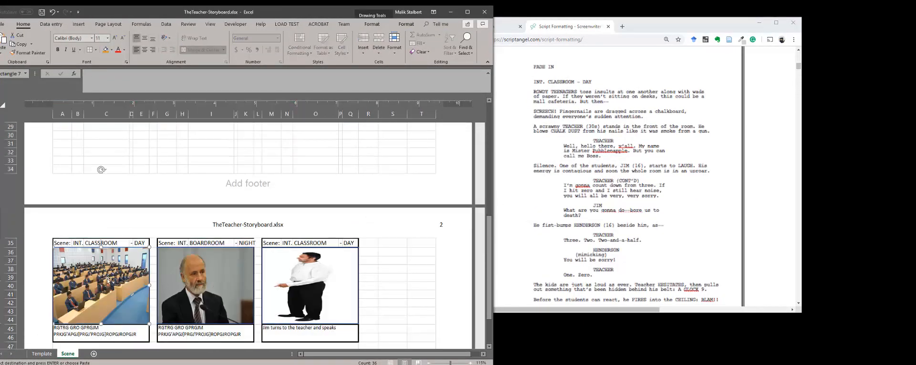
pyautogui.click(188, 285)
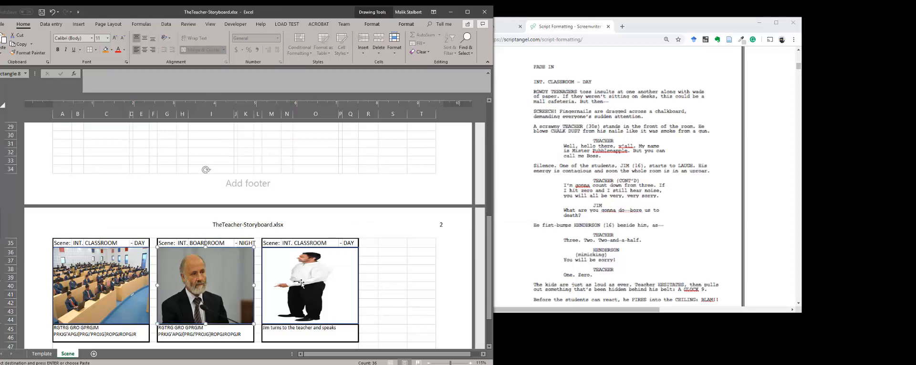
pyautogui.click(310, 286)
pyautogui.scroll(12, 315, 282)
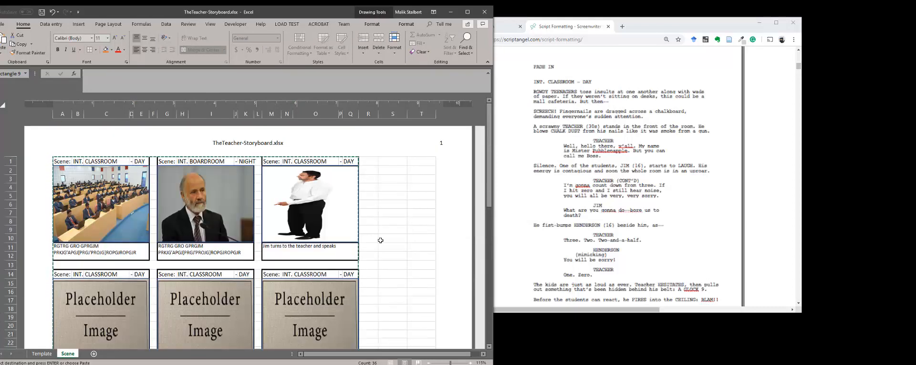
pyautogui.scroll(-18, 364, 280)
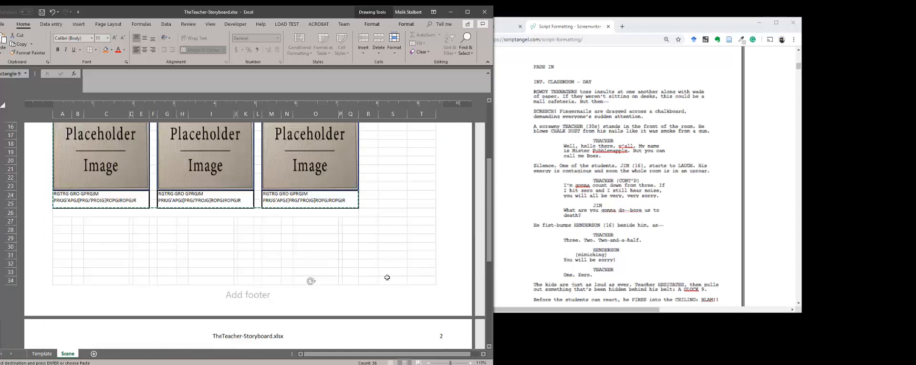
pyautogui.scroll(4, 341, 277)
pyautogui.scroll(15, 342, 277)
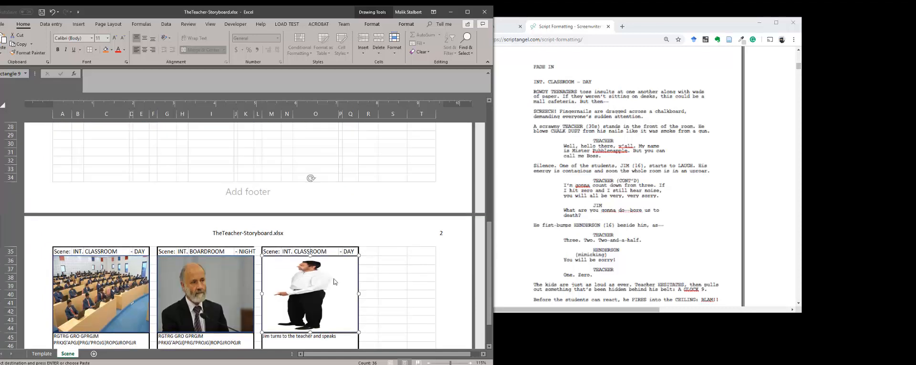
pyautogui.scroll(-14, 341, 277)
pyautogui.scroll(14, 336, 279)
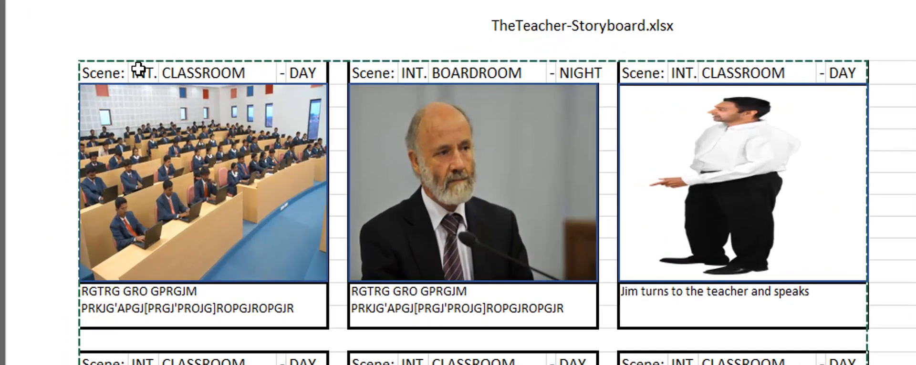
# Step: Clear the copied-range marquee and select the INT. cell B1 in the first panel's scene heading
pyautogui.click(133, 86)
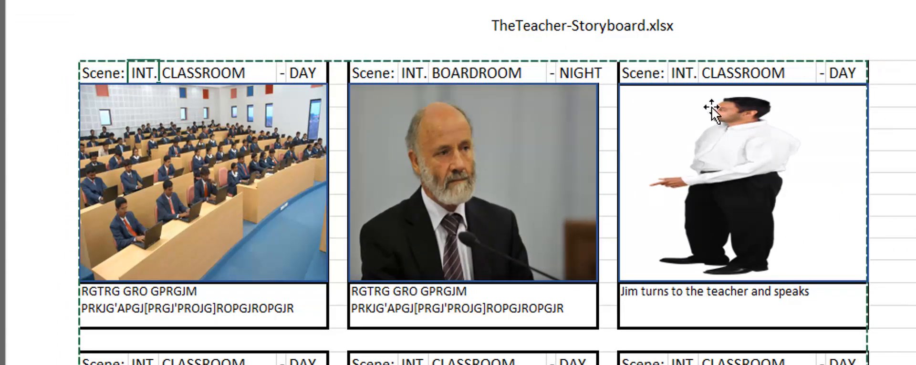
pyautogui.hotkey('ctrl', 'd')
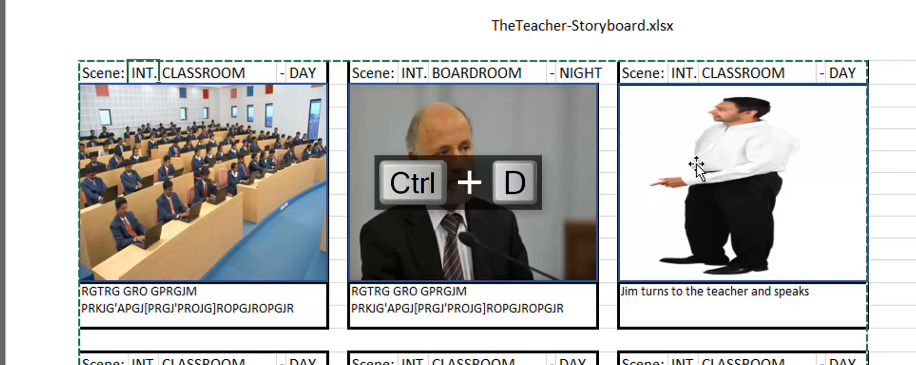
pyautogui.click(881, 133)
pyautogui.press('Escape')
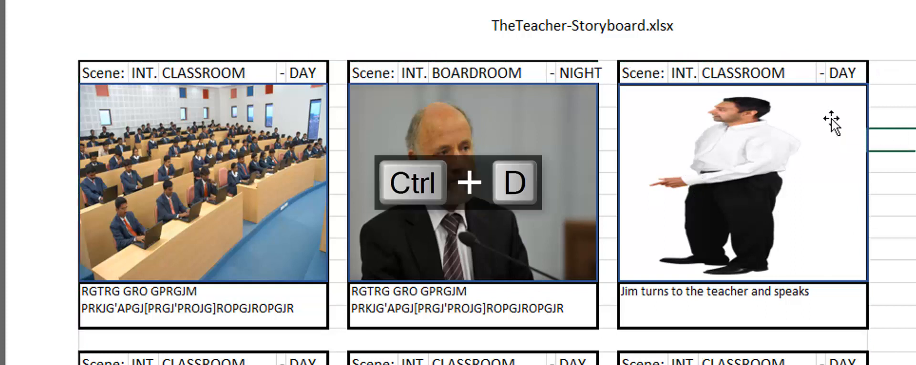
pyautogui.click(401, 87)
pyautogui.click(173, 72)
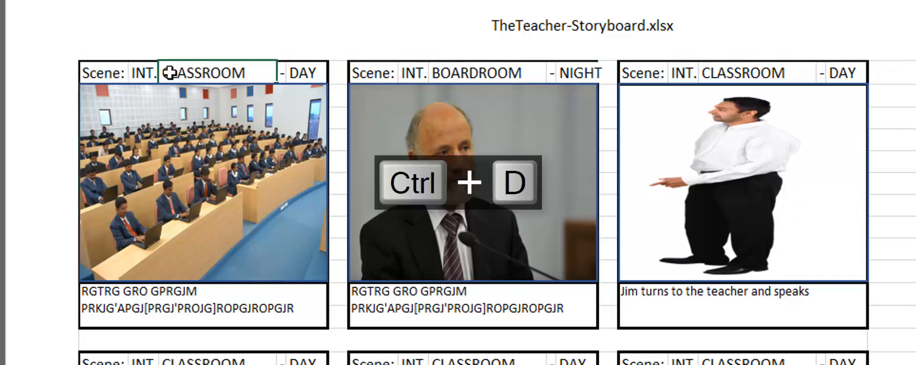
pyautogui.click(143, 73)
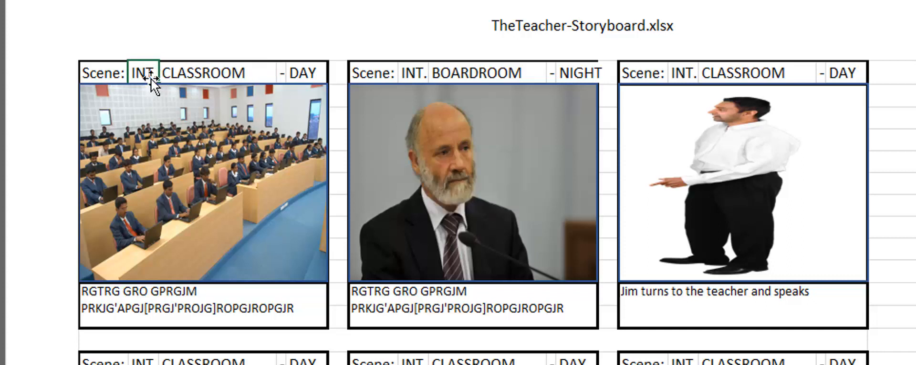